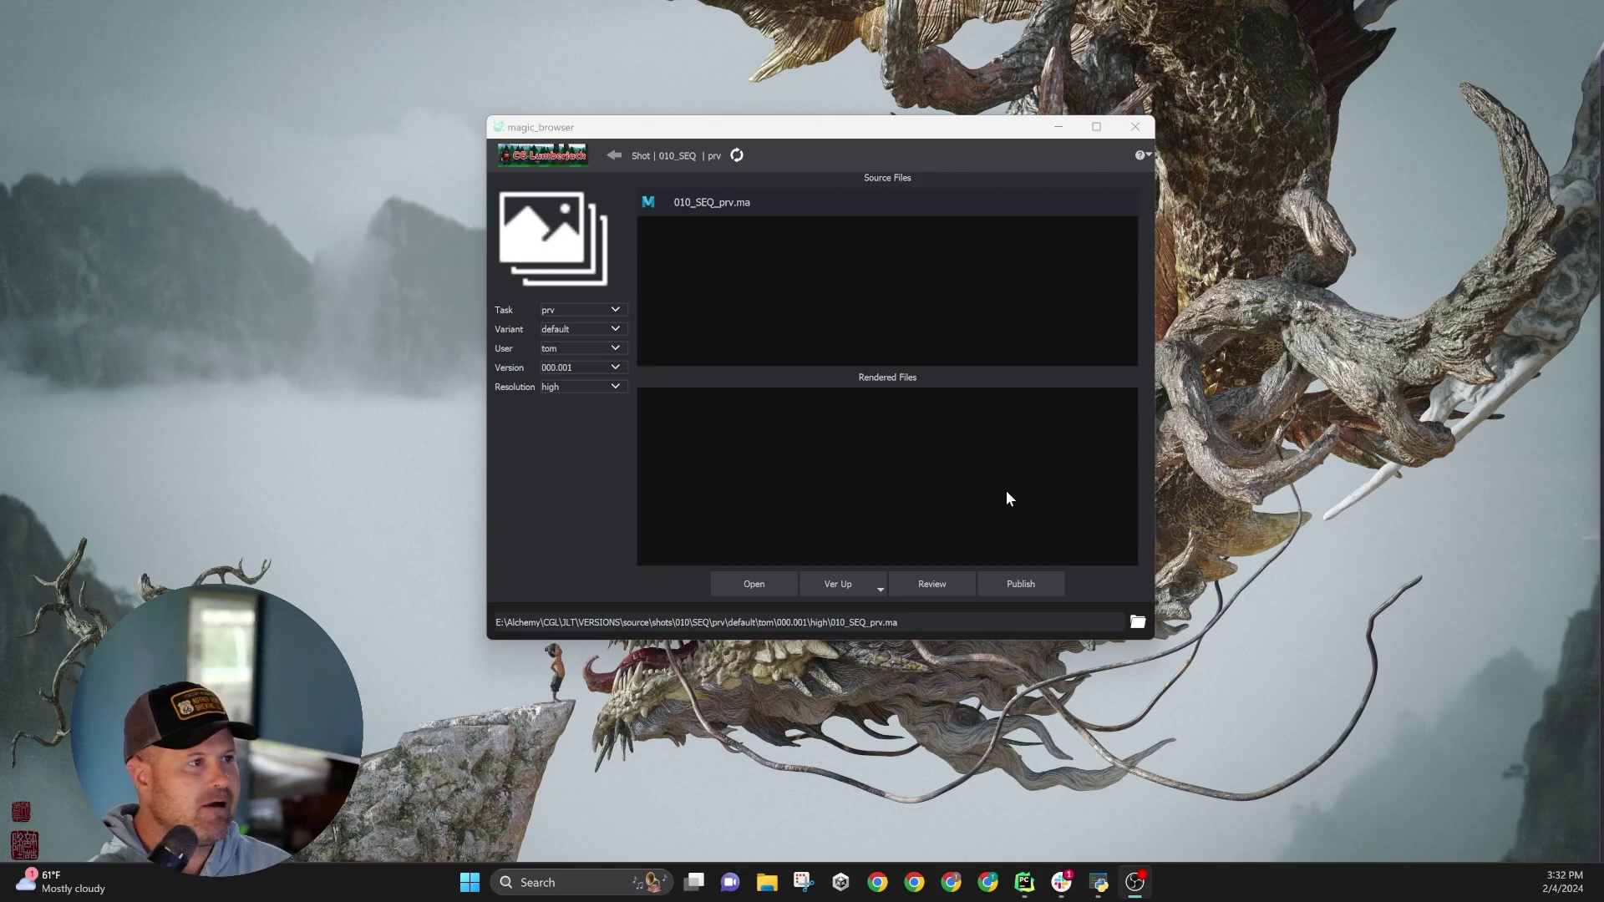
# - Nudge the magic_browser window up and open 010_SEQ_prv.ma for shot 010_SEQ in Maya
pyautogui.moveTo(914, 132); pyautogui.dragTo(904, 106)
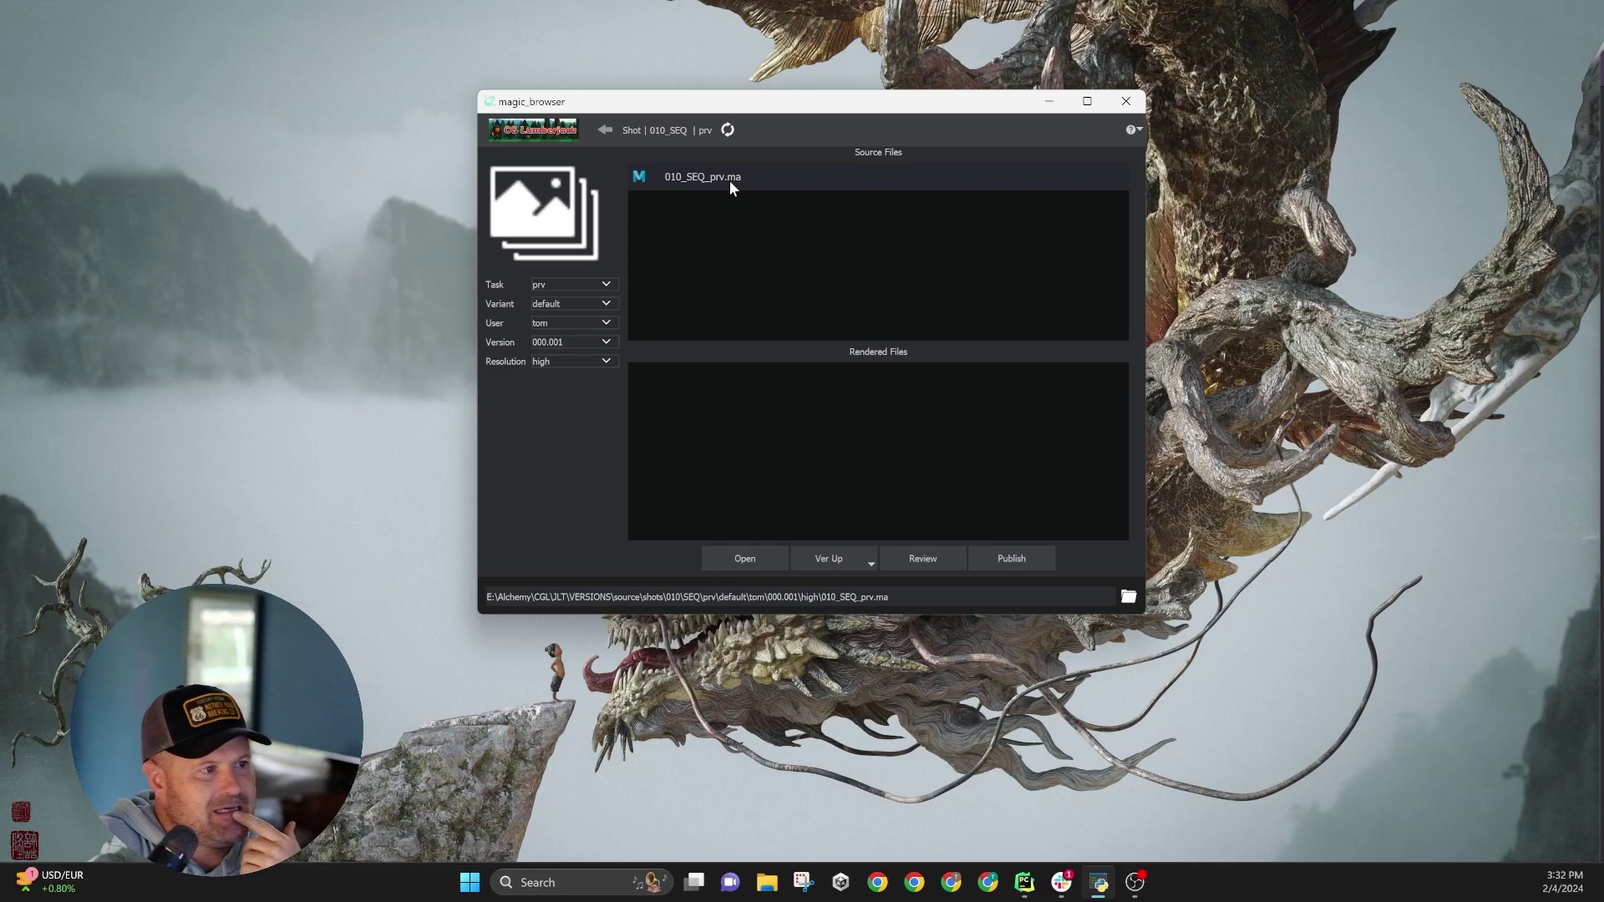
pyautogui.moveTo(726, 224)
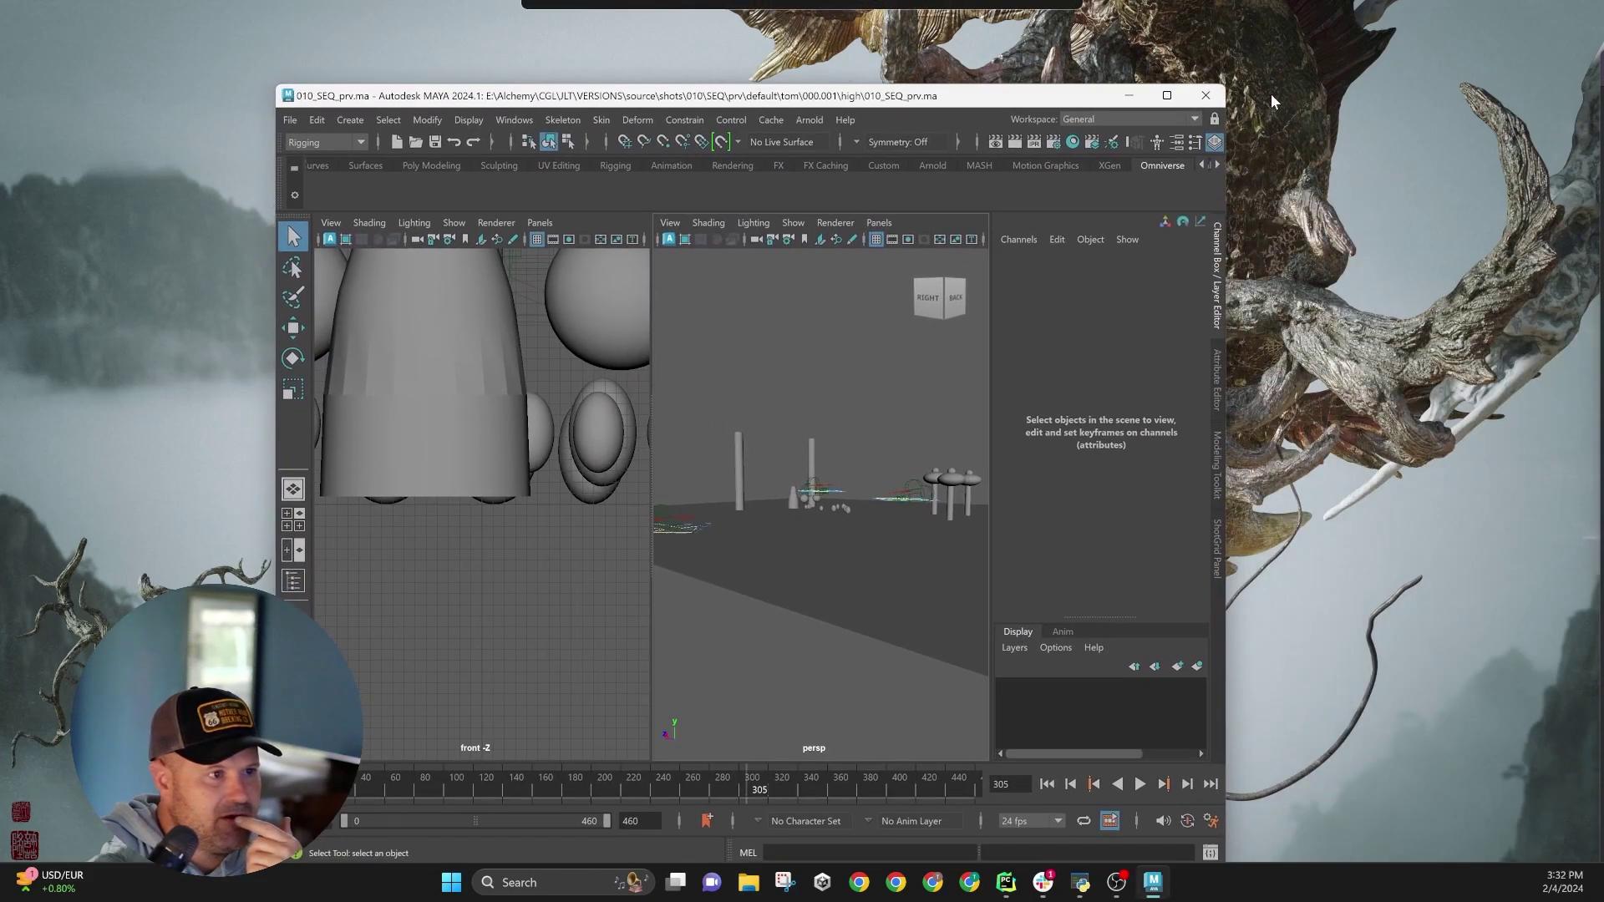
# - Maximize Maya, switch to the Persp/Outliner layout and orbit the perspective view
pyautogui.click(1167, 95)
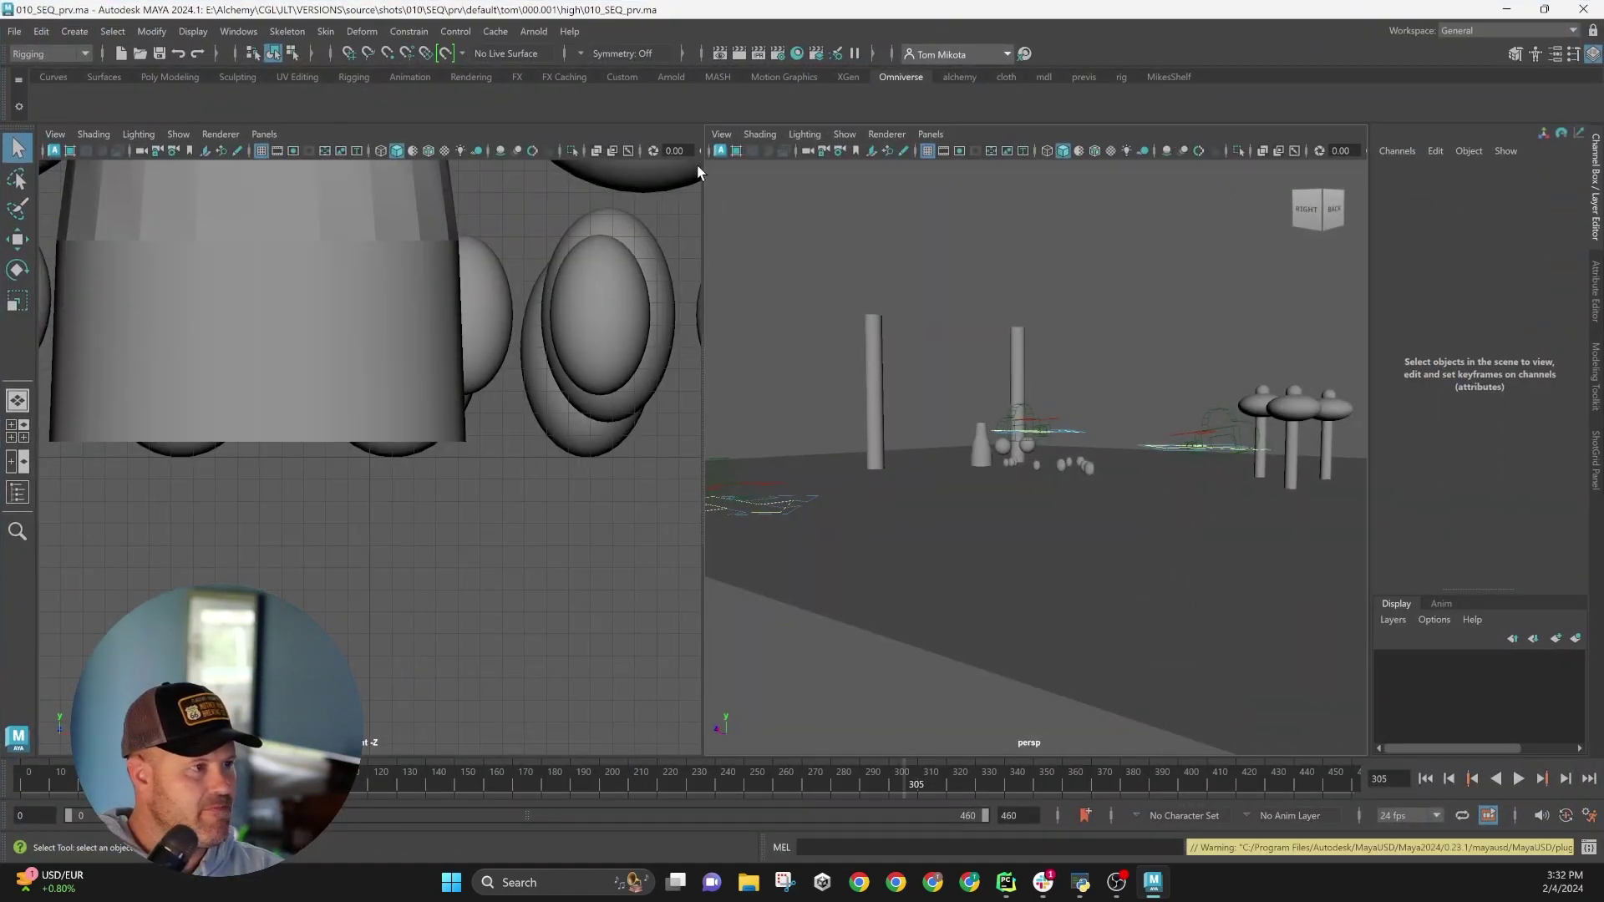
pyautogui.click(930, 133)
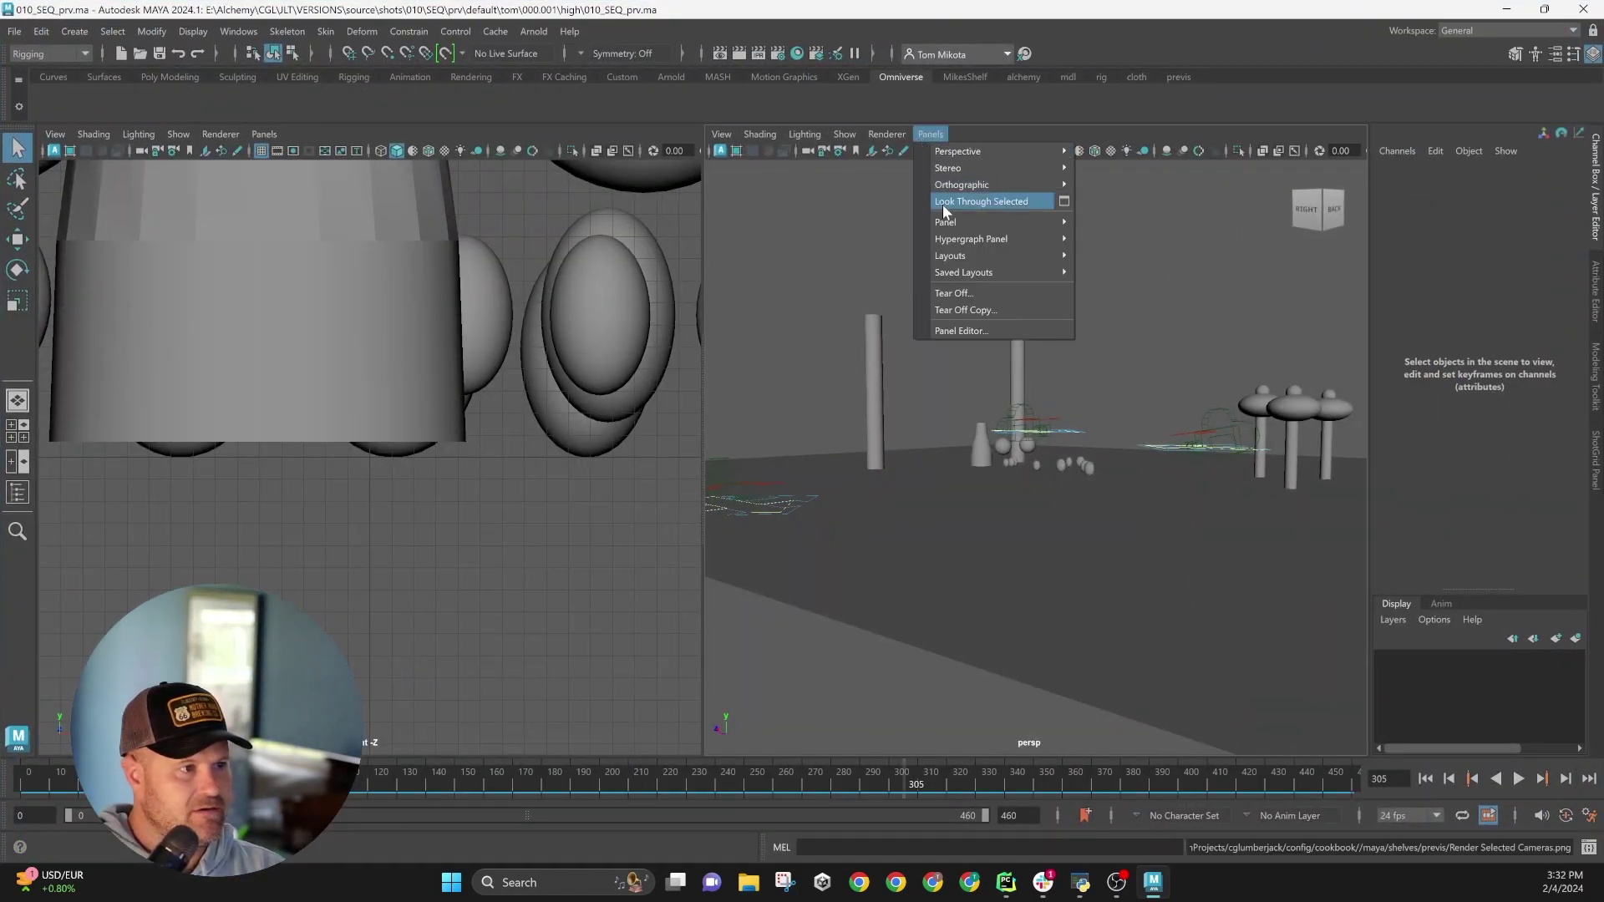
pyautogui.click(17, 492)
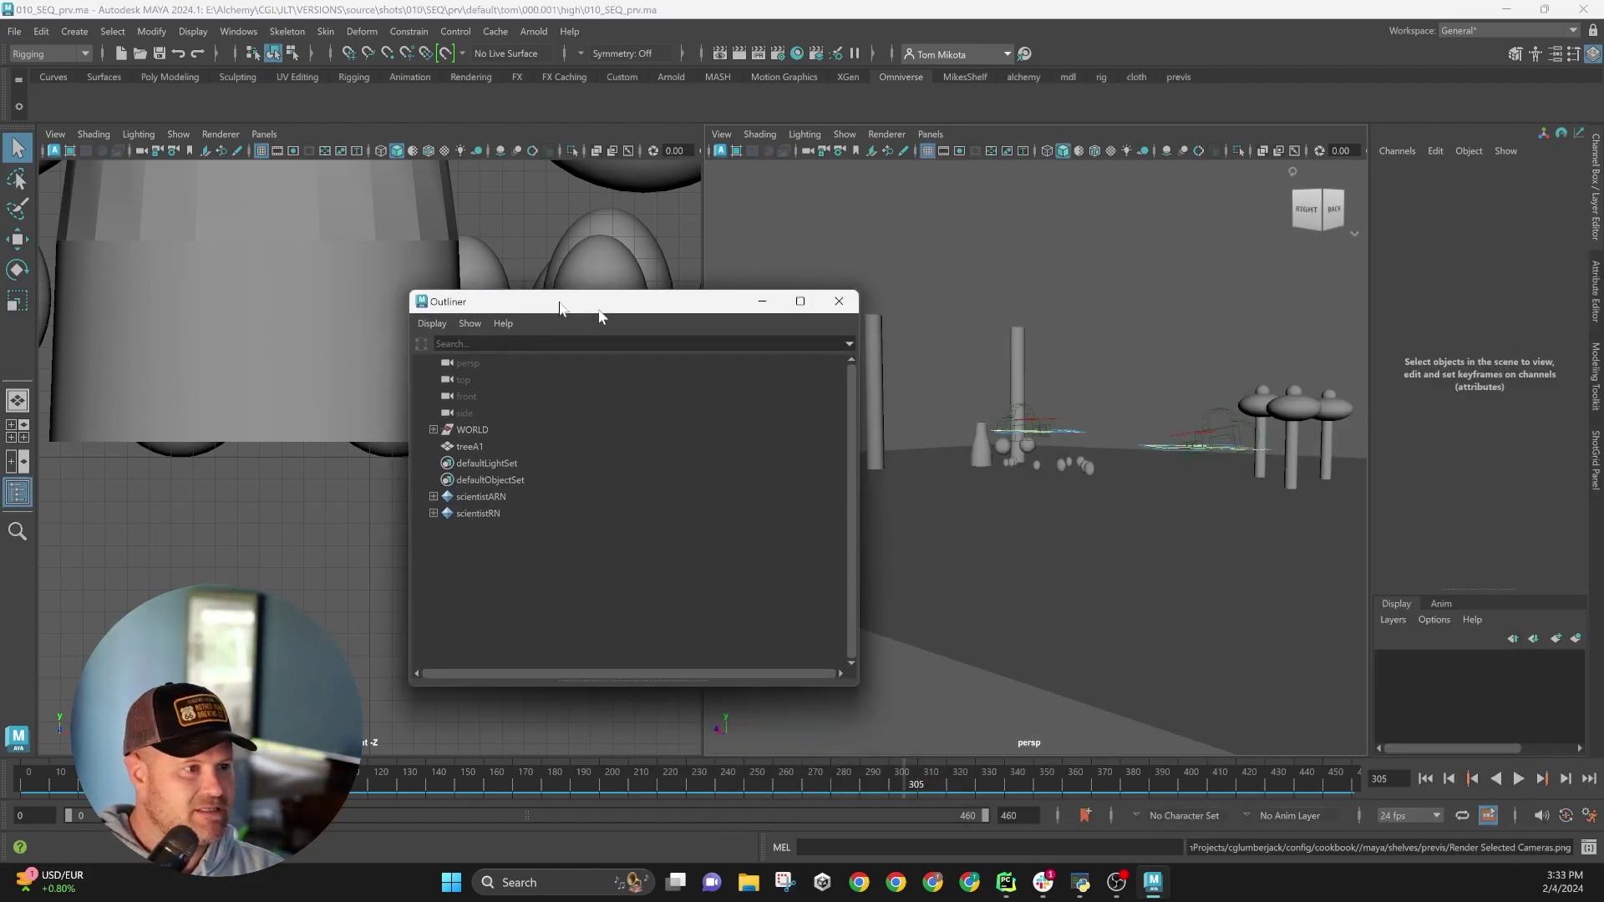
pyautogui.keyDown('alt'); pyautogui.moveTo(1055, 336); pyautogui.dragTo(1061, 506); pyautogui.keyUp('alt')
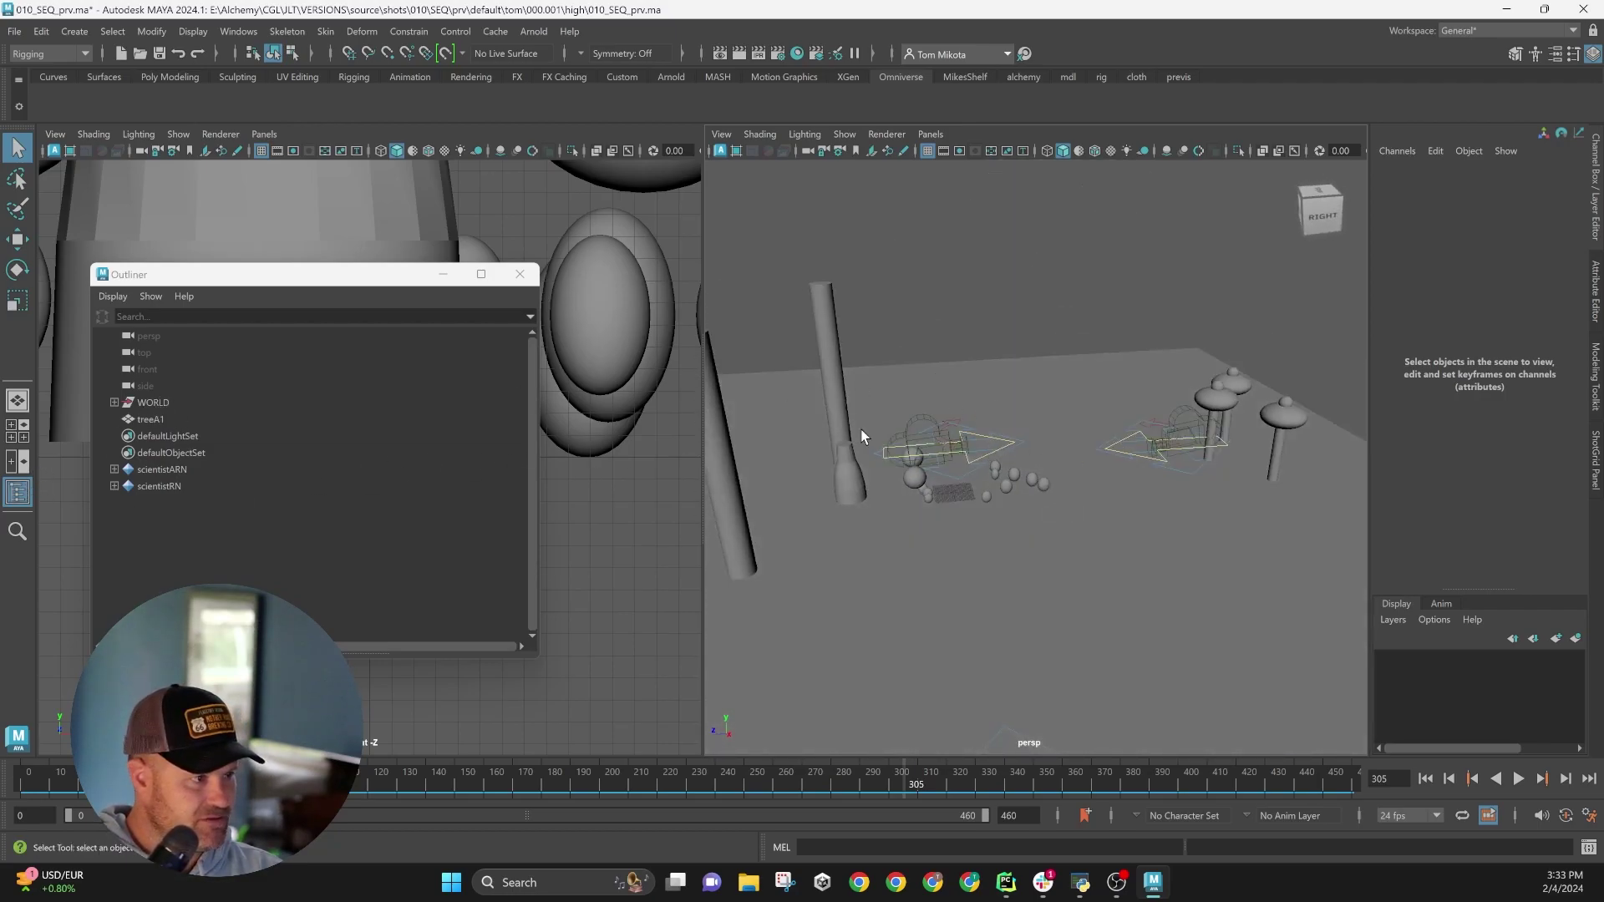
pyautogui.click(238, 31)
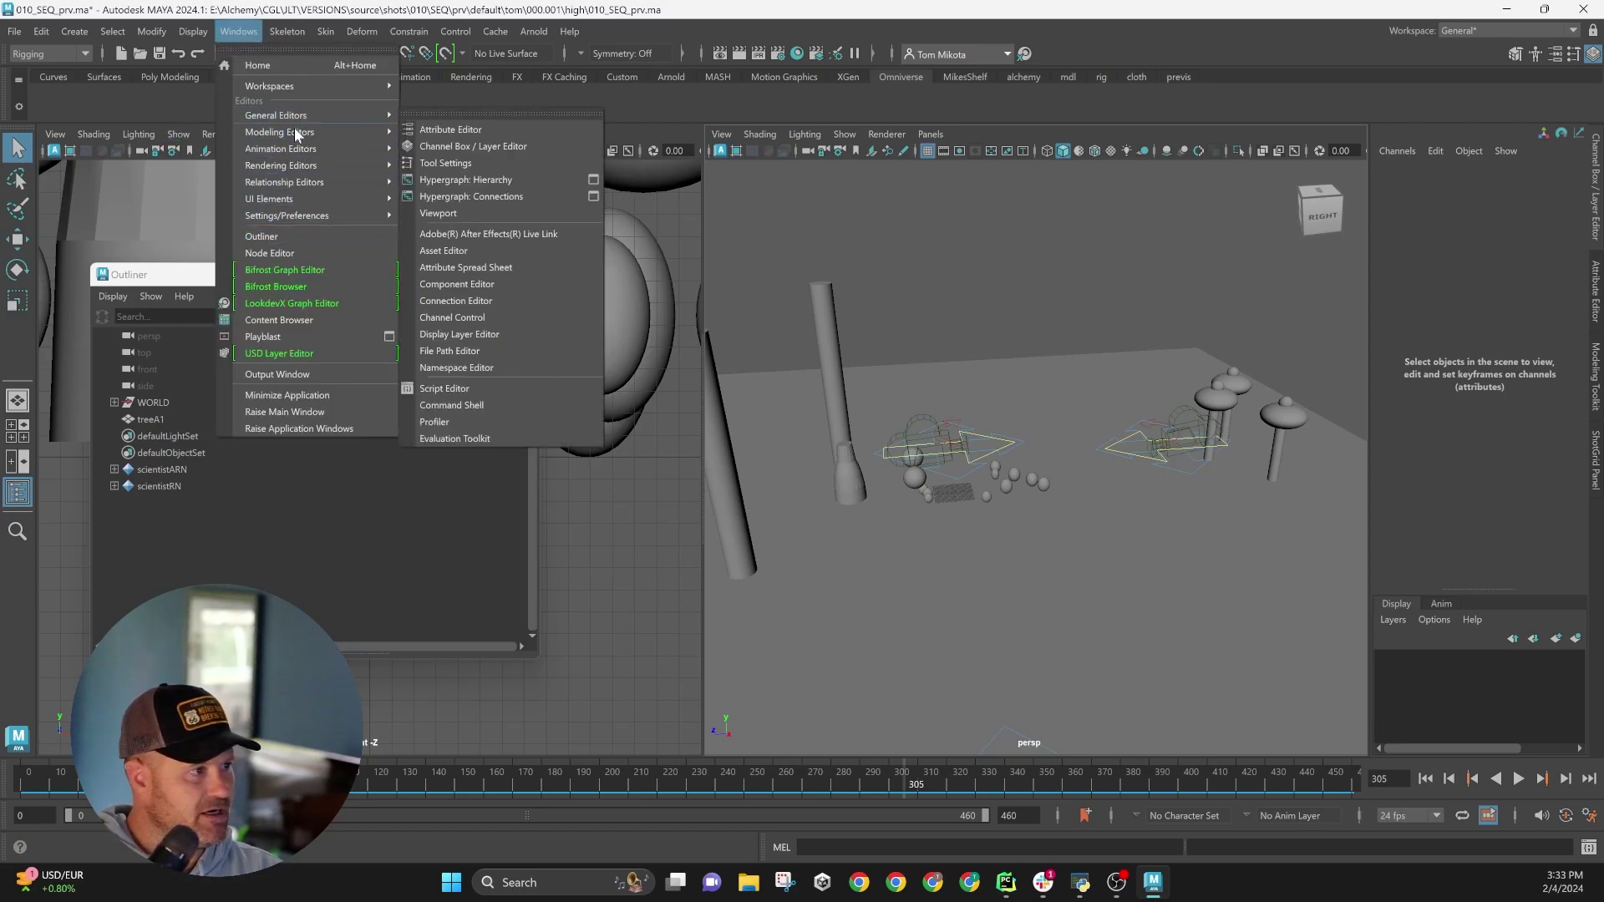
# - In the Camera Sequencer, frame all shots and move shot 10_0100 to start at frame 175
pyautogui.moveTo(294, 153)
pyautogui.click(451, 198)
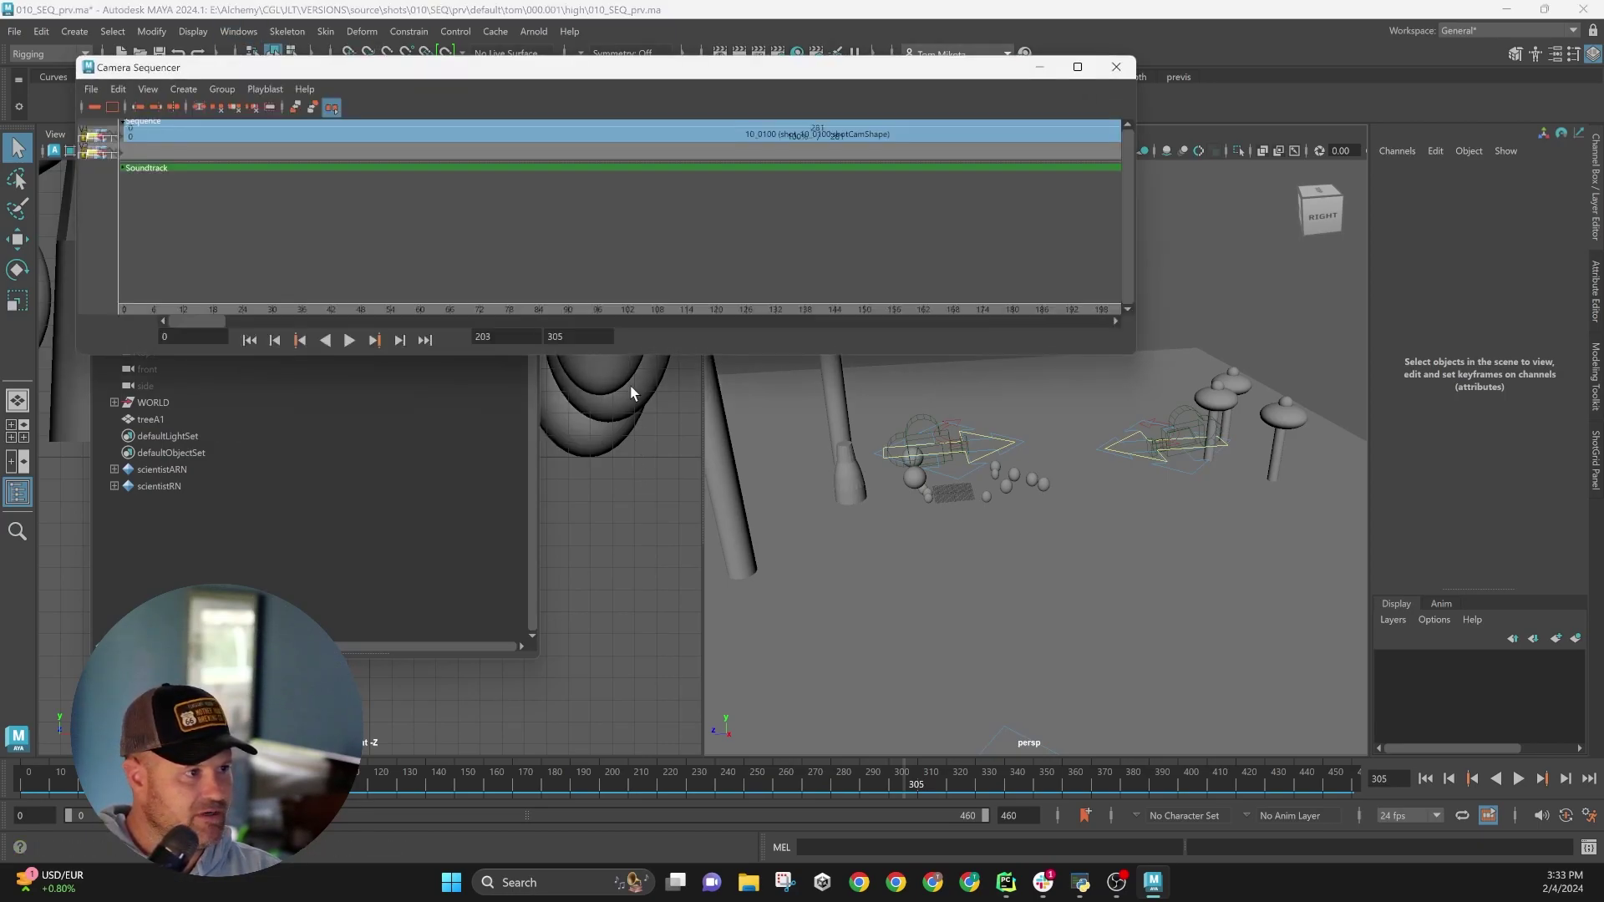
pyautogui.press('a')
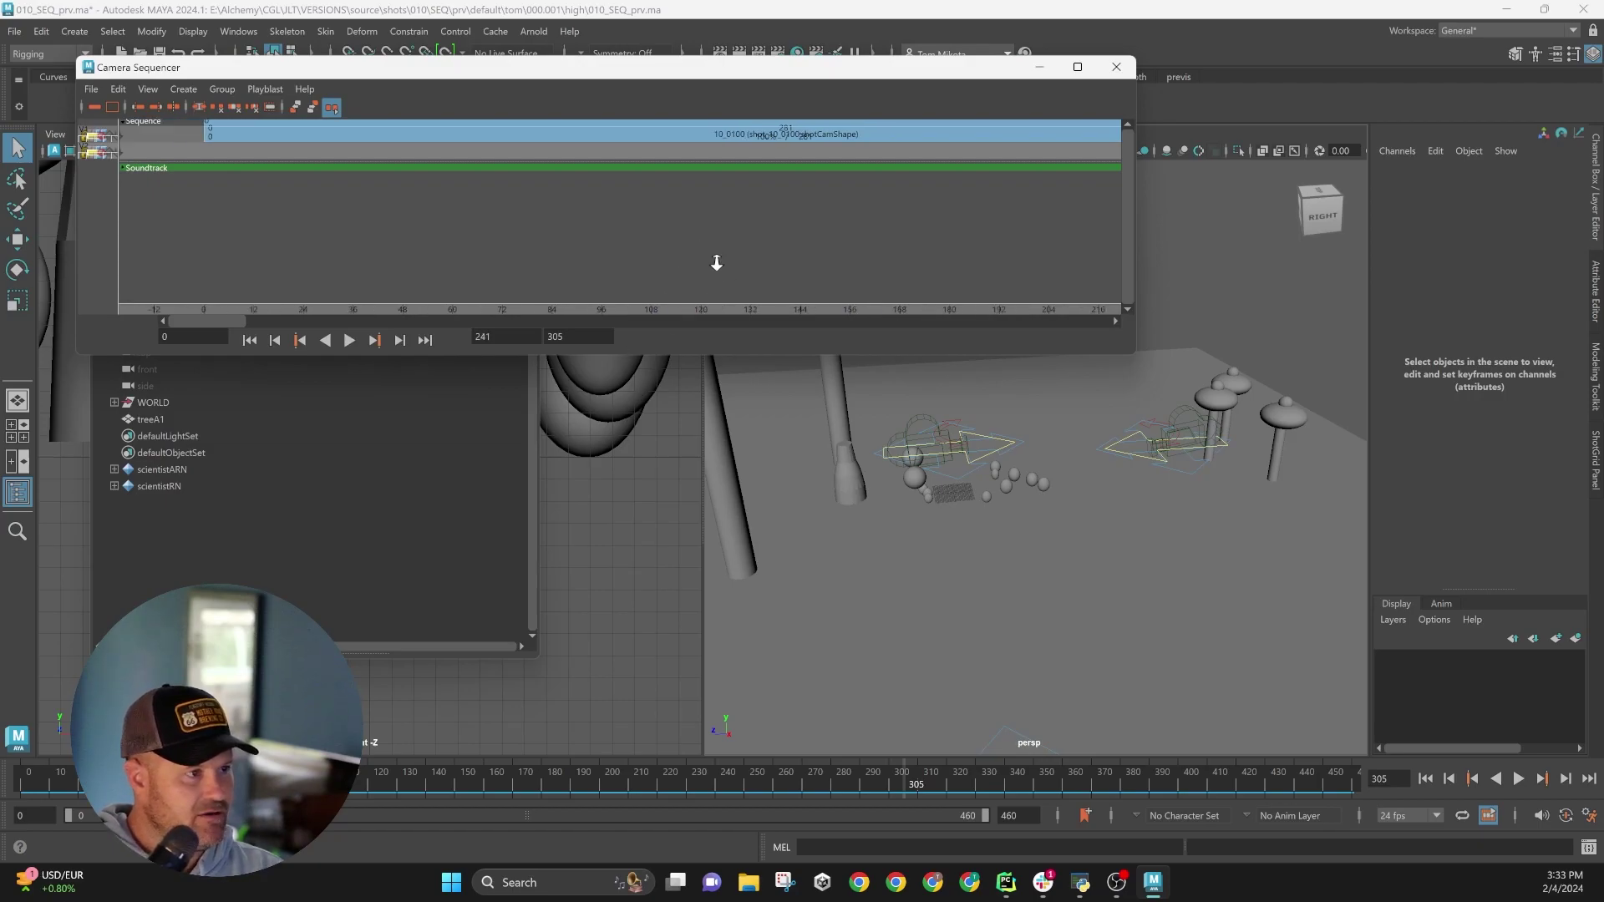
pyautogui.moveTo(726, 123); pyautogui.dragTo(979, 142)
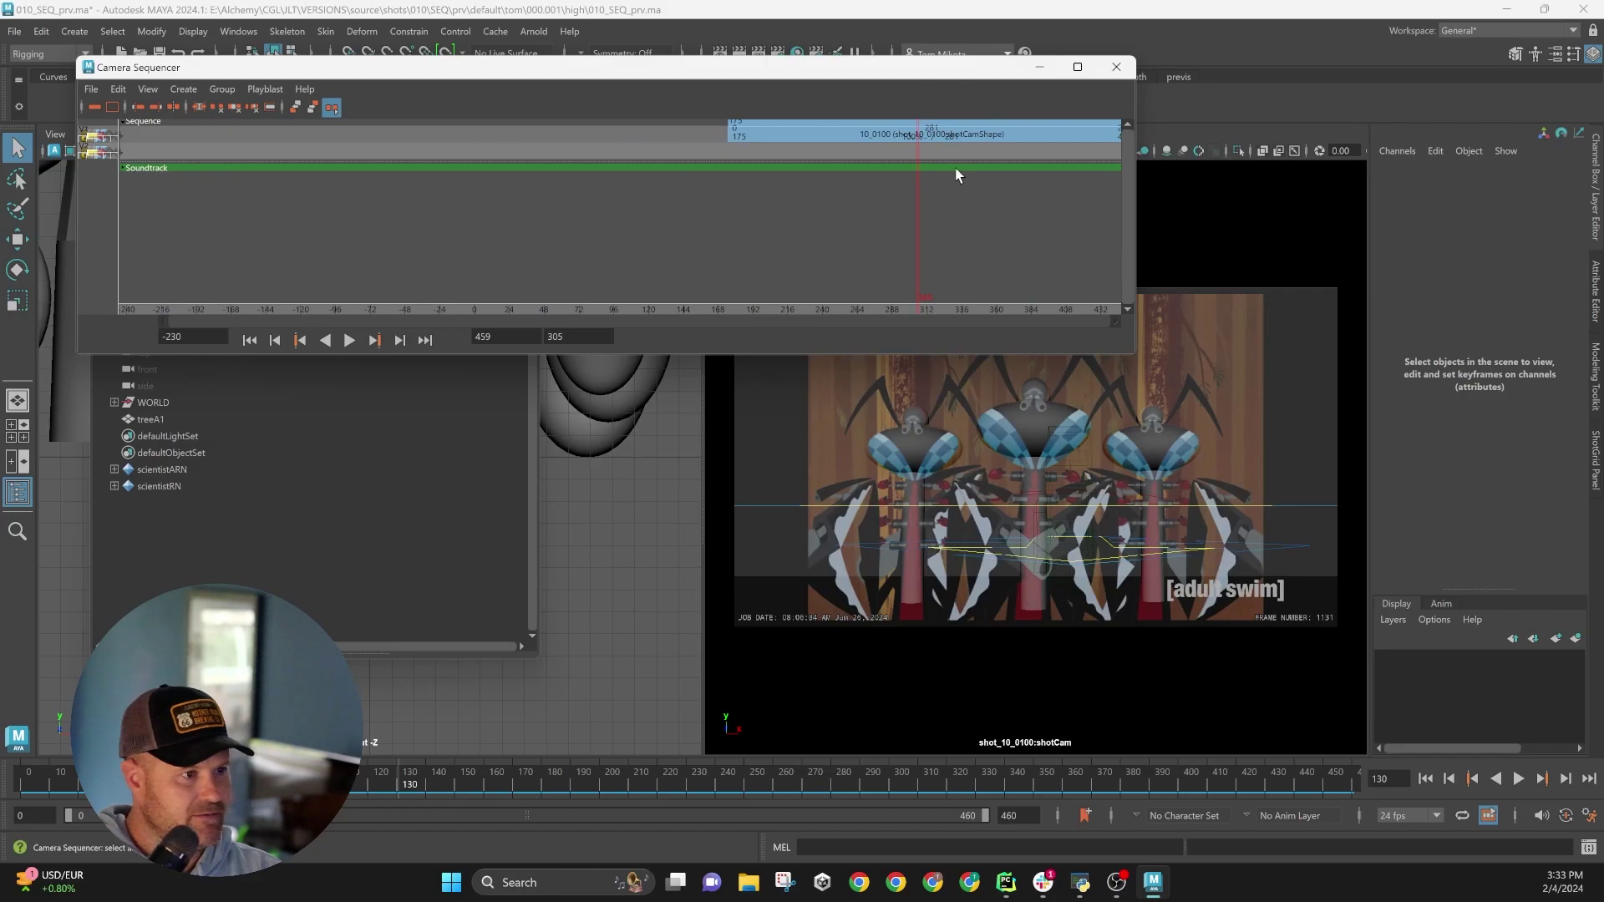
# - Select the left bug's large sphere and the right bug's head sphere and stem cylinder
pyautogui.click(1034, 434)
pyautogui.click(913, 446)
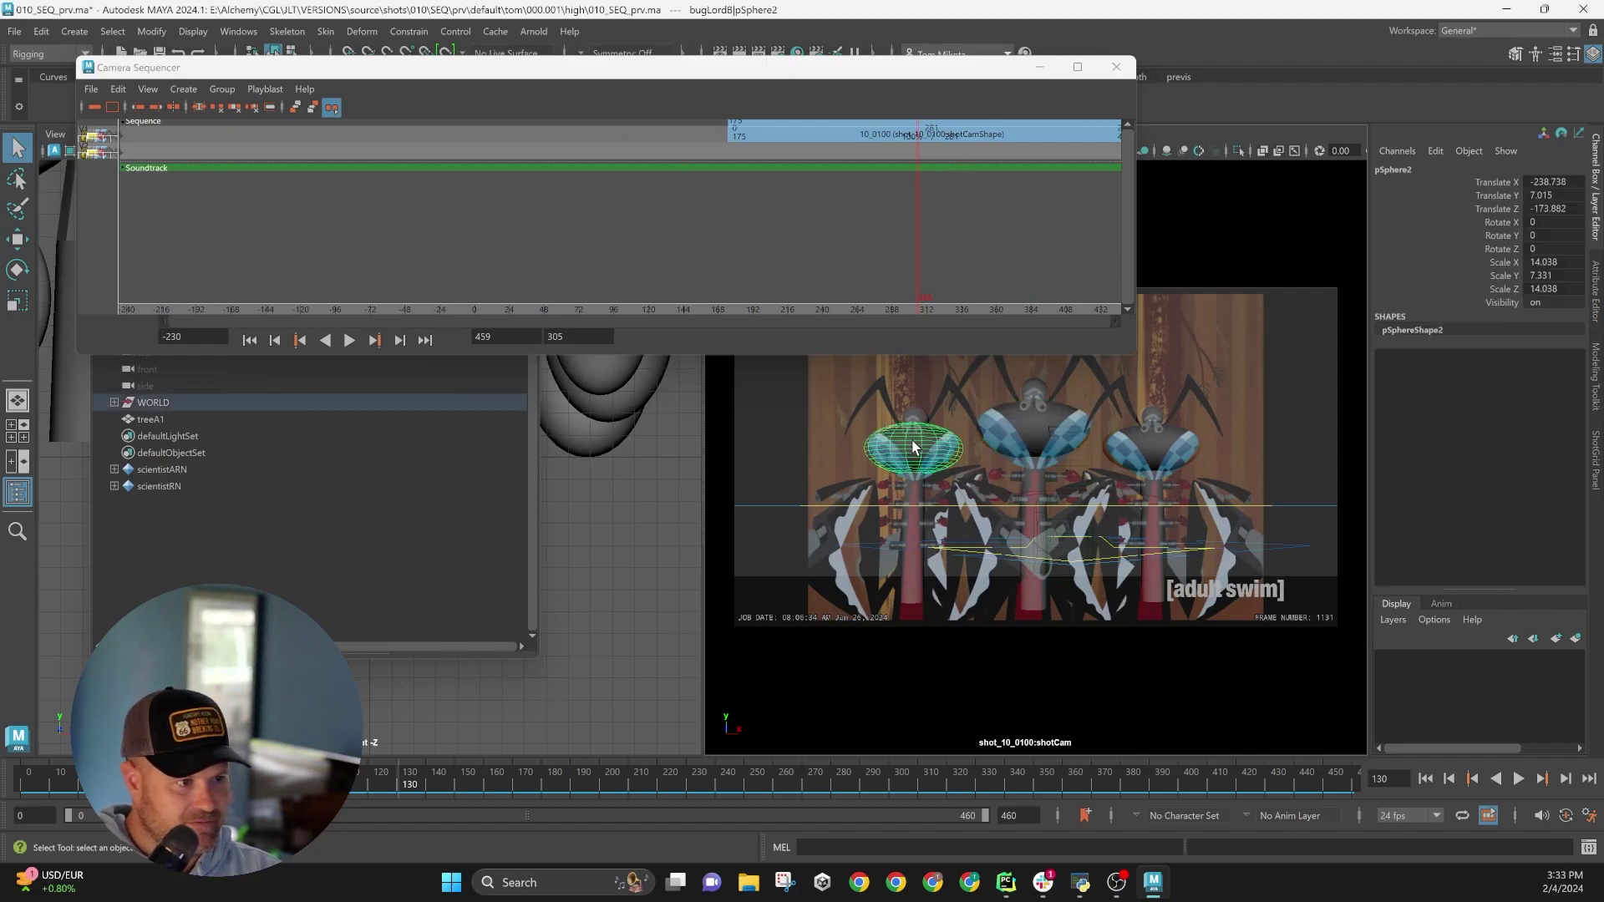
pyautogui.click(1153, 449)
pyautogui.click(1159, 417)
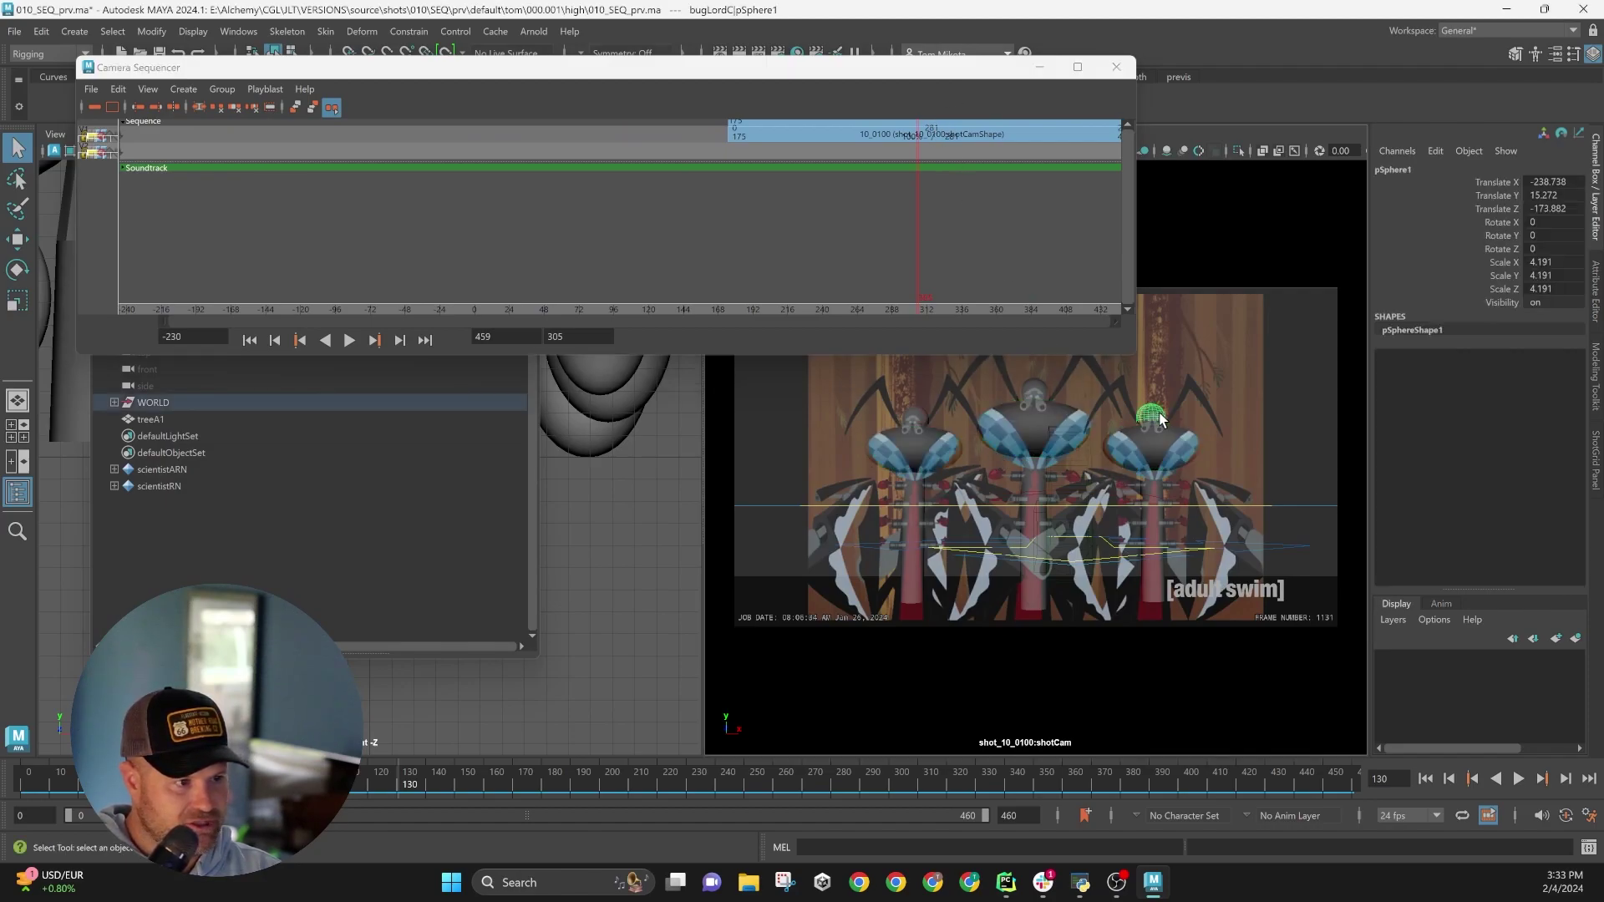
pyautogui.click(1144, 495)
pyautogui.click(1161, 489)
pyautogui.click(1156, 484)
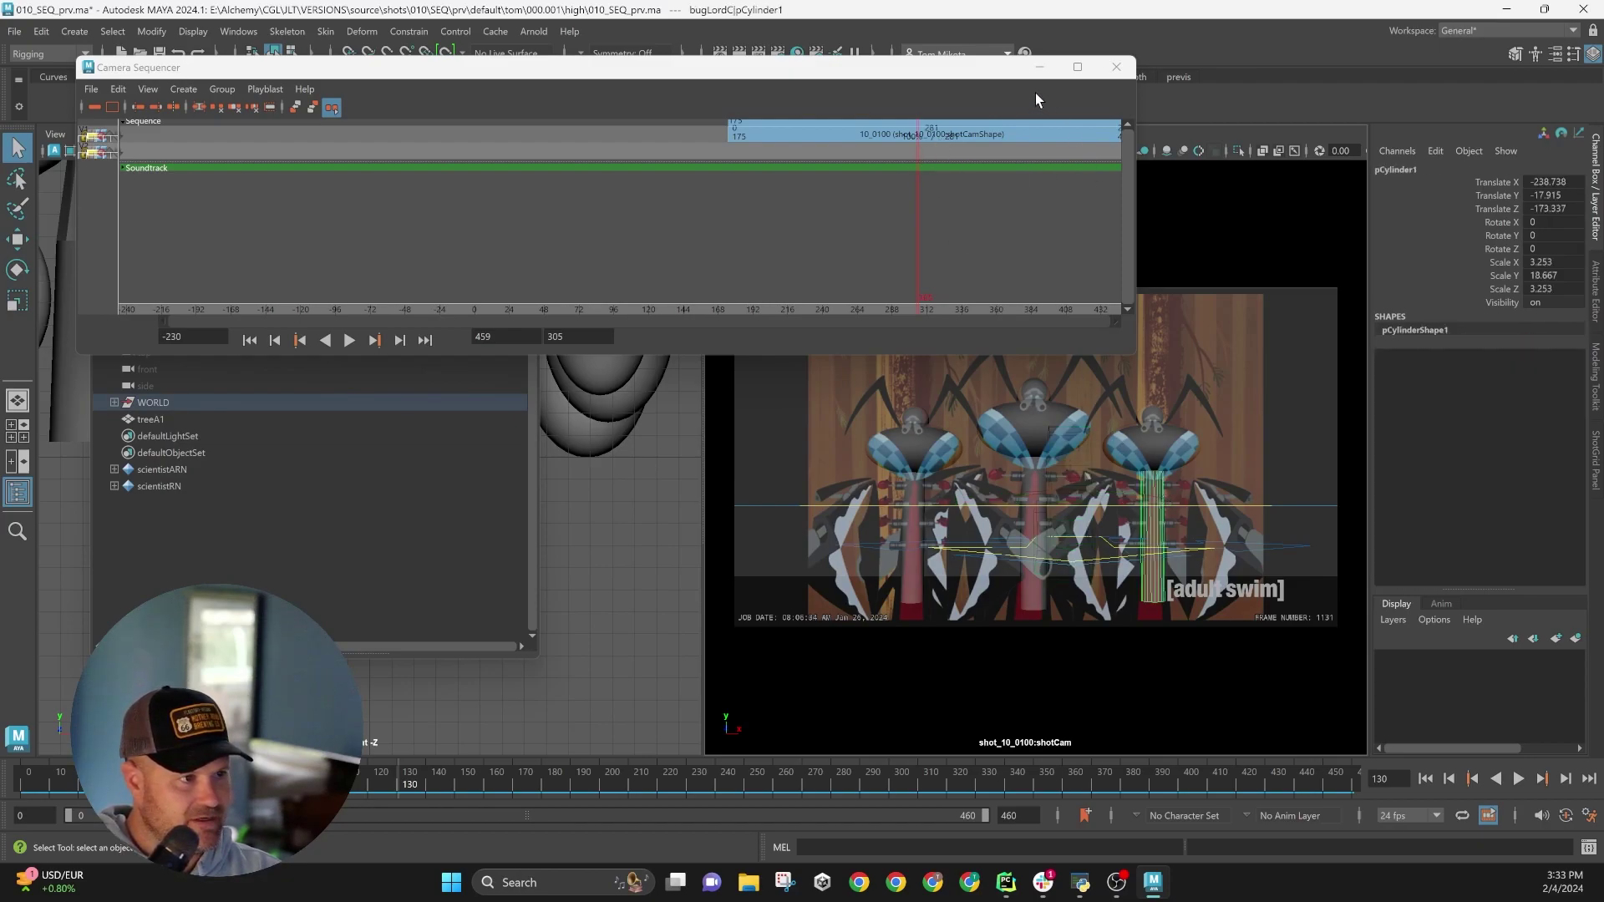
# - Move the Camera Sequencer aside, clear the selection and close the sequencer
pyautogui.moveTo(1028, 69); pyautogui.dragTo(628, 161)
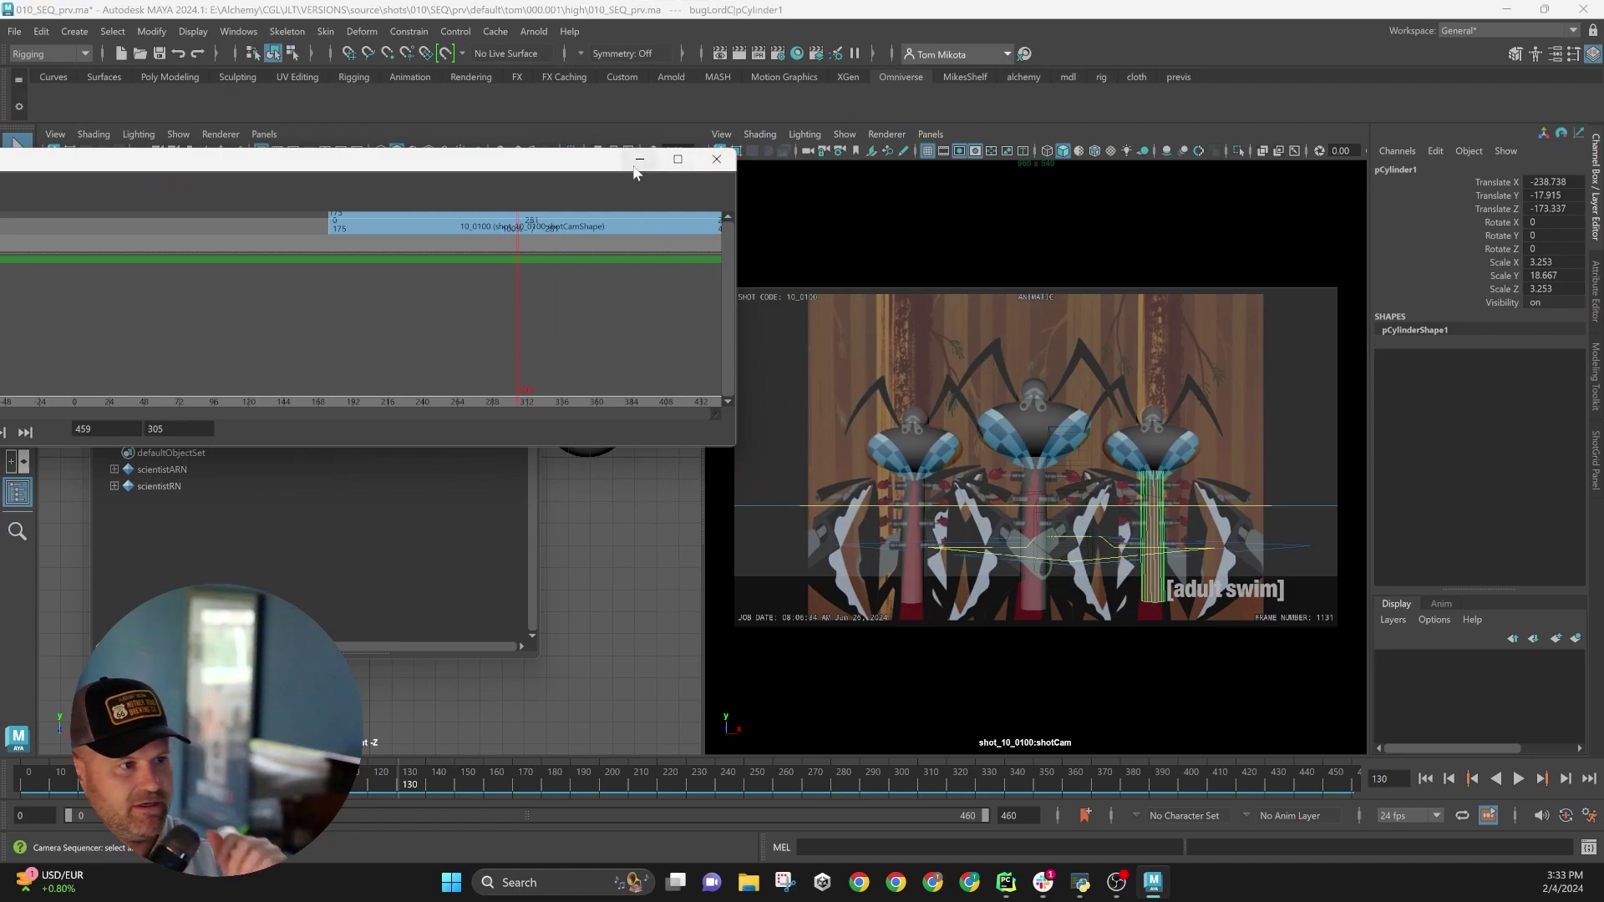
pyautogui.click(608, 544)
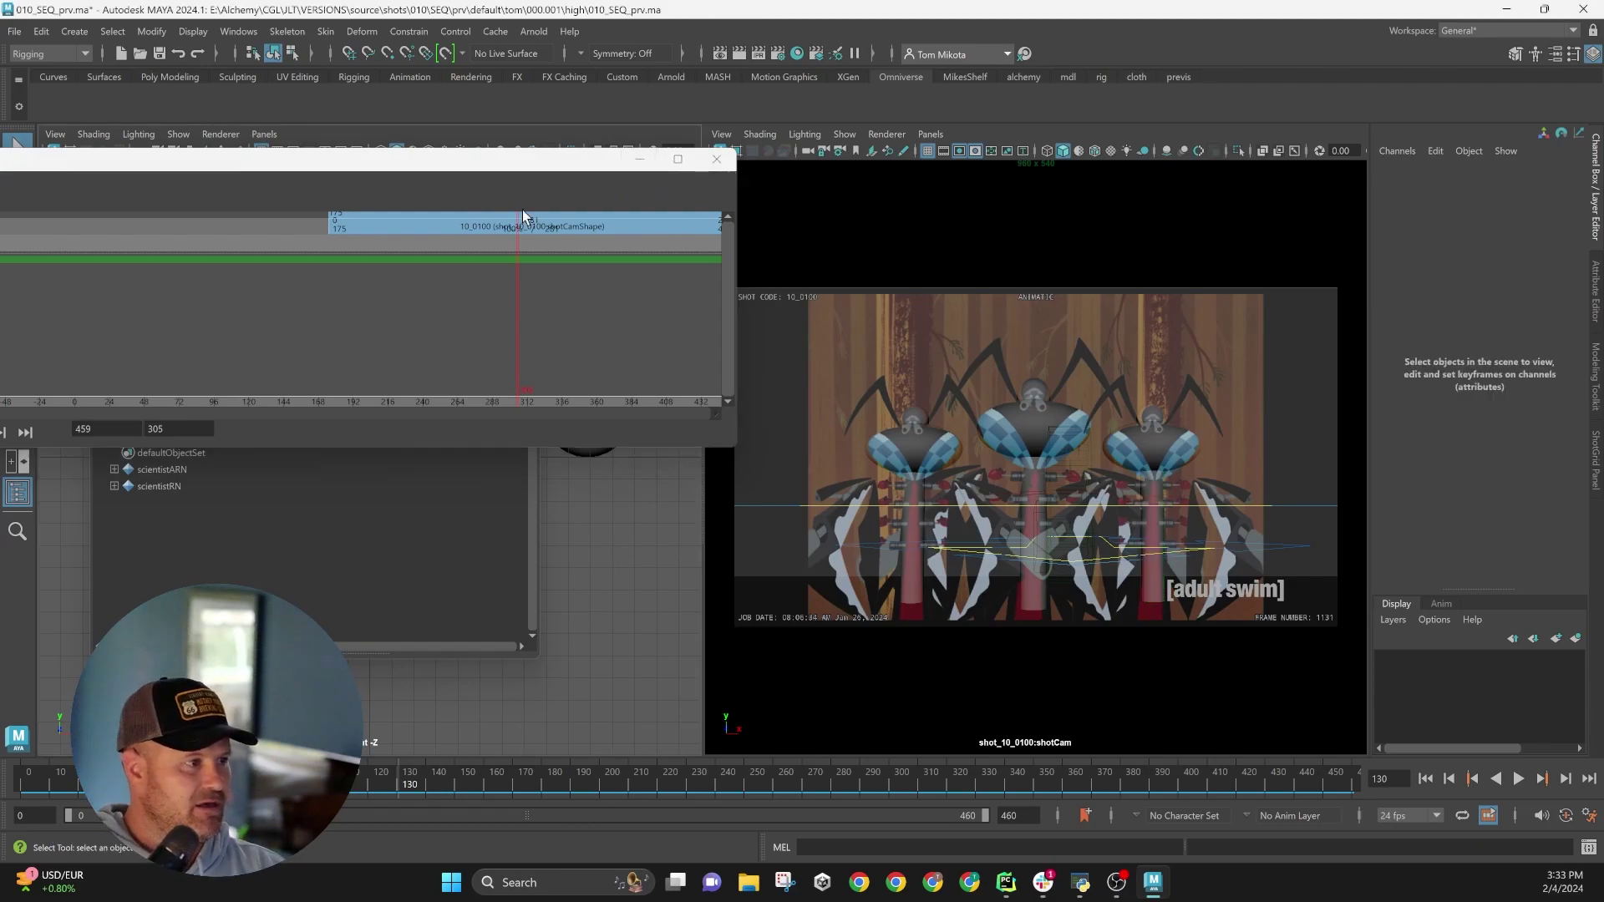
pyautogui.click(717, 158)
# - Switch the left panel to Perspective via the hotbox, then orbit and pan around the mushrooms
pyautogui.click(520, 274)
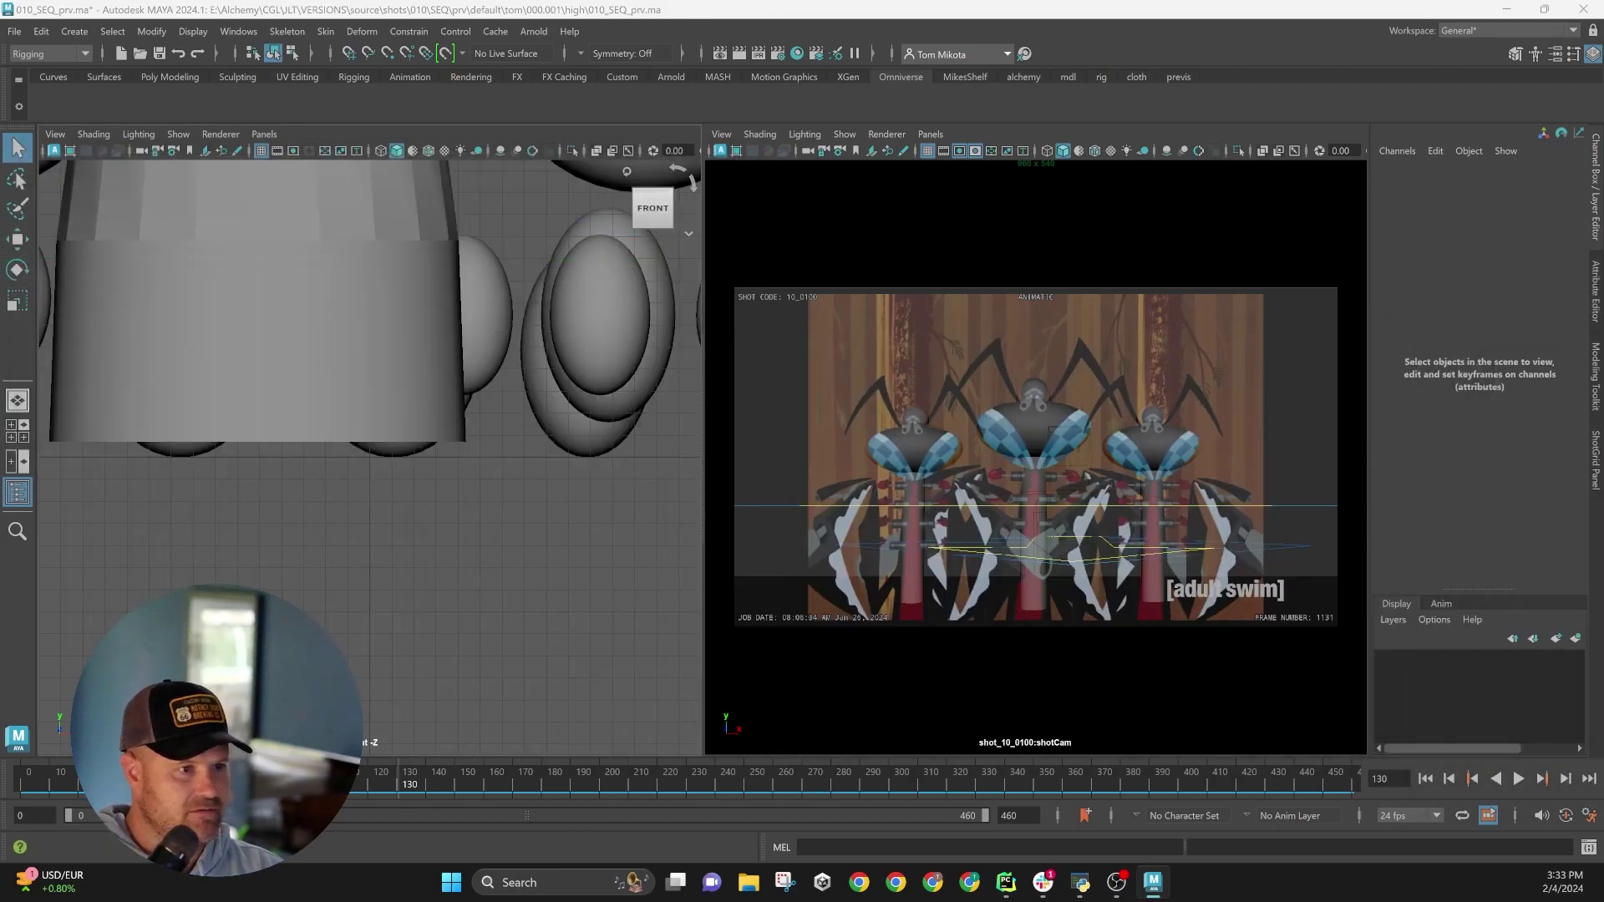
pyautogui.press('space')
pyautogui.moveTo(525, 543); pyautogui.dragTo(501, 500)
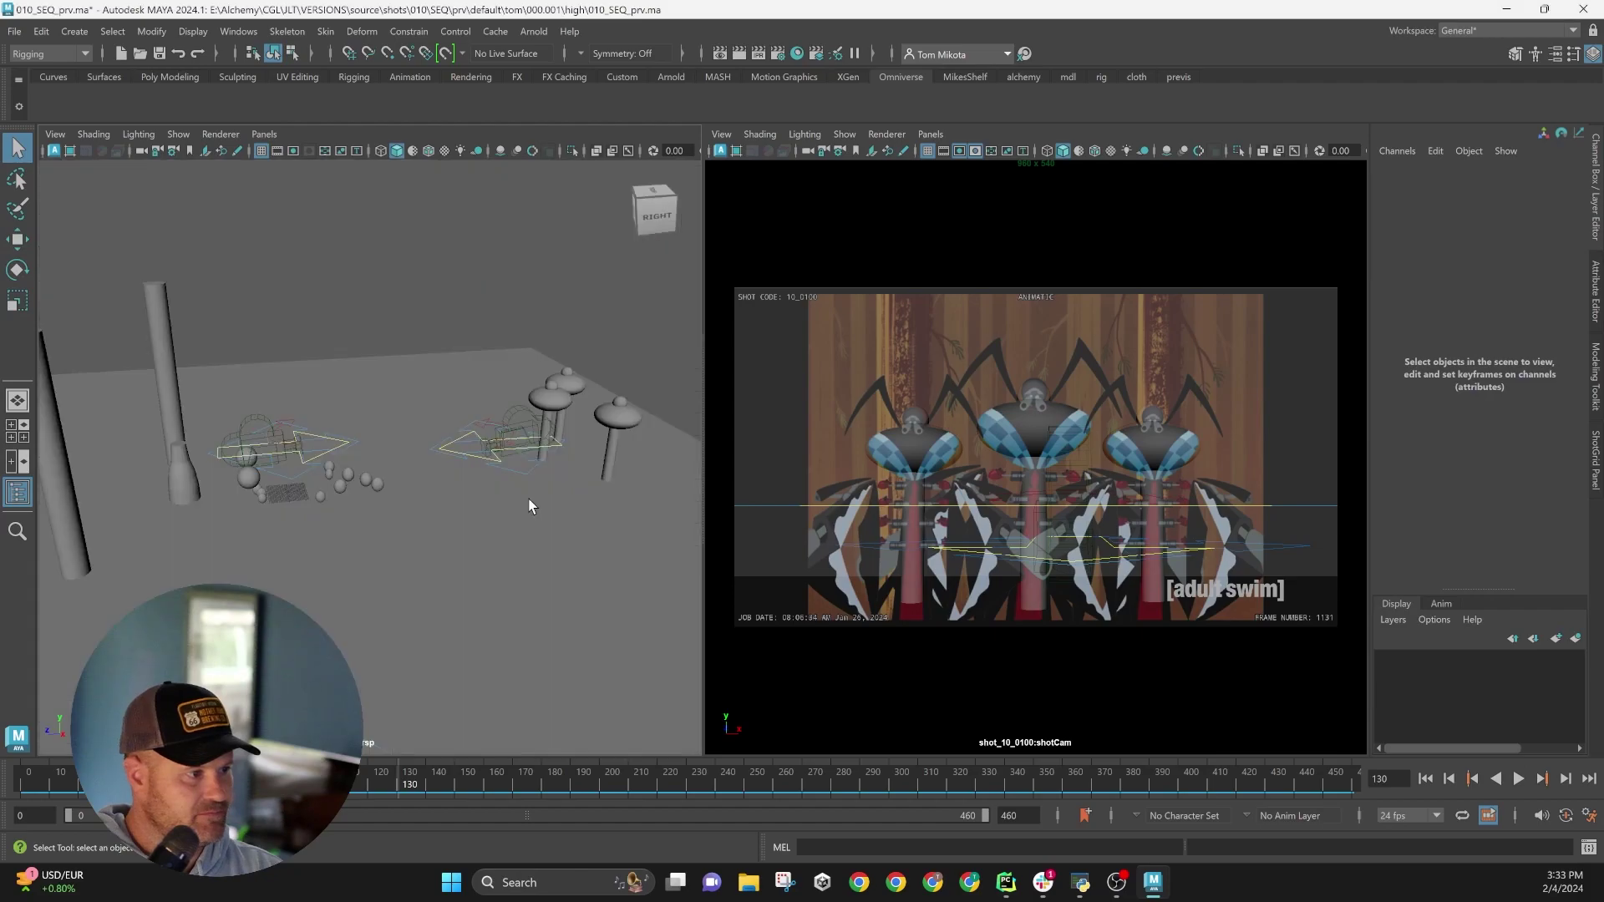
pyautogui.moveTo(454, 548)
pyautogui.keyDown('alt'); pyautogui.mouseDown()
pyautogui.moveTo(452, 532)
pyautogui.moveTo(404, 548)
pyautogui.moveTo(435, 535)
pyautogui.mouseUp(); pyautogui.keyUp('alt')
pyautogui.keyDown('alt'); pyautogui.moveTo(470, 504); pyautogui.dragTo(556, 551, button='middle'); pyautogui.keyUp('alt')
pyautogui.keyDown('alt'); pyautogui.moveTo(567, 546); pyautogui.dragTo(476, 547); pyautogui.keyUp('alt')
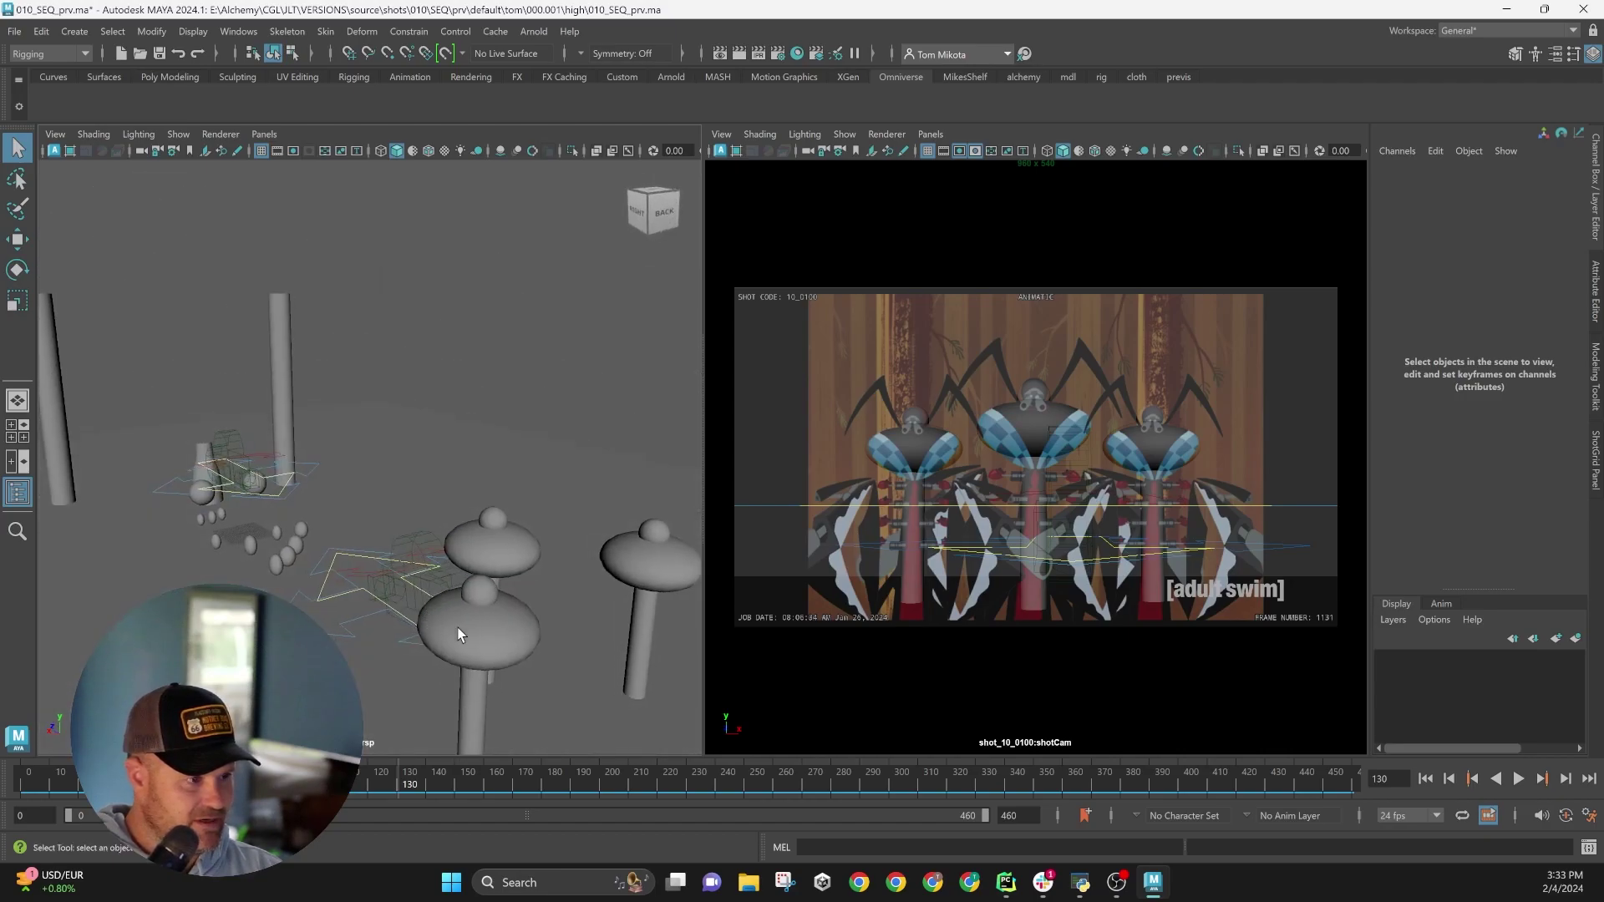
# - Select the scientistB, scientistG and scientistC spheres, then open the Outliner with Shift+O
pyautogui.click(294, 546)
pyautogui.click(250, 546)
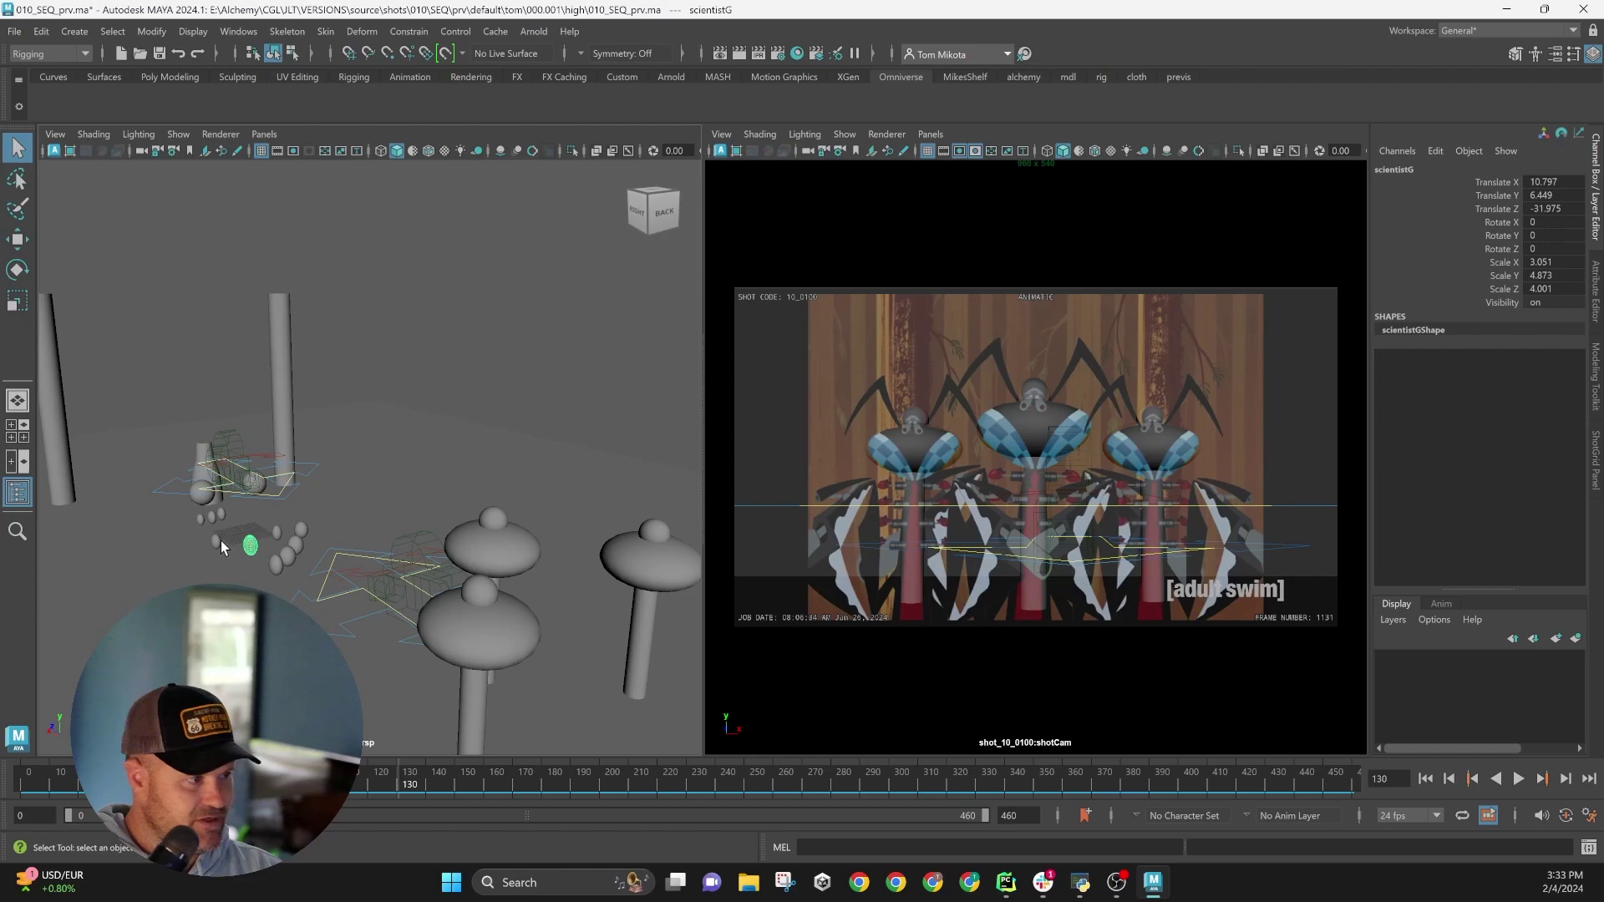
pyautogui.click(222, 515)
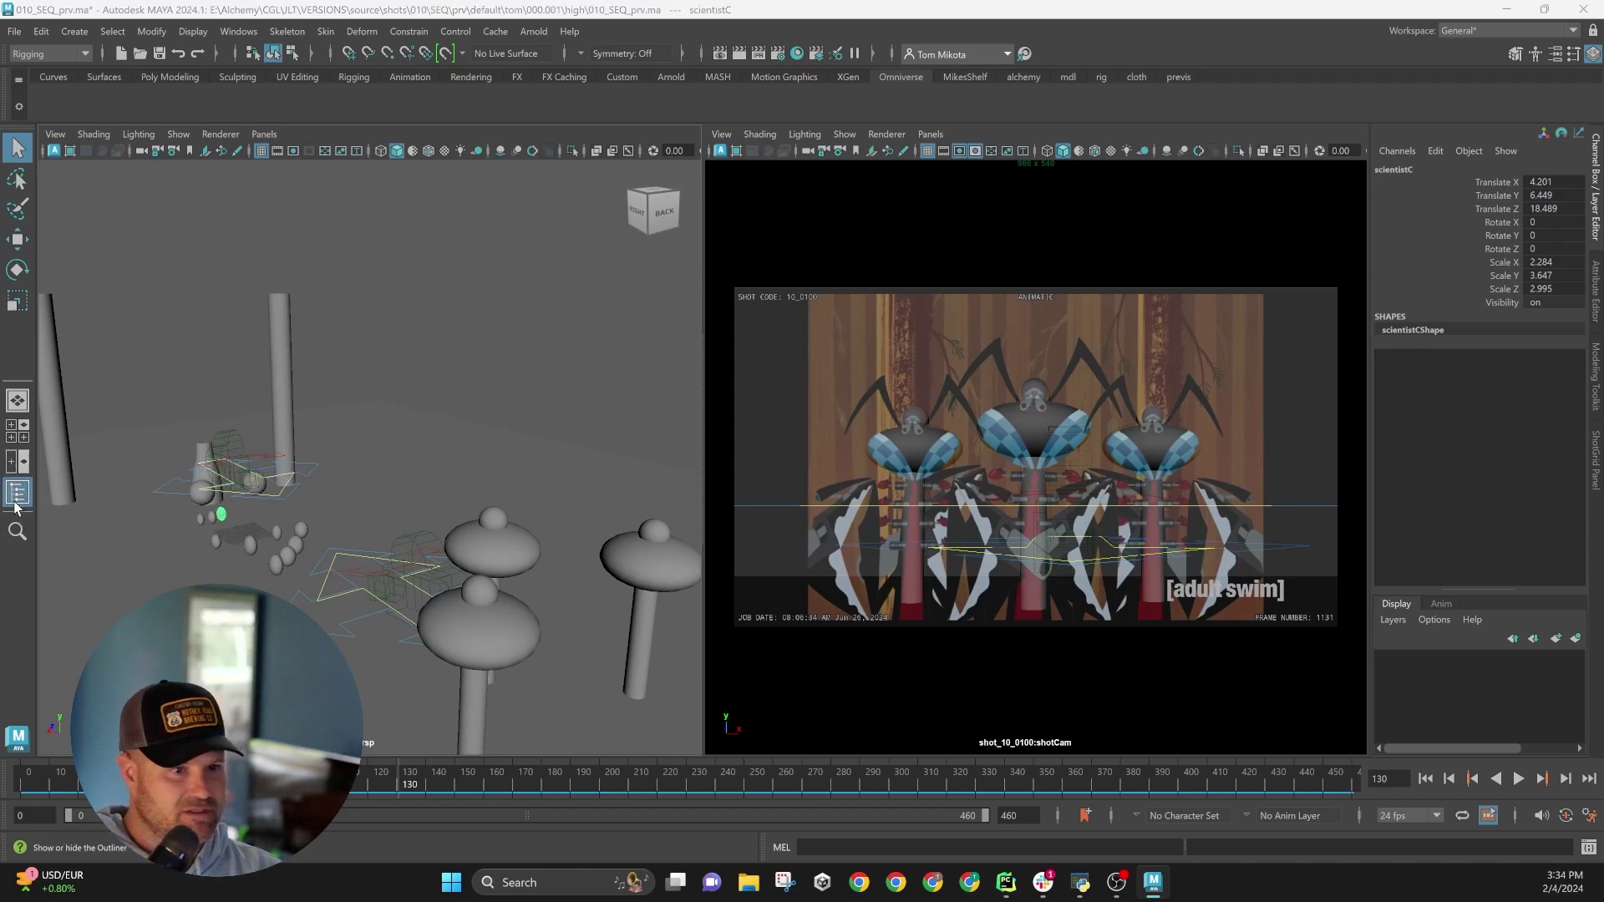
pyautogui.hotkey('shift', 'o')
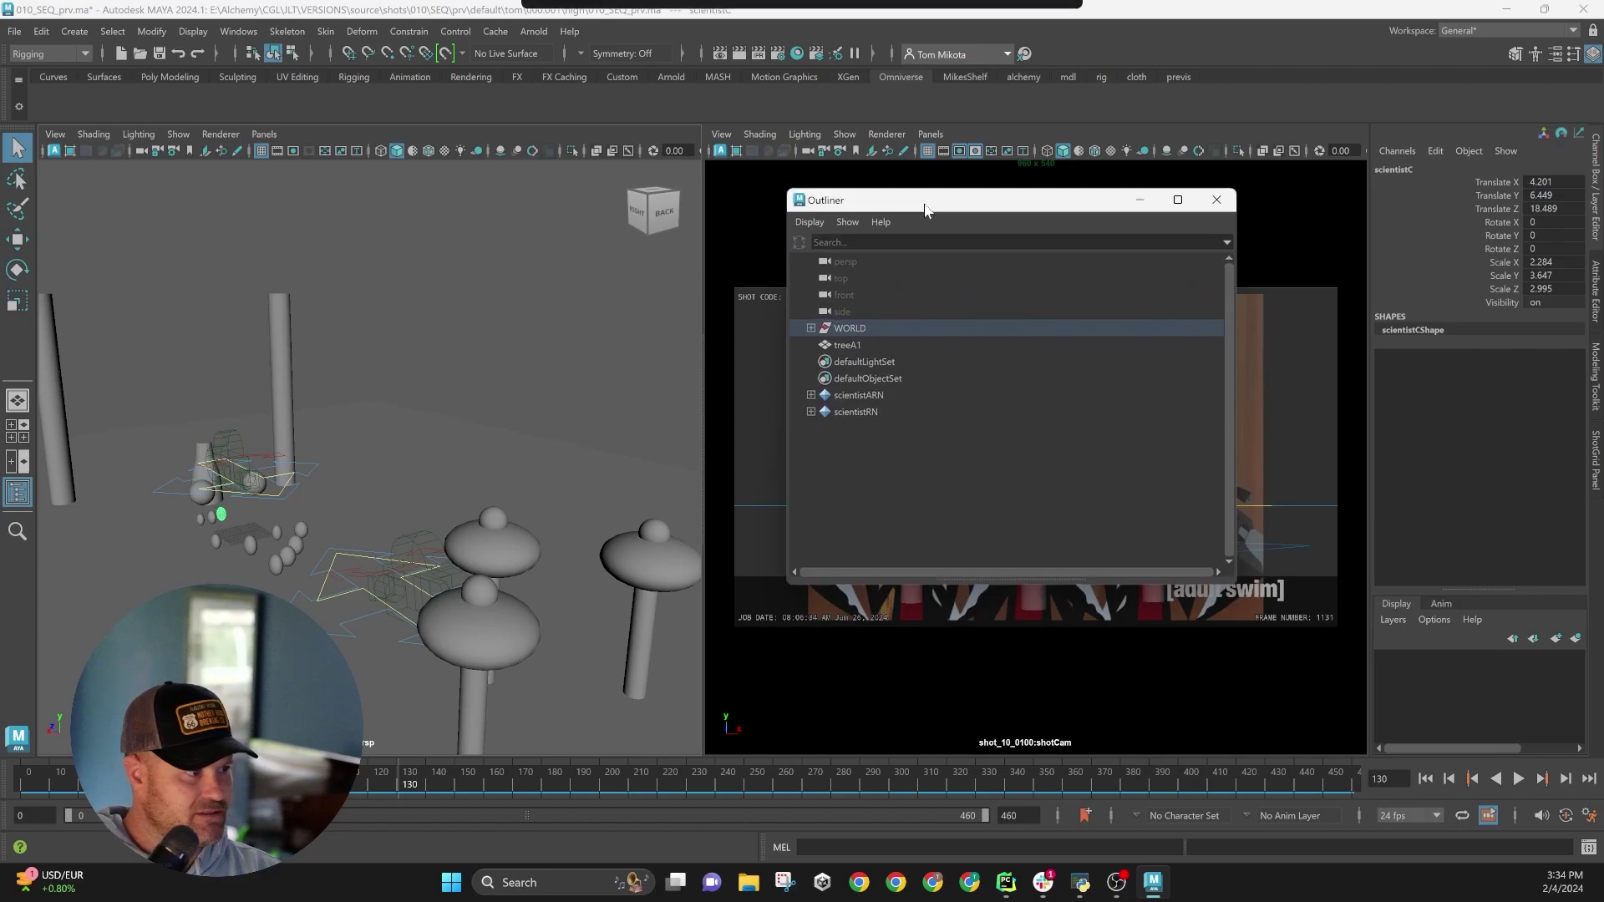
# - Expand the WORLD group, select DRS and expand CHAR to list its characters
pyautogui.click(810, 328)
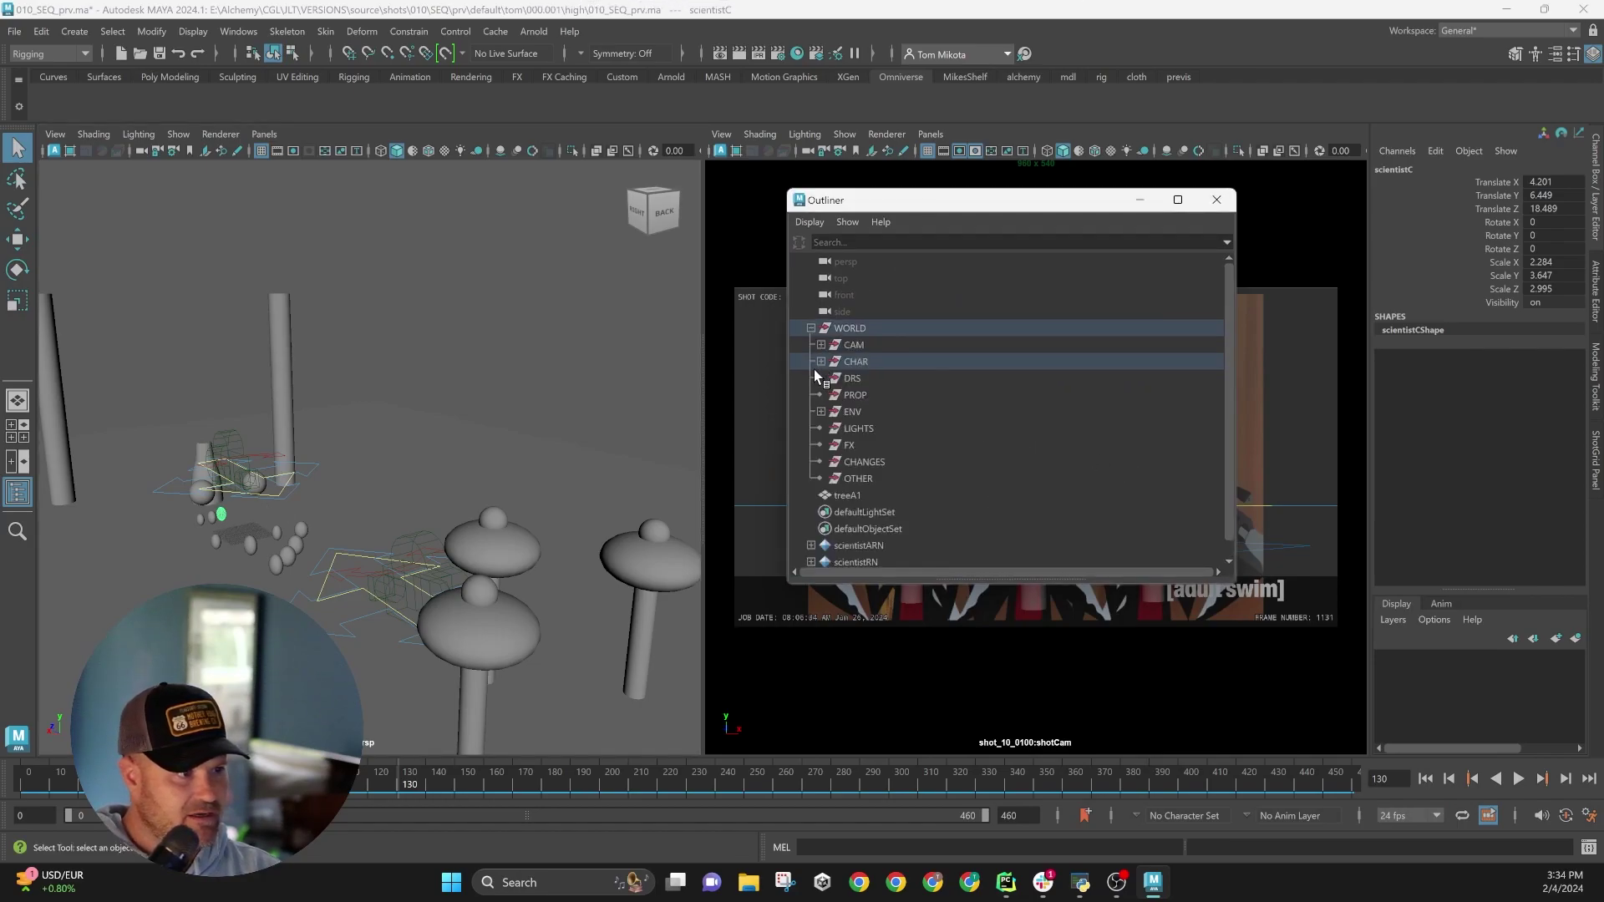
pyautogui.click(869, 378)
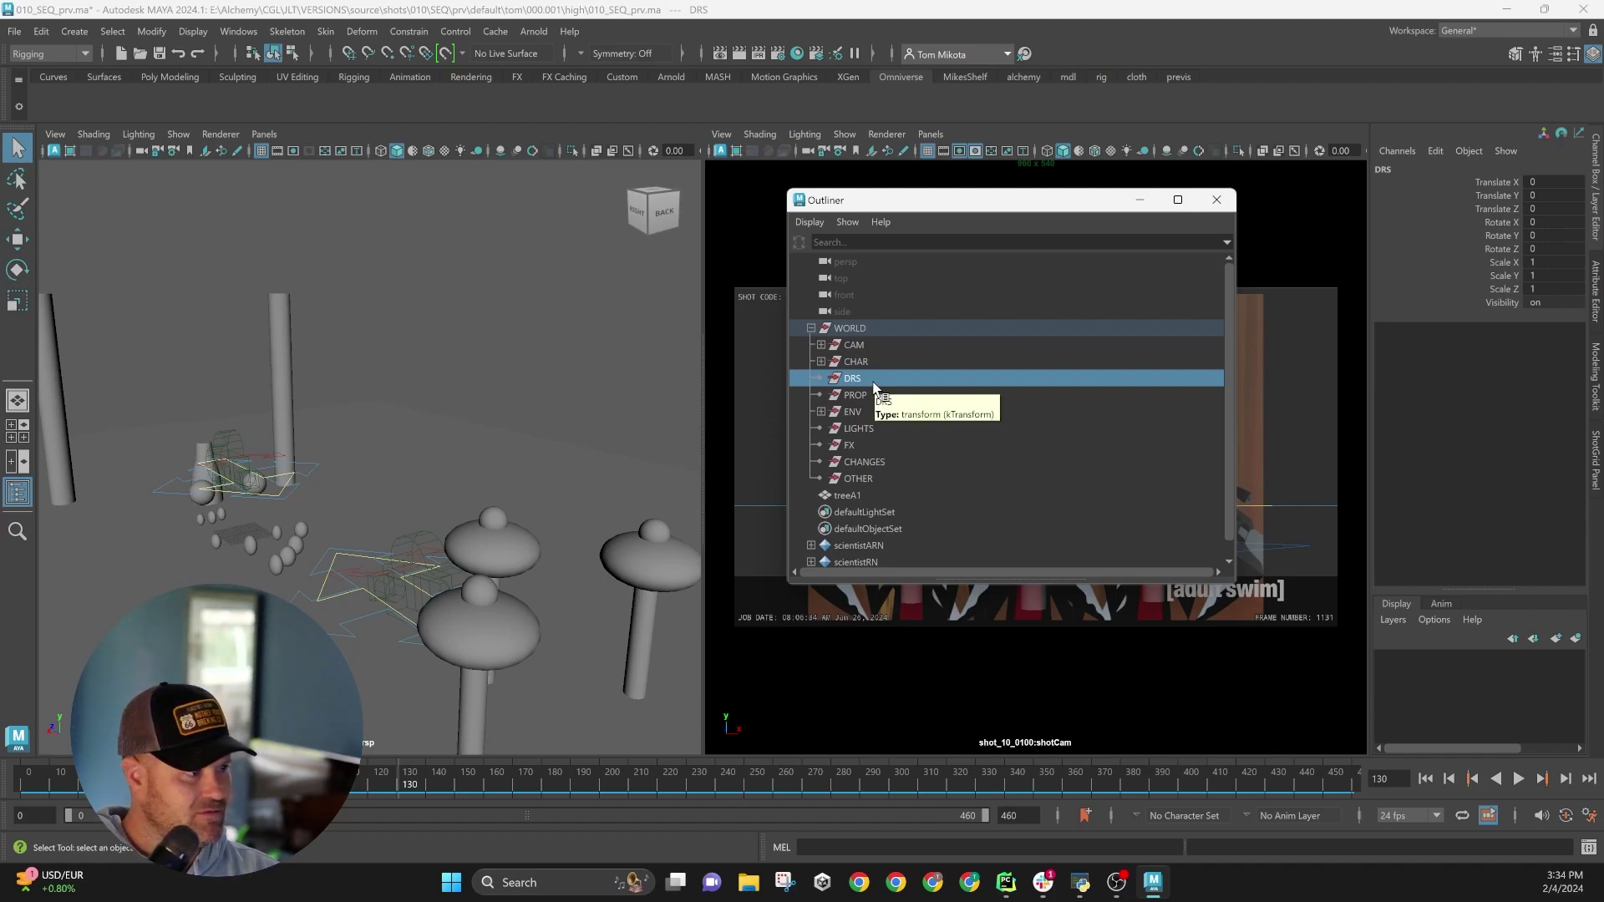
pyautogui.click(822, 362)
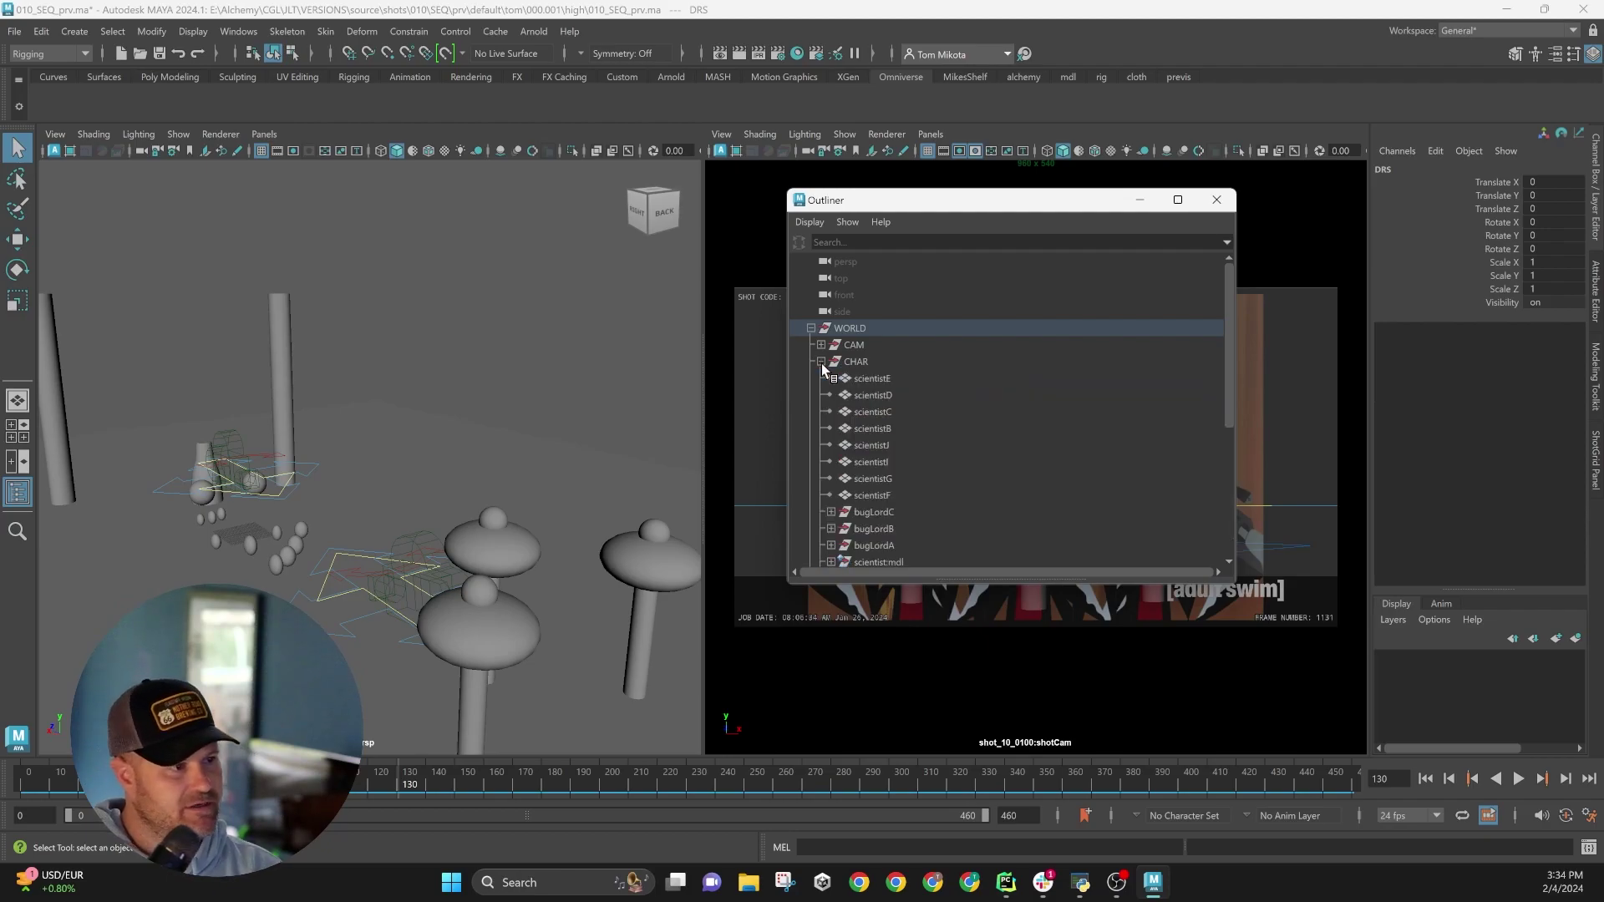
pyautogui.scroll(-3, 991, 419)
pyautogui.scroll(-2, 994, 428)
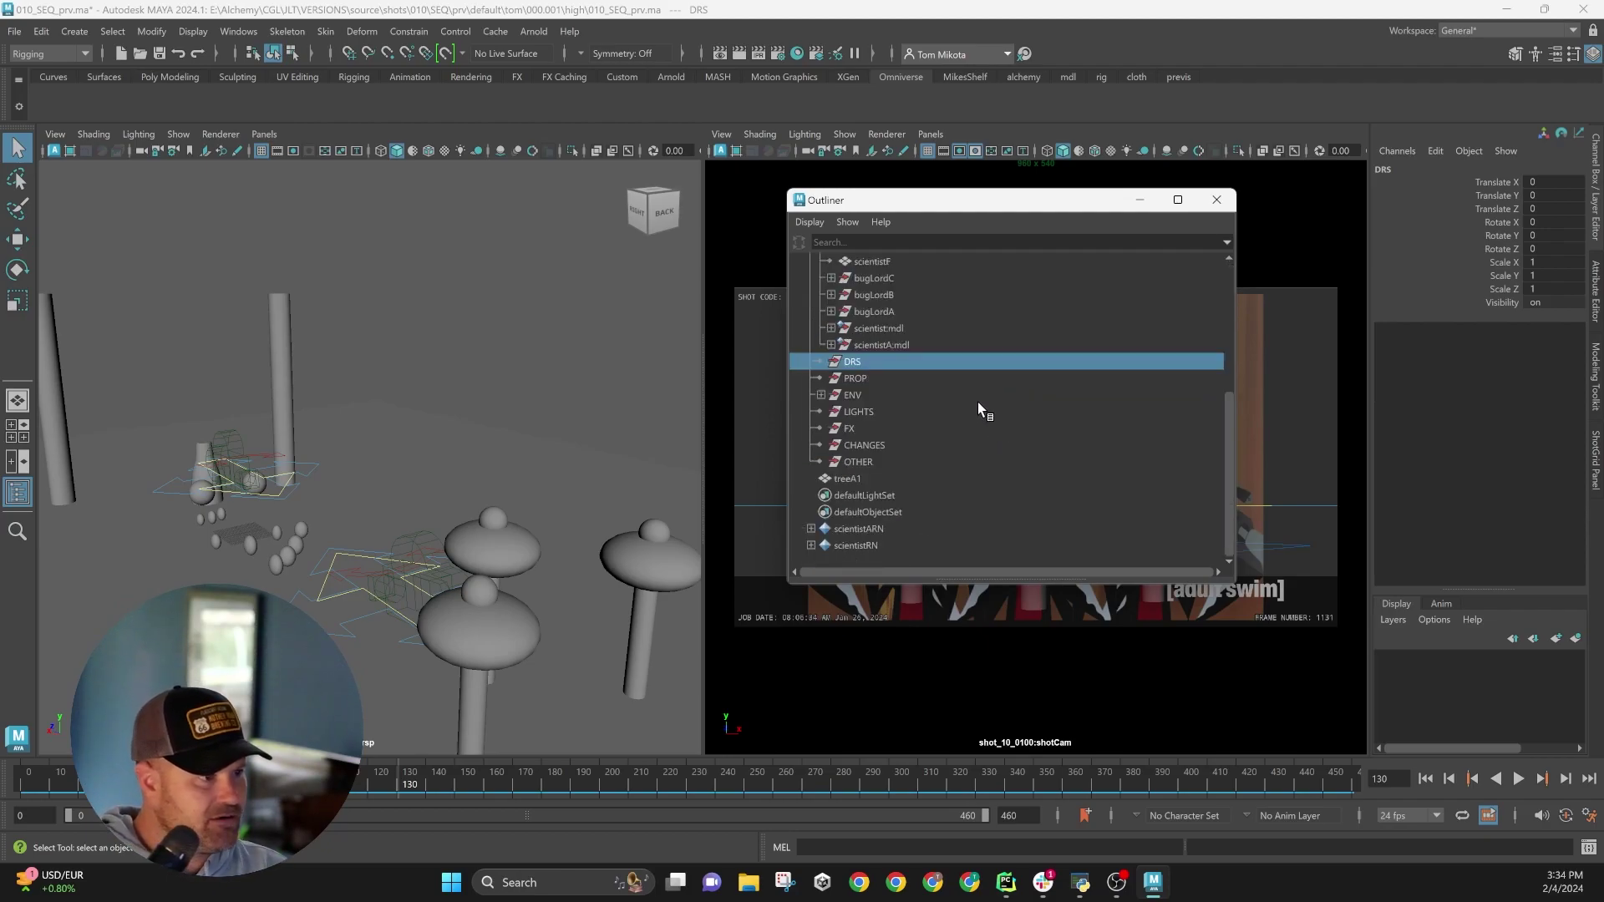
# - Compare scientistA:mdl with scientist:mdl, then select the bugLordA mushroom
pyautogui.click(909, 344)
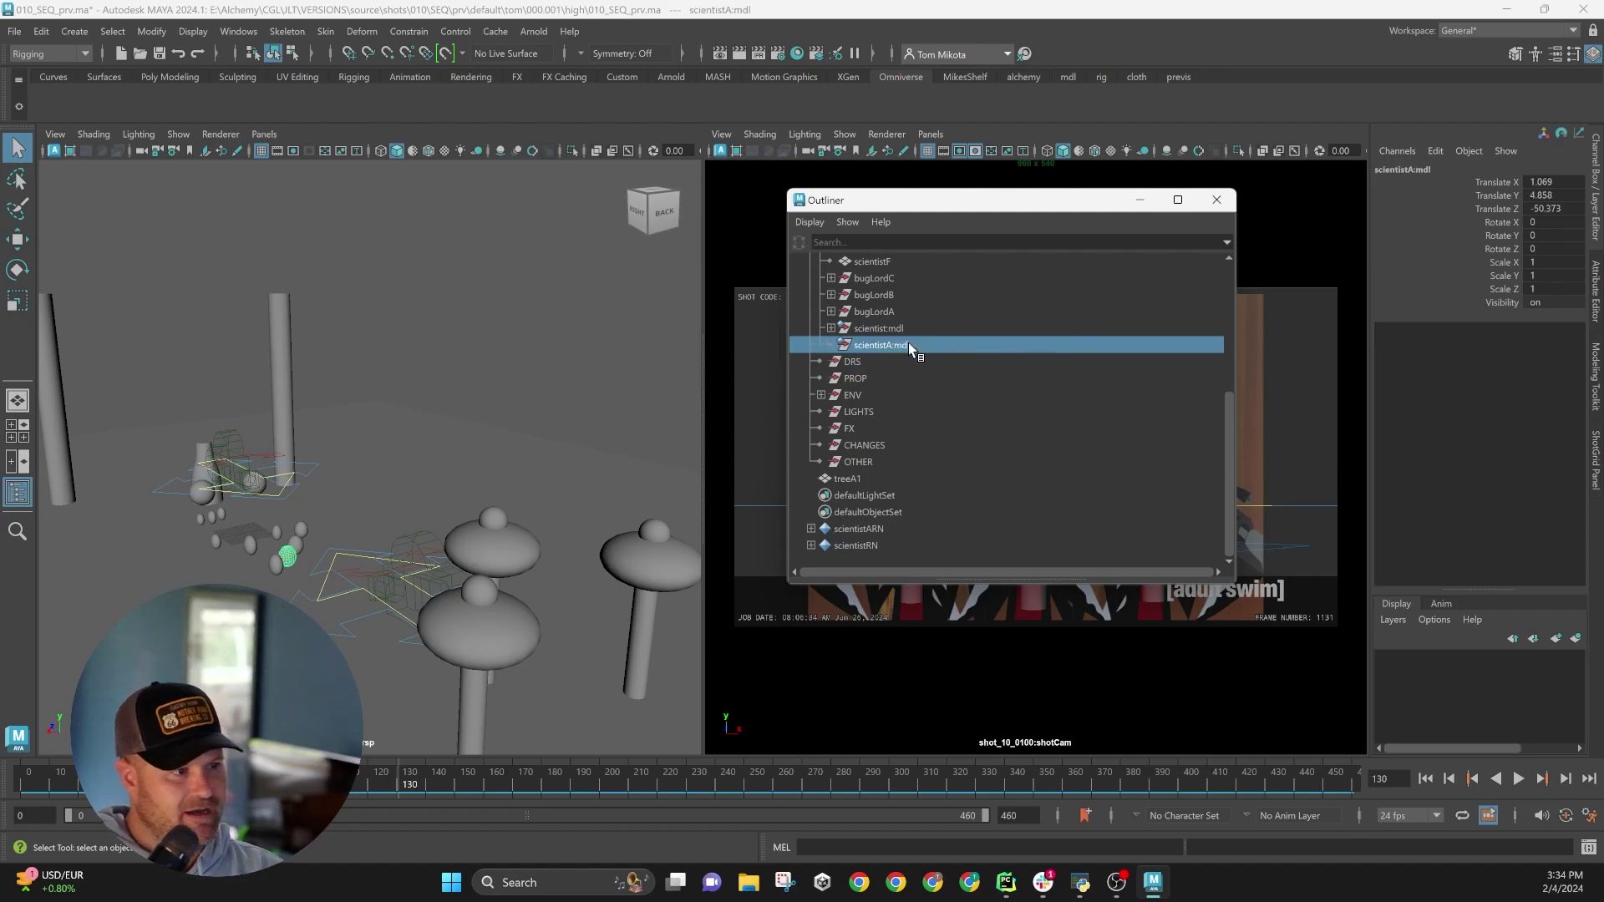
pyautogui.click(906, 330)
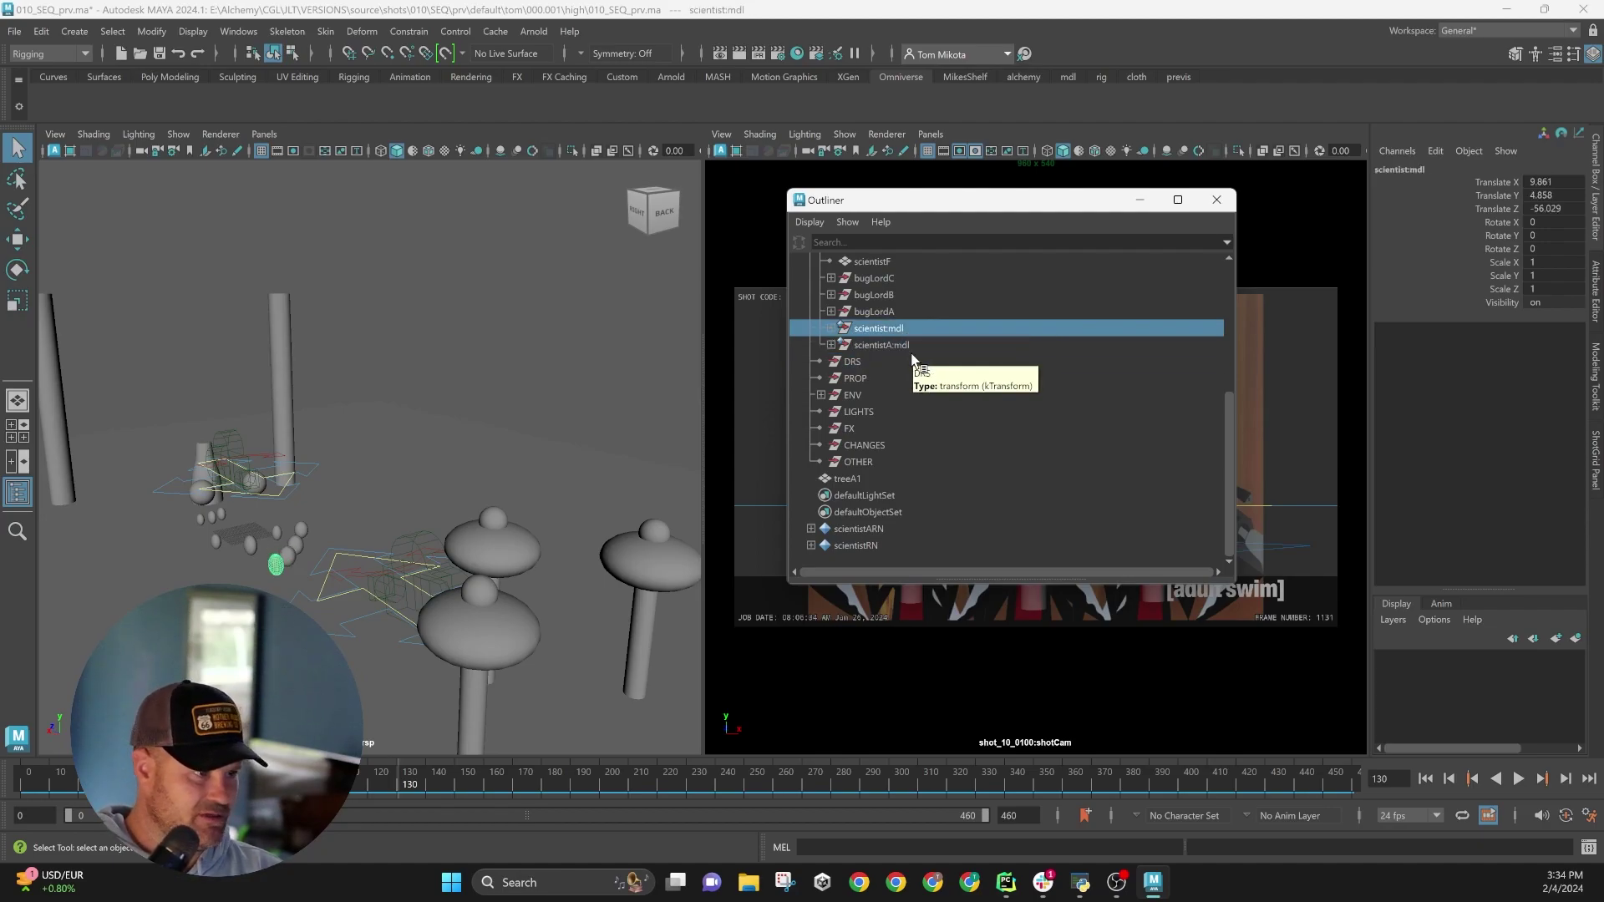
pyautogui.click(910, 346)
pyautogui.click(908, 330)
pyautogui.click(903, 344)
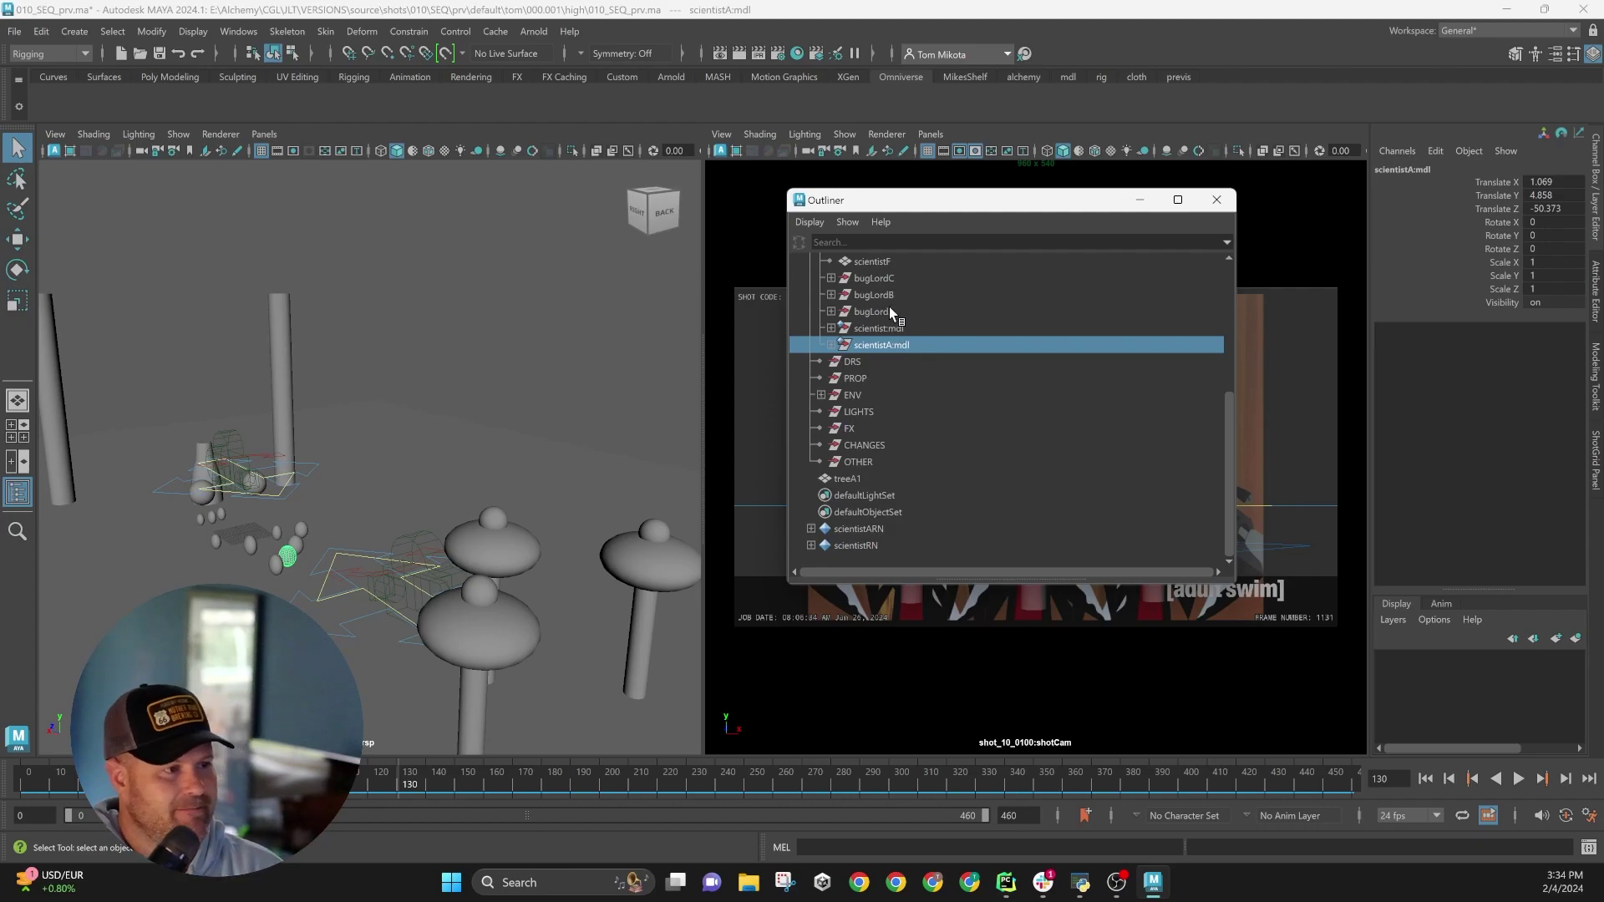
pyautogui.click(895, 314)
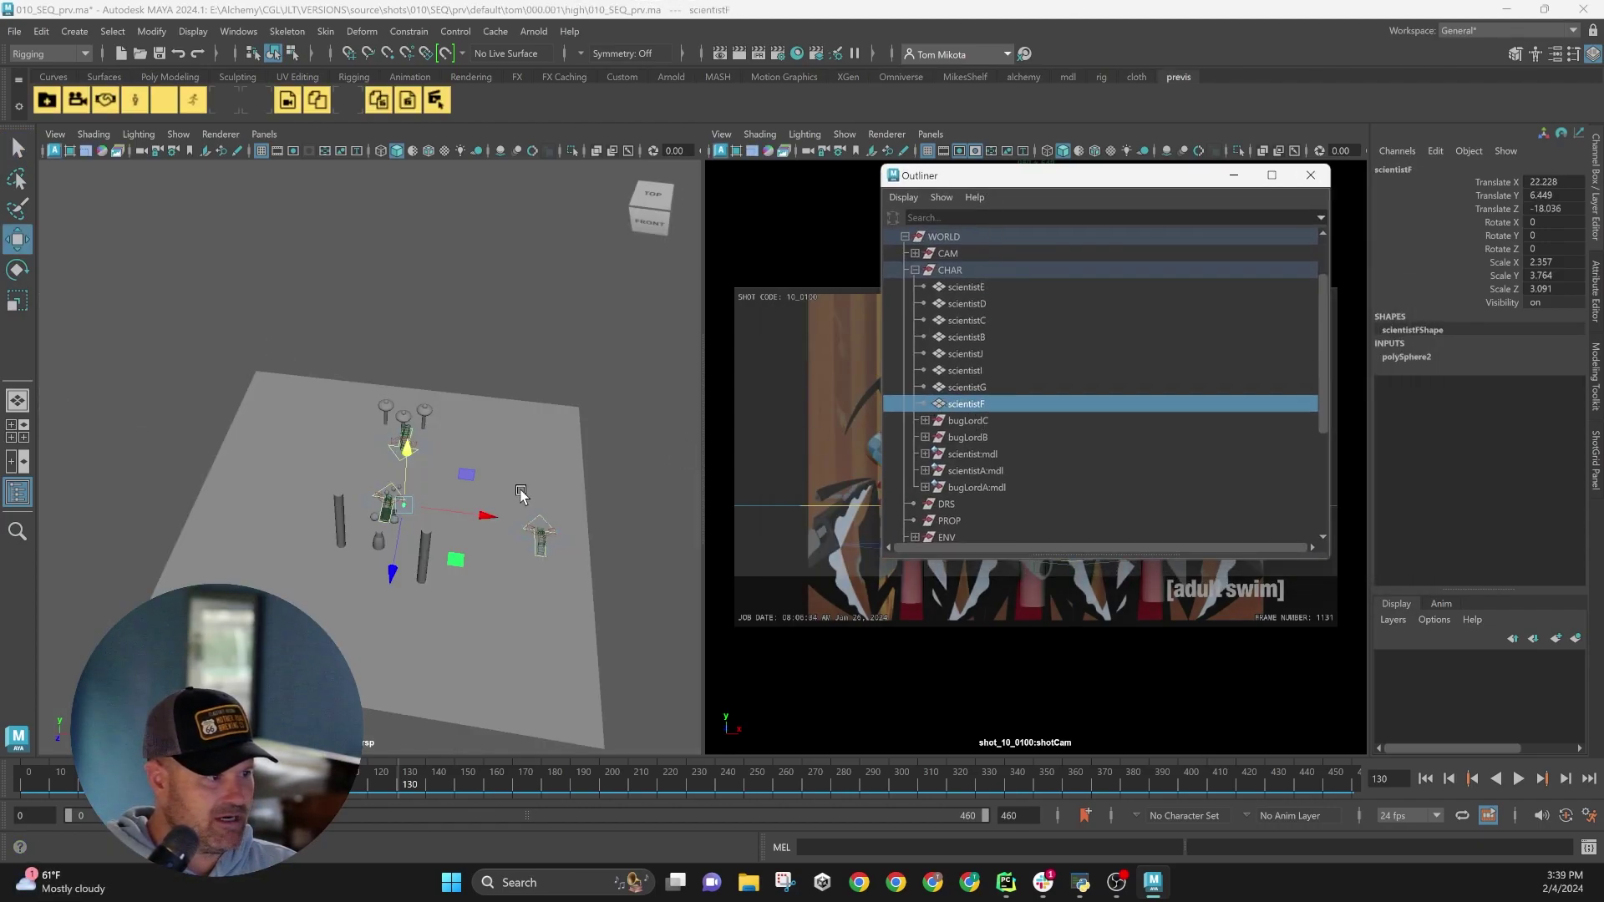
# - Create scientistF as a Character asset from the Assetizer shelf button
pyautogui.keyDown('alt'); pyautogui.moveTo(520, 492); pyautogui.dragTo(430, 476); pyautogui.keyUp('alt')
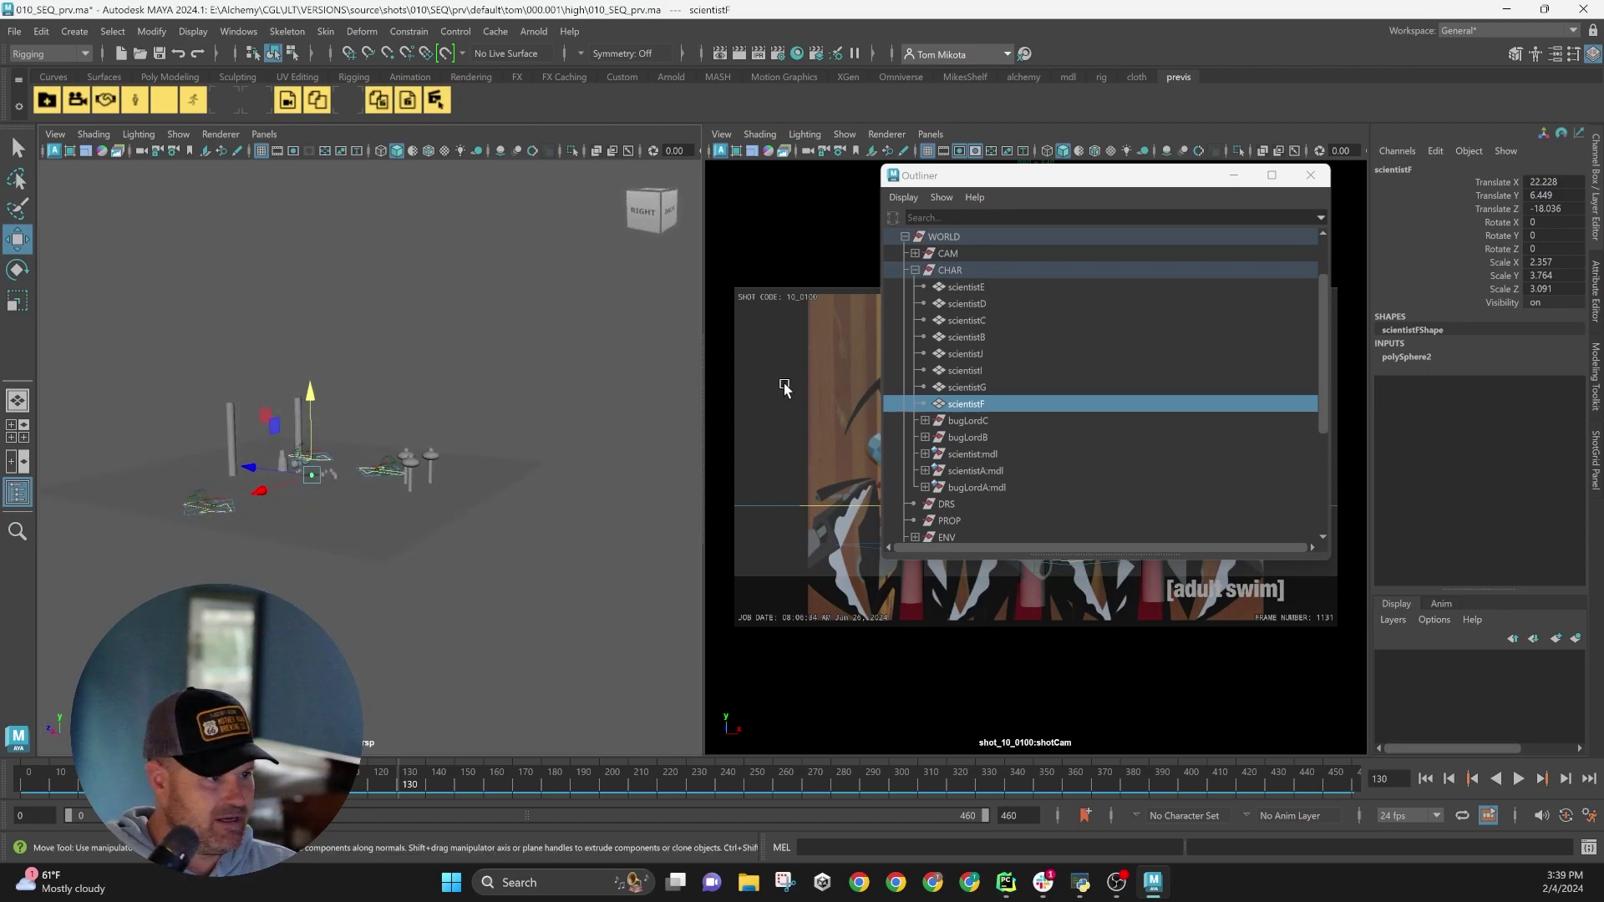
pyautogui.click(234, 98)
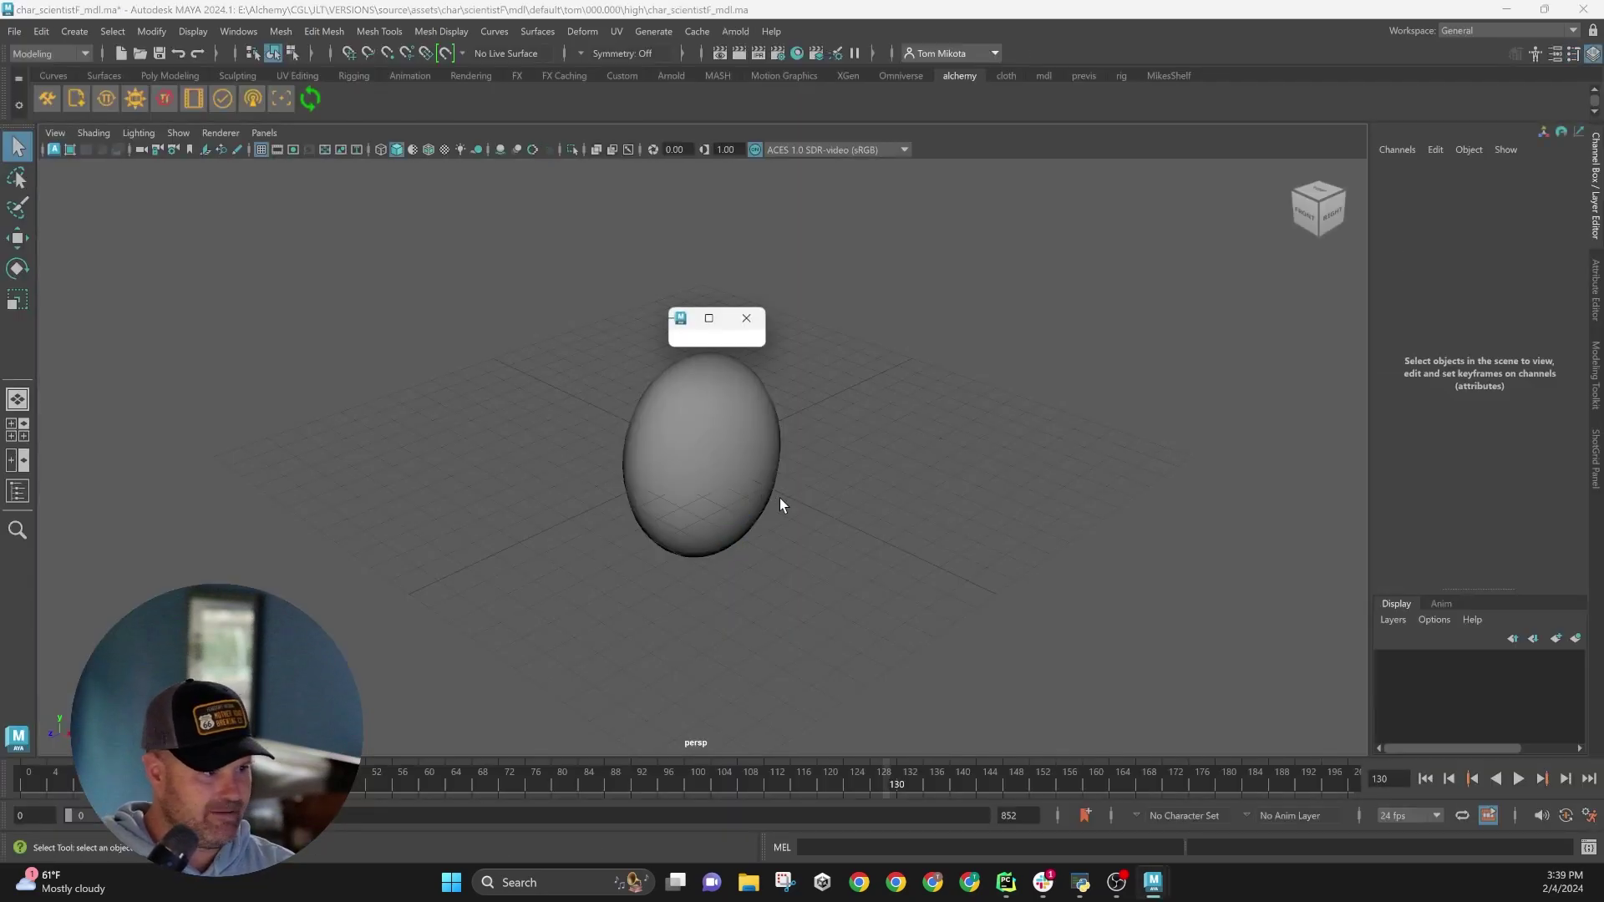
# - Orbit around the egg mesh, open the Outliner and select scientistF under WORLD > CHAR
pyautogui.keyDown('alt'); pyautogui.moveTo(779, 498); pyautogui.dragTo(773, 518); pyautogui.keyUp('alt')
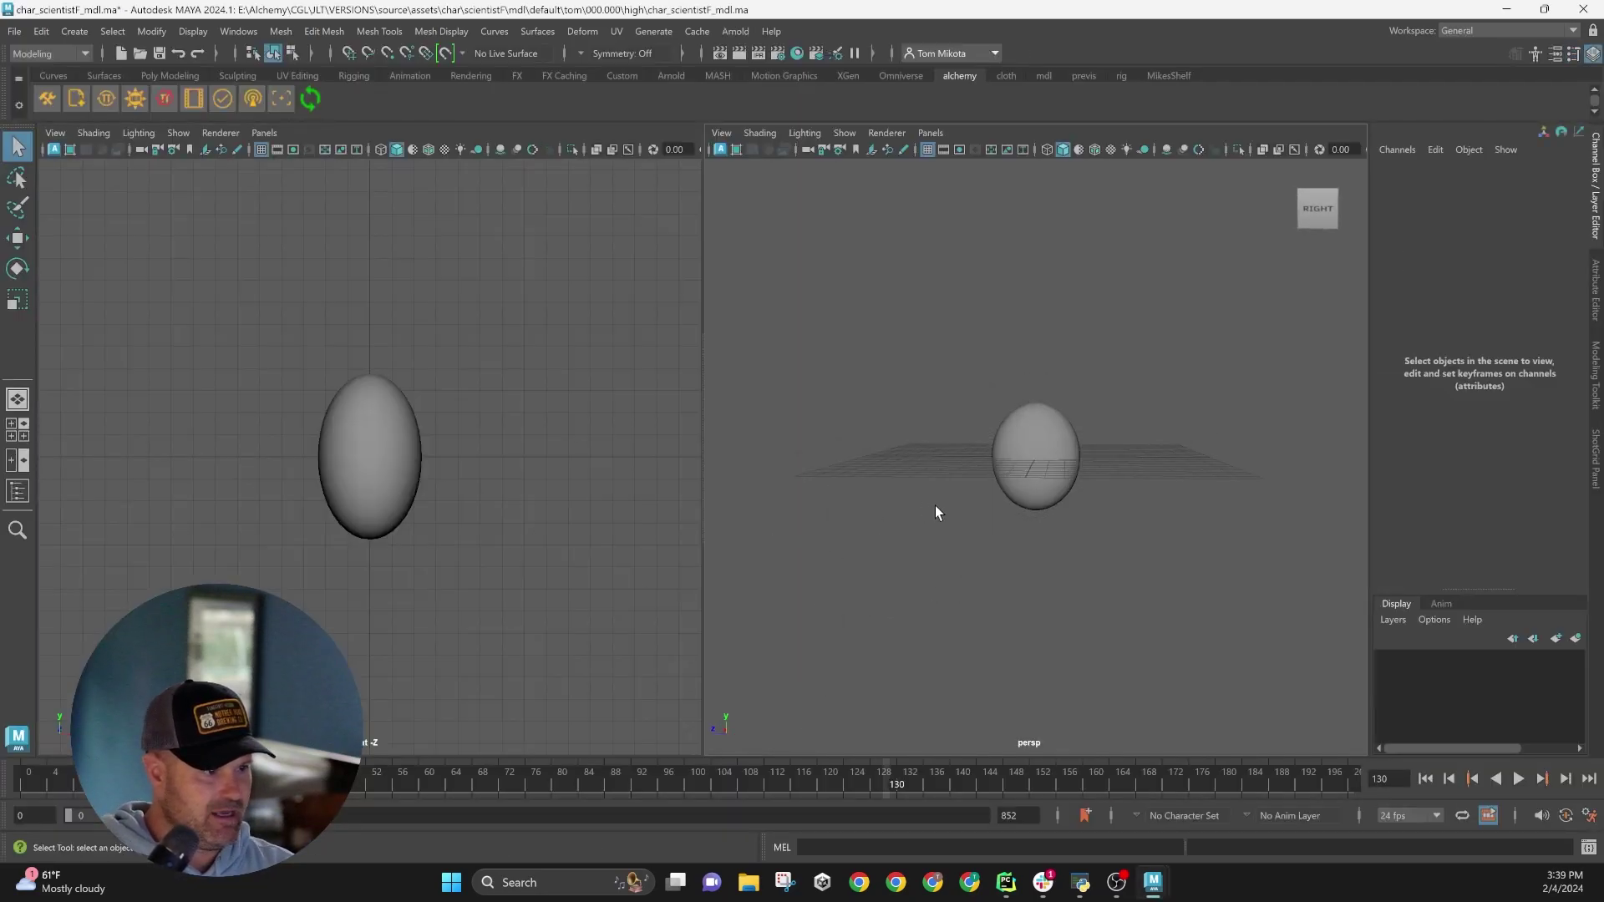
pyautogui.keyDown('alt'); pyautogui.moveTo(1033, 455); pyautogui.dragTo(1019, 482); pyautogui.keyUp('alt')
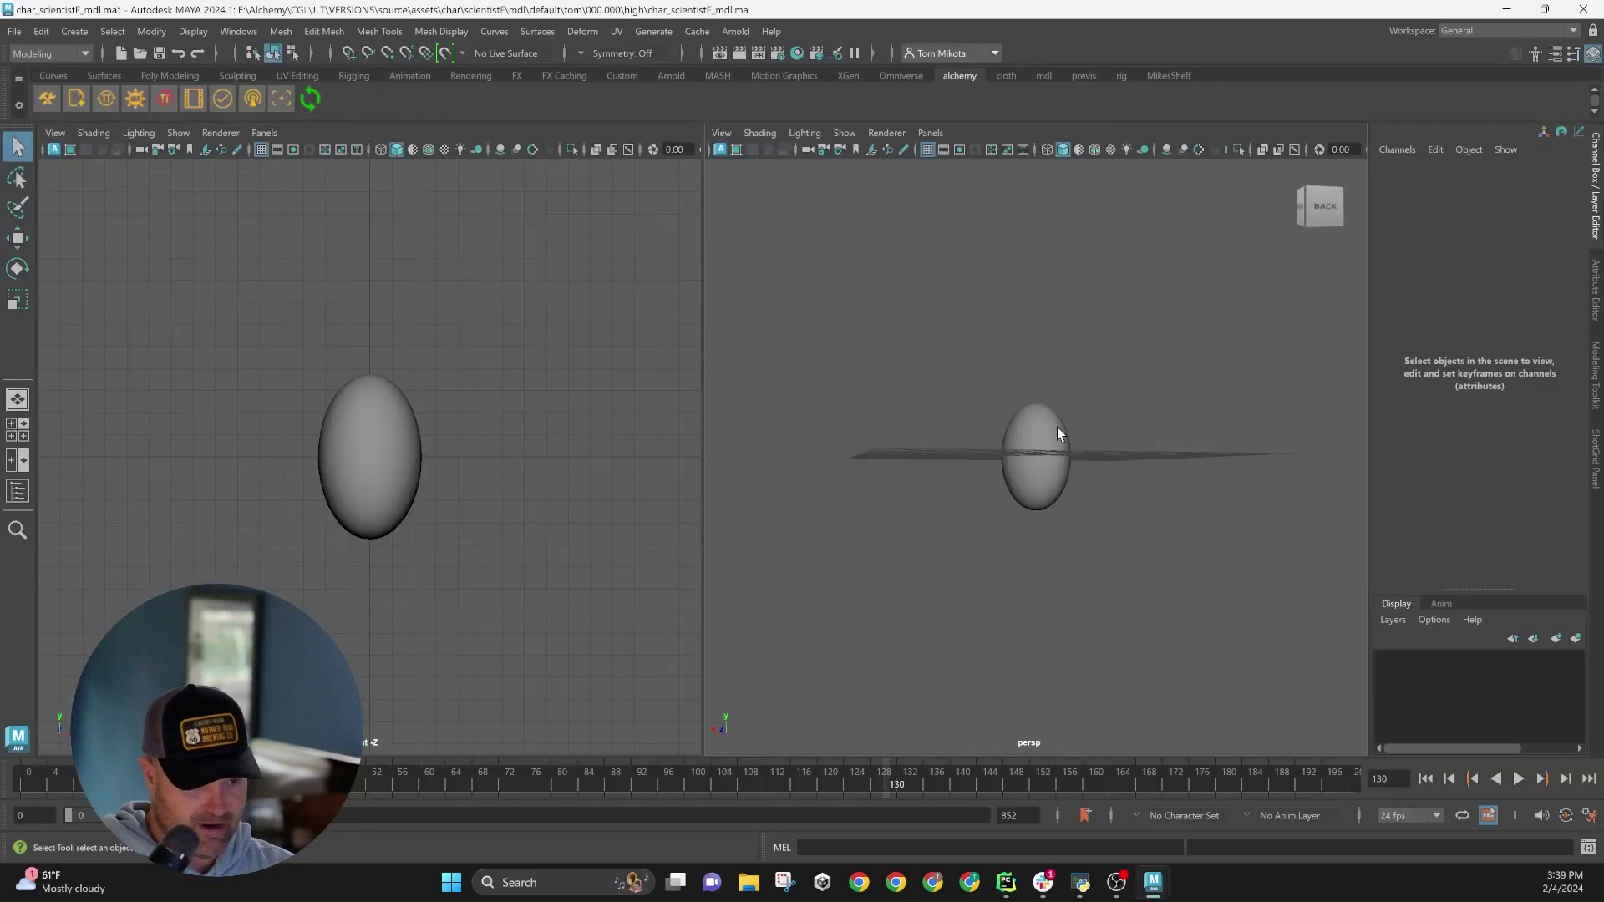
pyautogui.click(17, 491)
pyautogui.moveTo(193, 235); pyautogui.dragTo(541, 207)
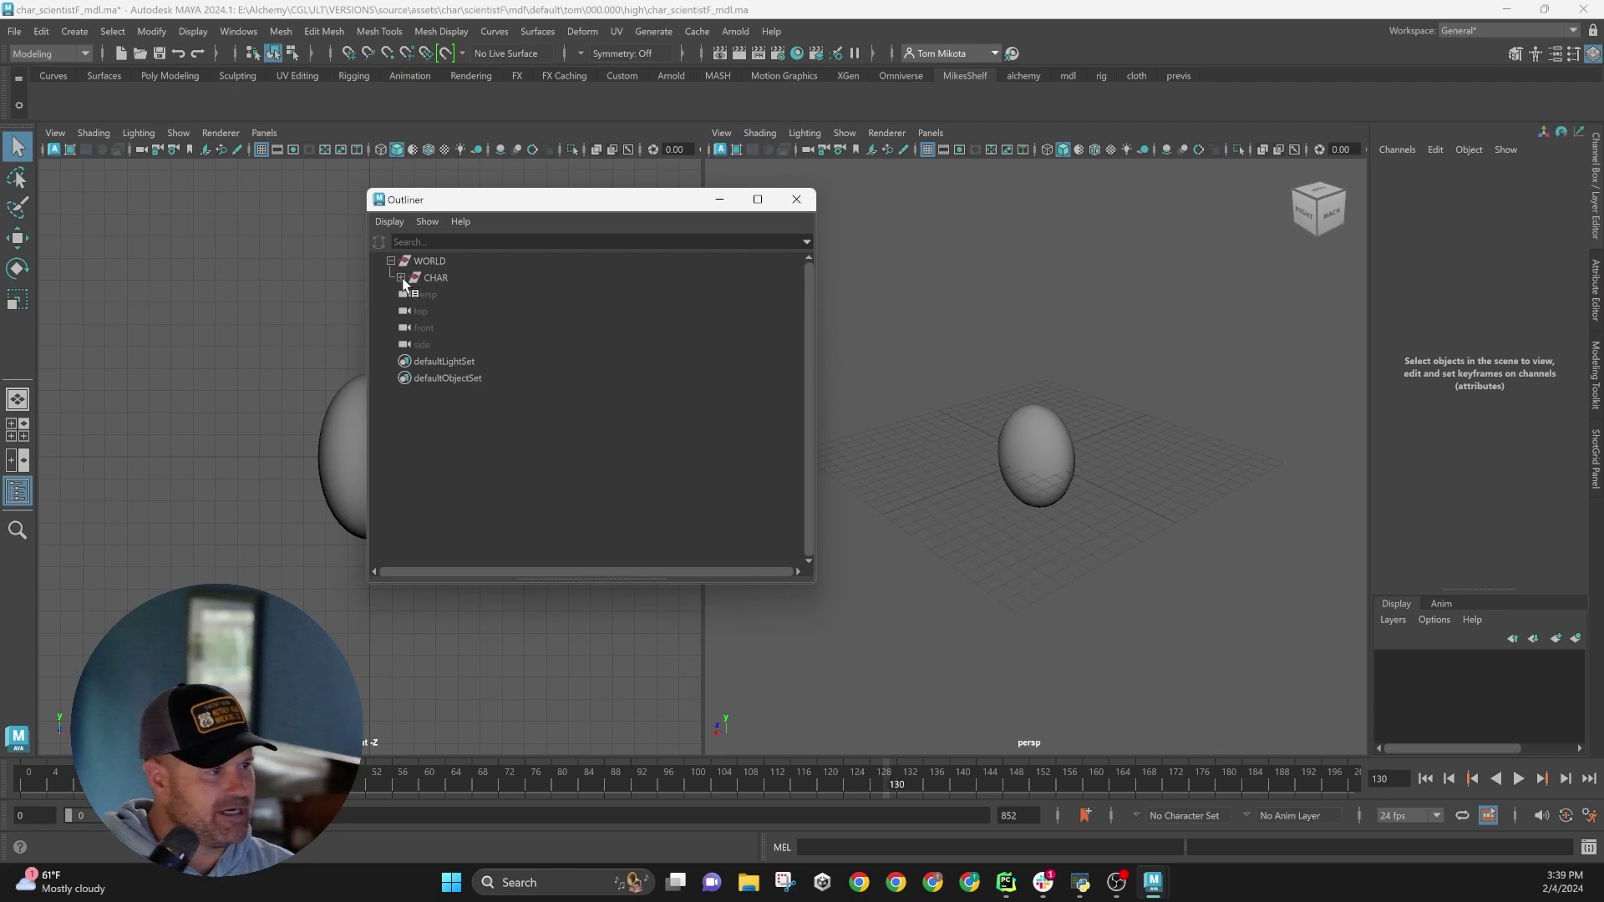
pyautogui.click(401, 277)
pyautogui.click(459, 296)
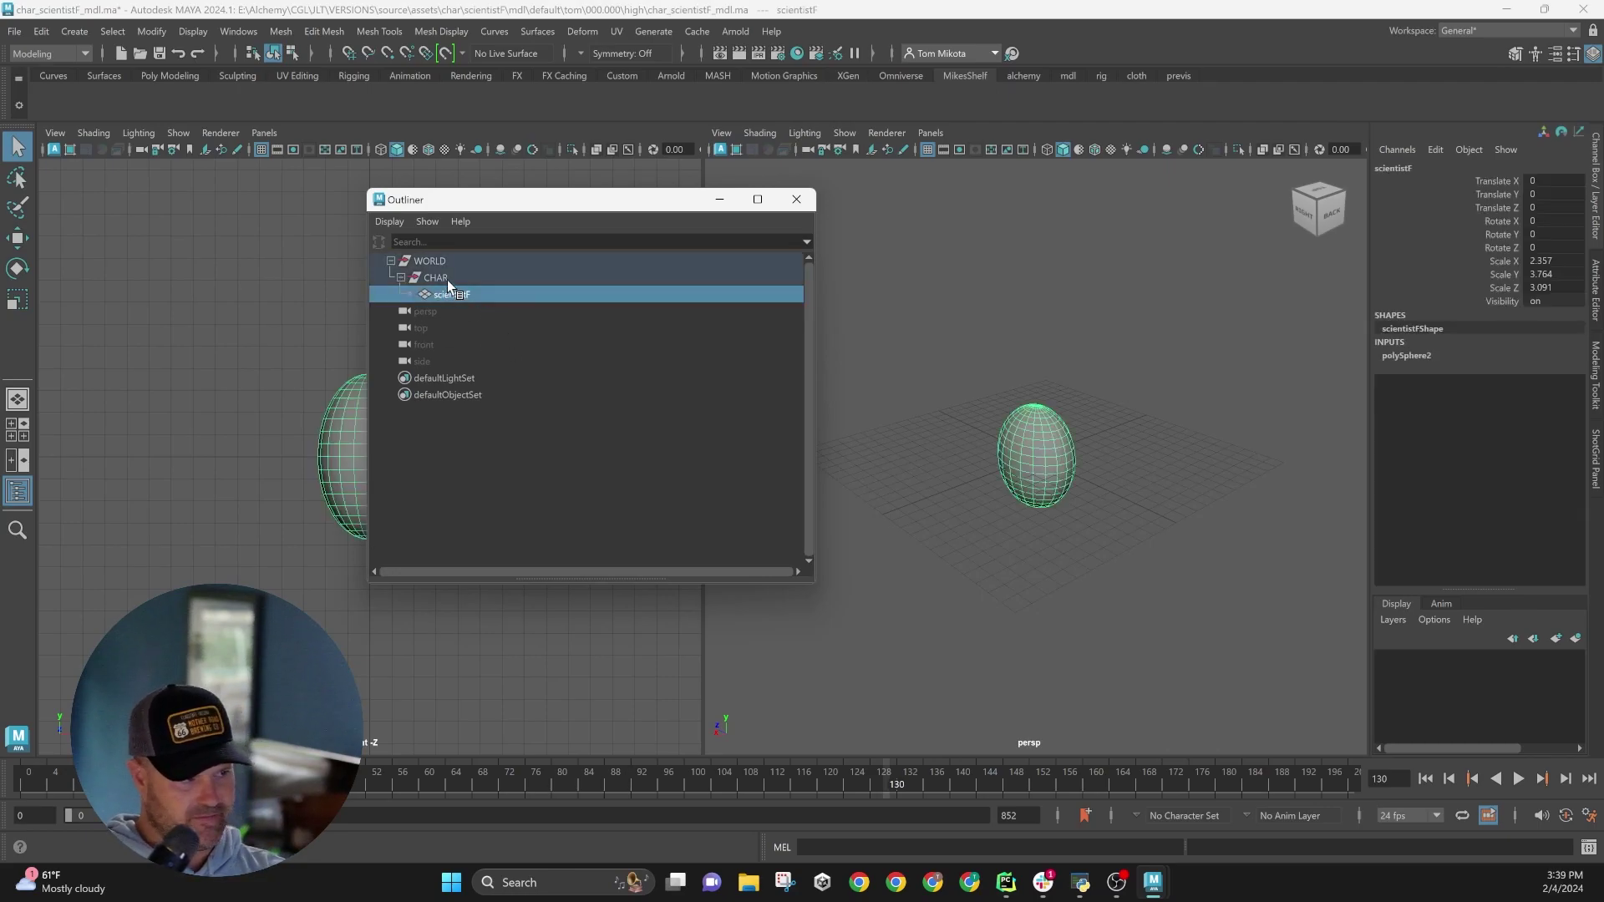
# - Rename CHAR to suit_mtl, scientistF to suit_geo and WORLD to high
pyautogui.doubleClick(438, 277)
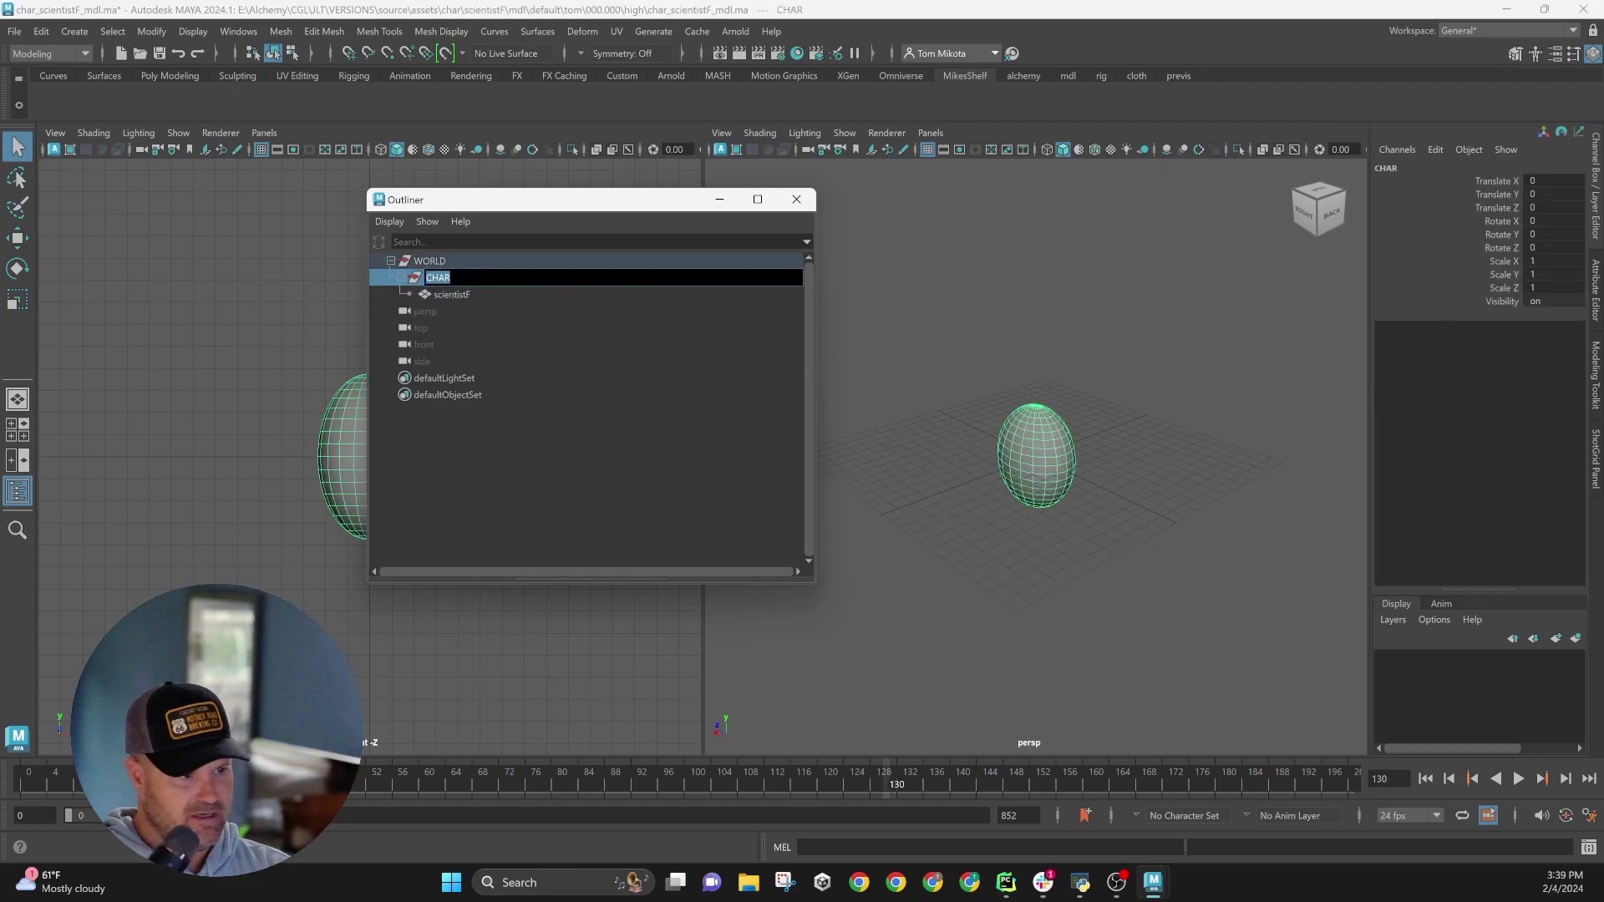
pyautogui.write('suit_mtl')
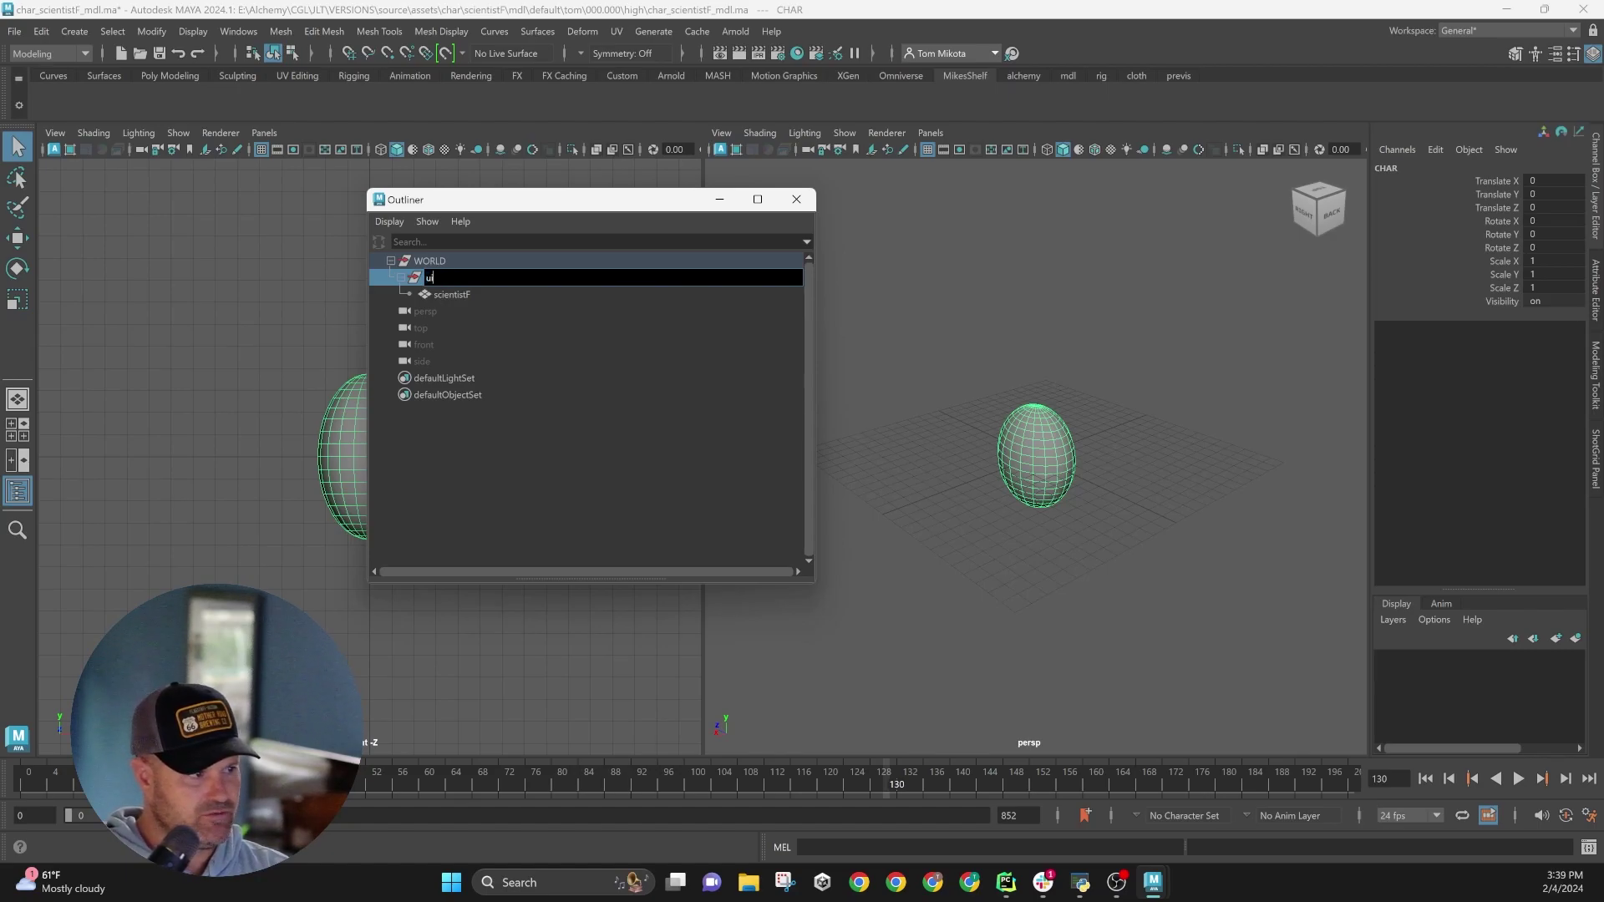
pyautogui.press('Return')
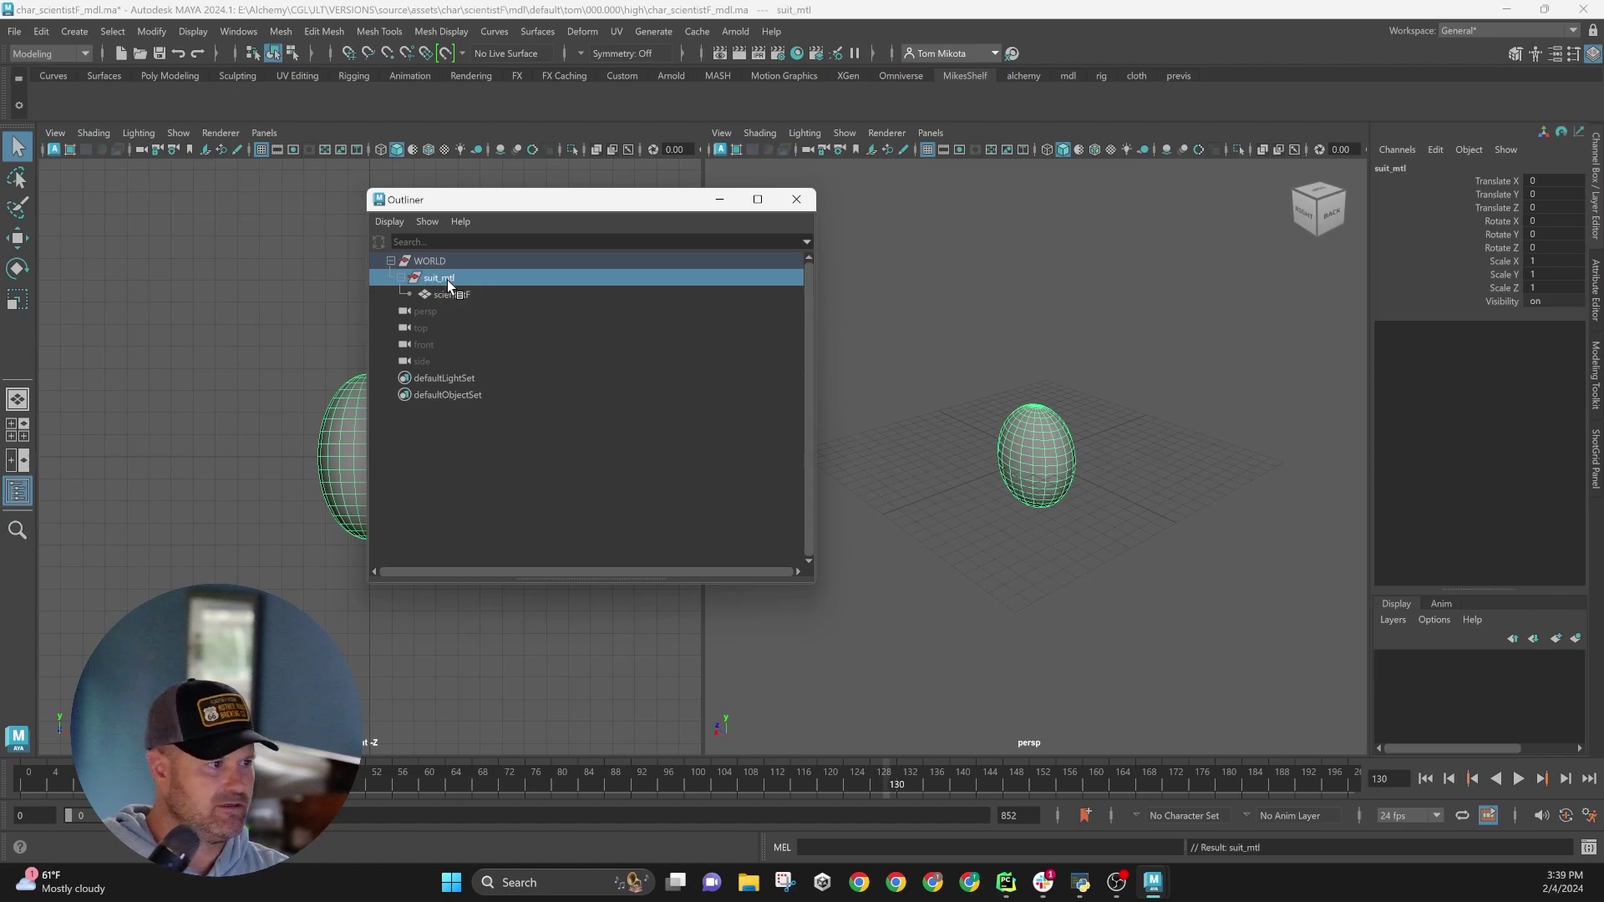
pyautogui.doubleClick(453, 294)
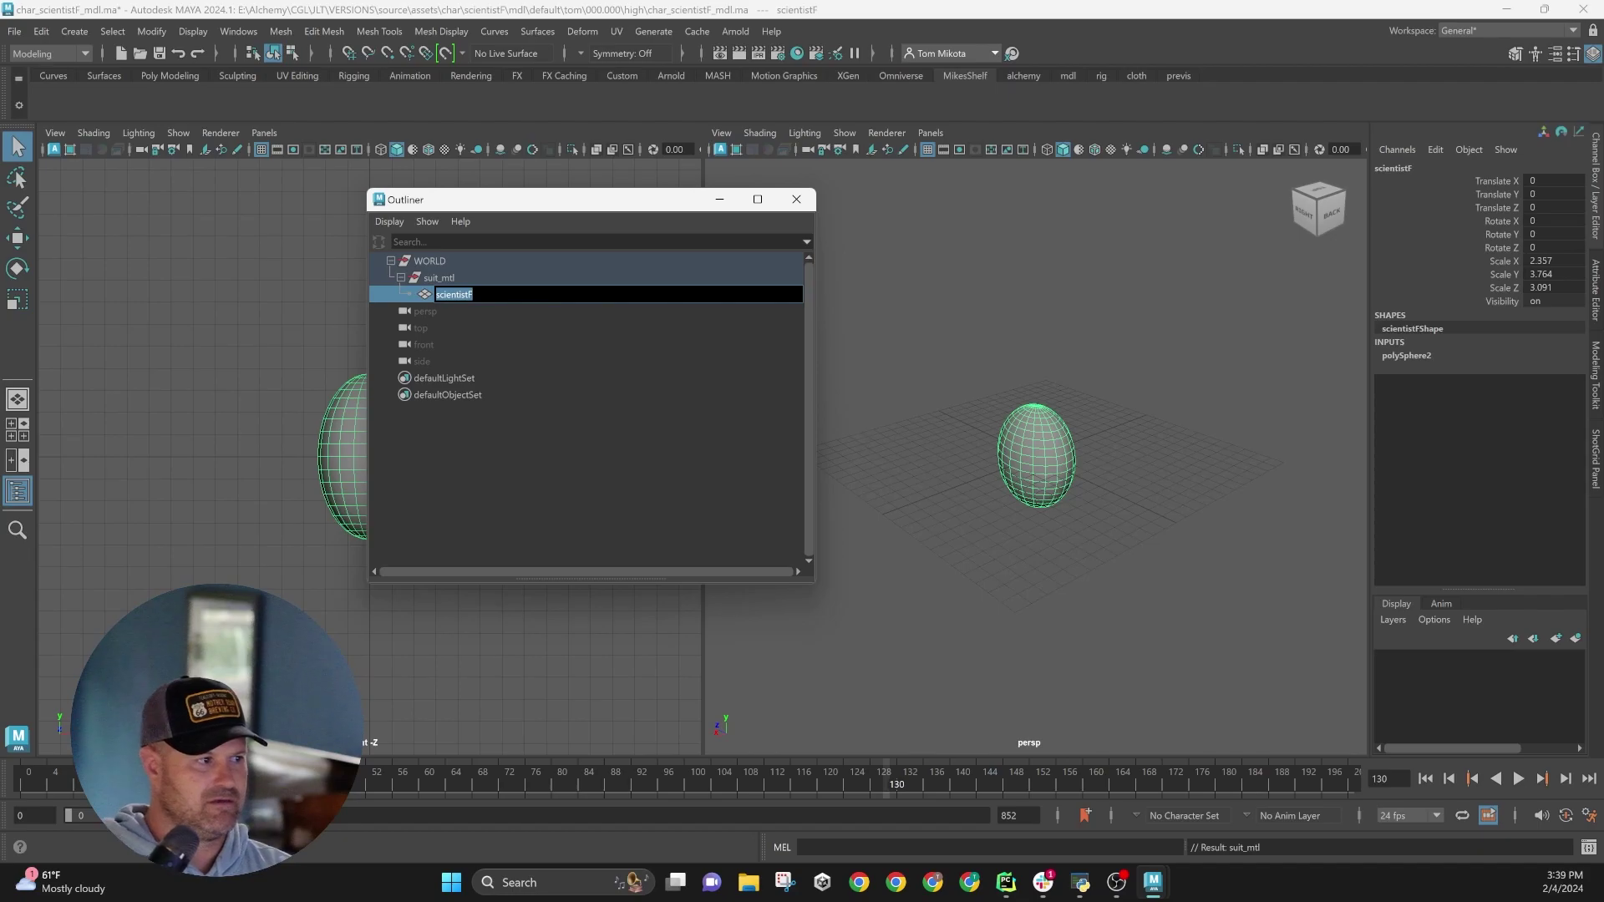
pyautogui.write('suit_geo')
pyautogui.press('Return')
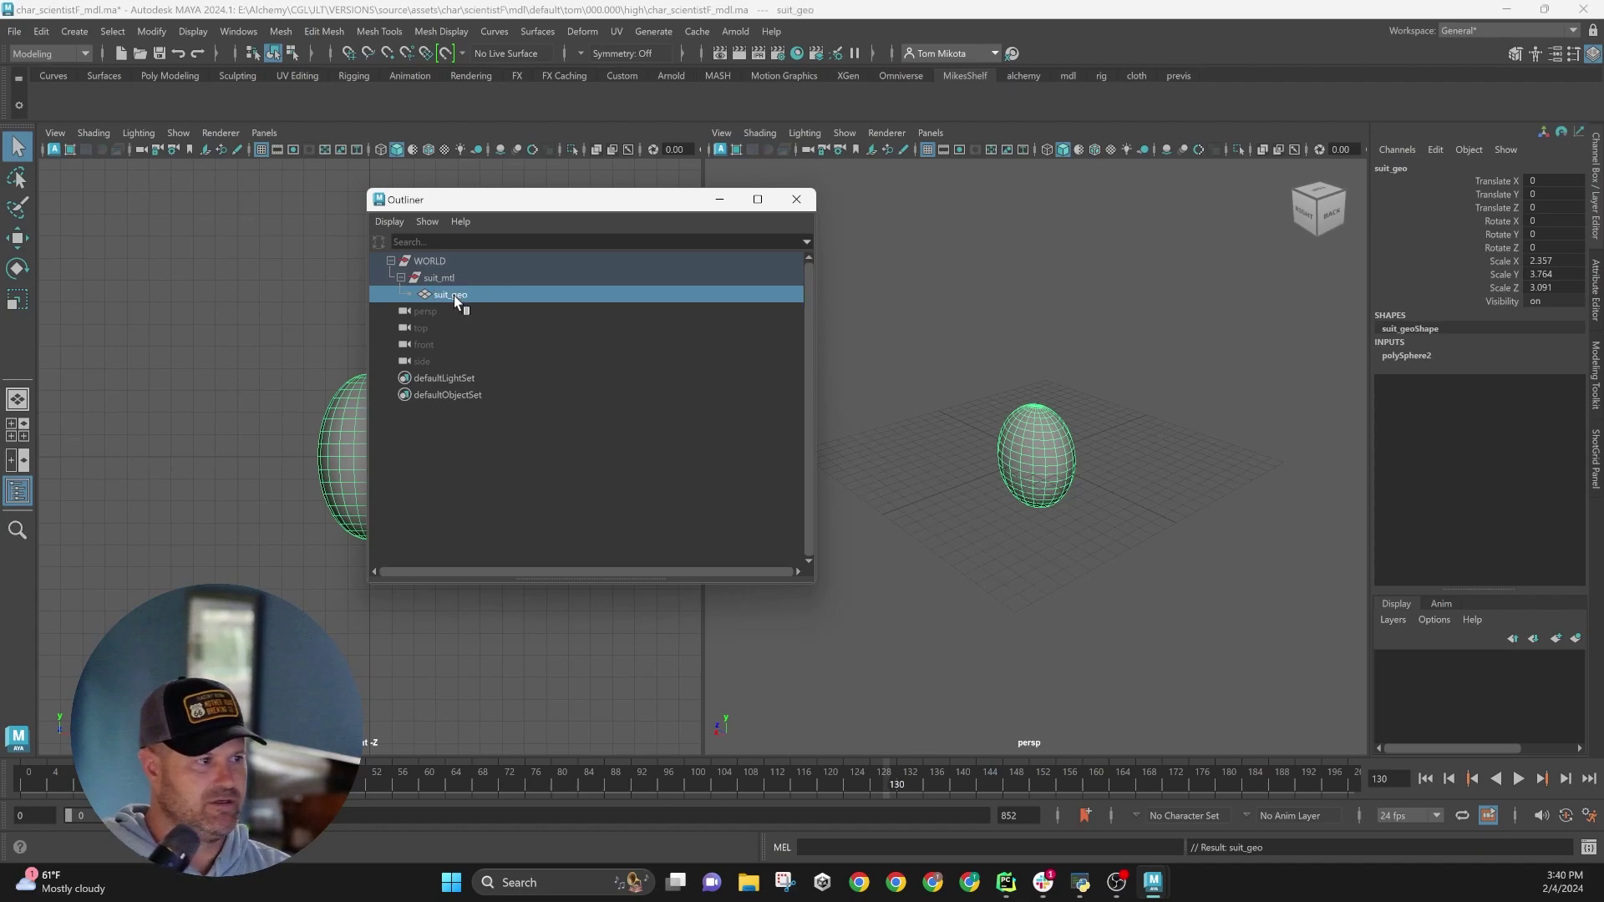
pyautogui.doubleClick(432, 260)
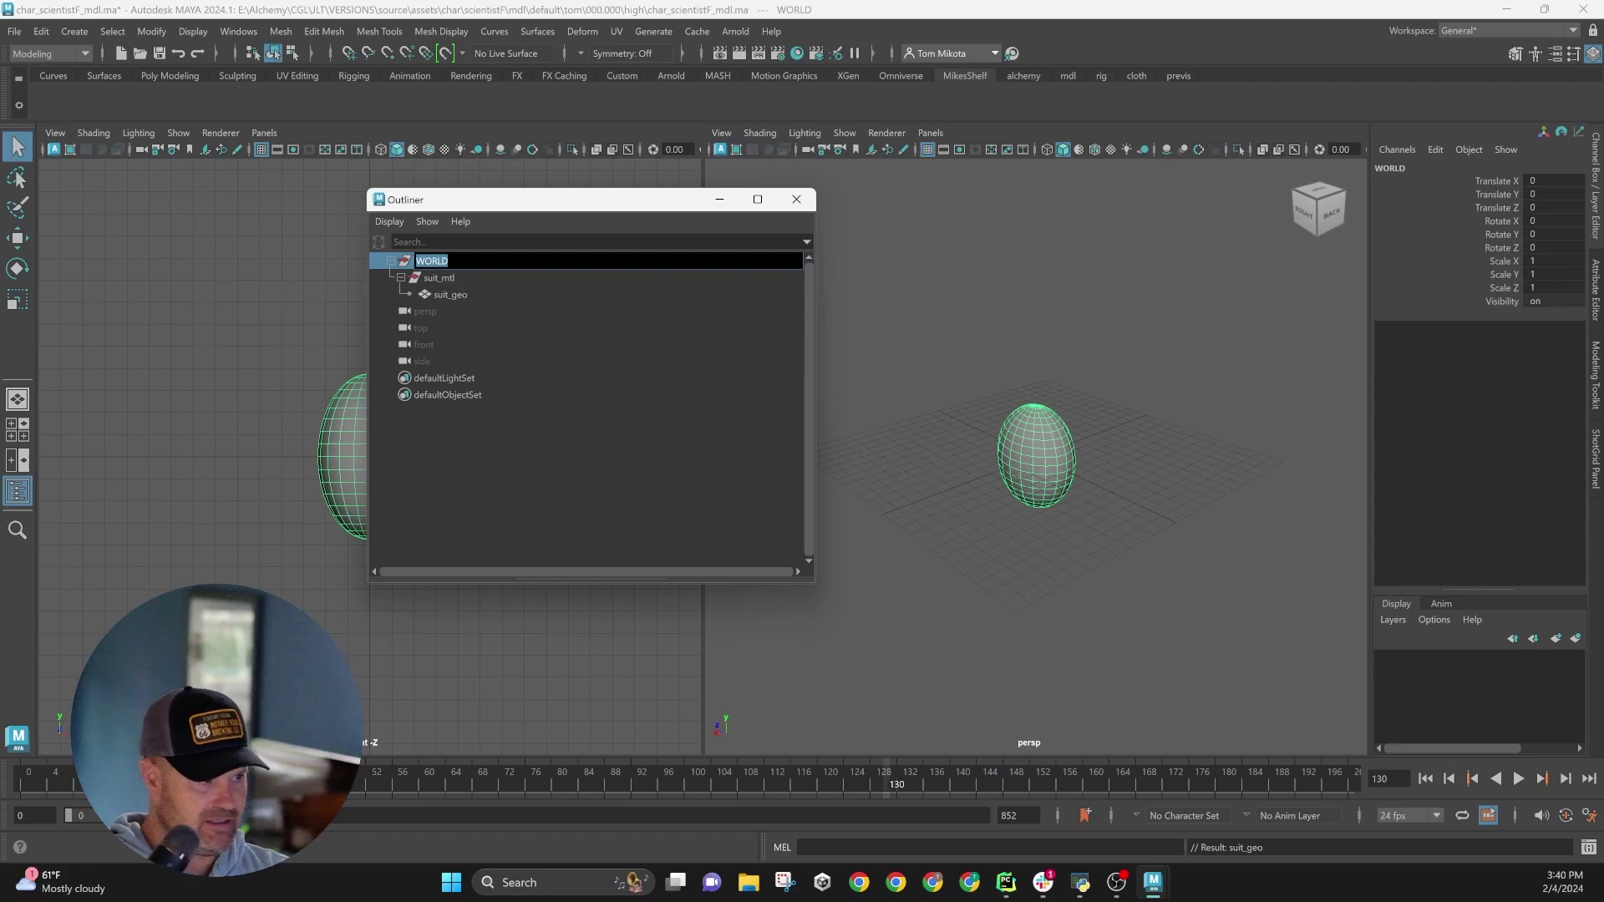
pyautogui.press('Return')
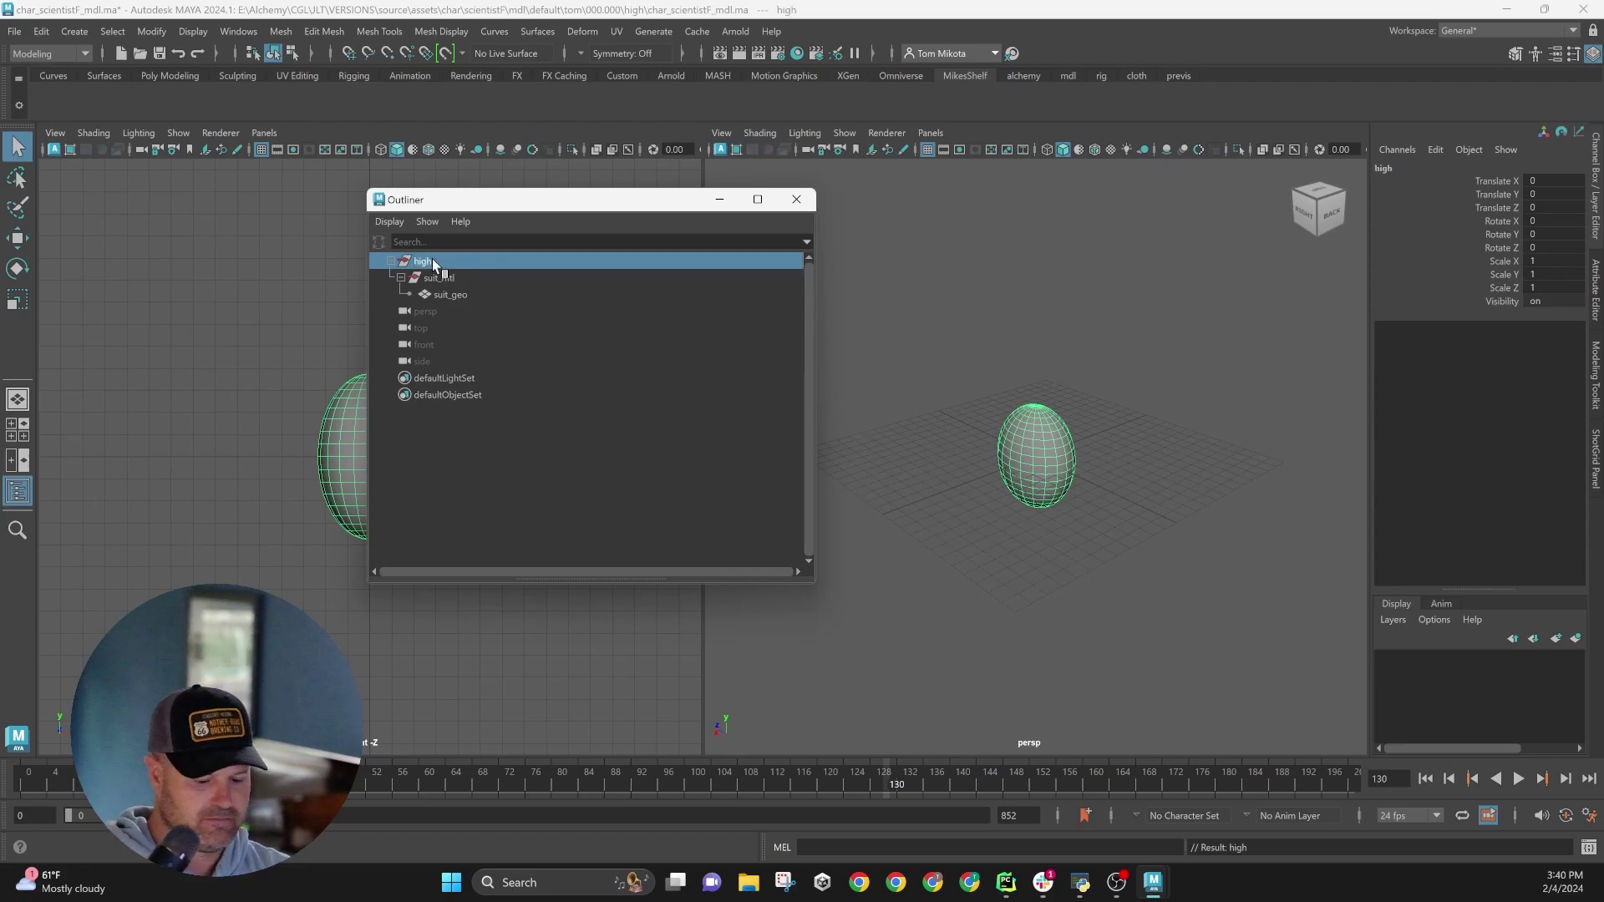
# - Group the top node, rename group1 to mdl and close the Outliner
pyautogui.hotkey('ctrl', 'g')
pyautogui.doubleClick(430, 327)
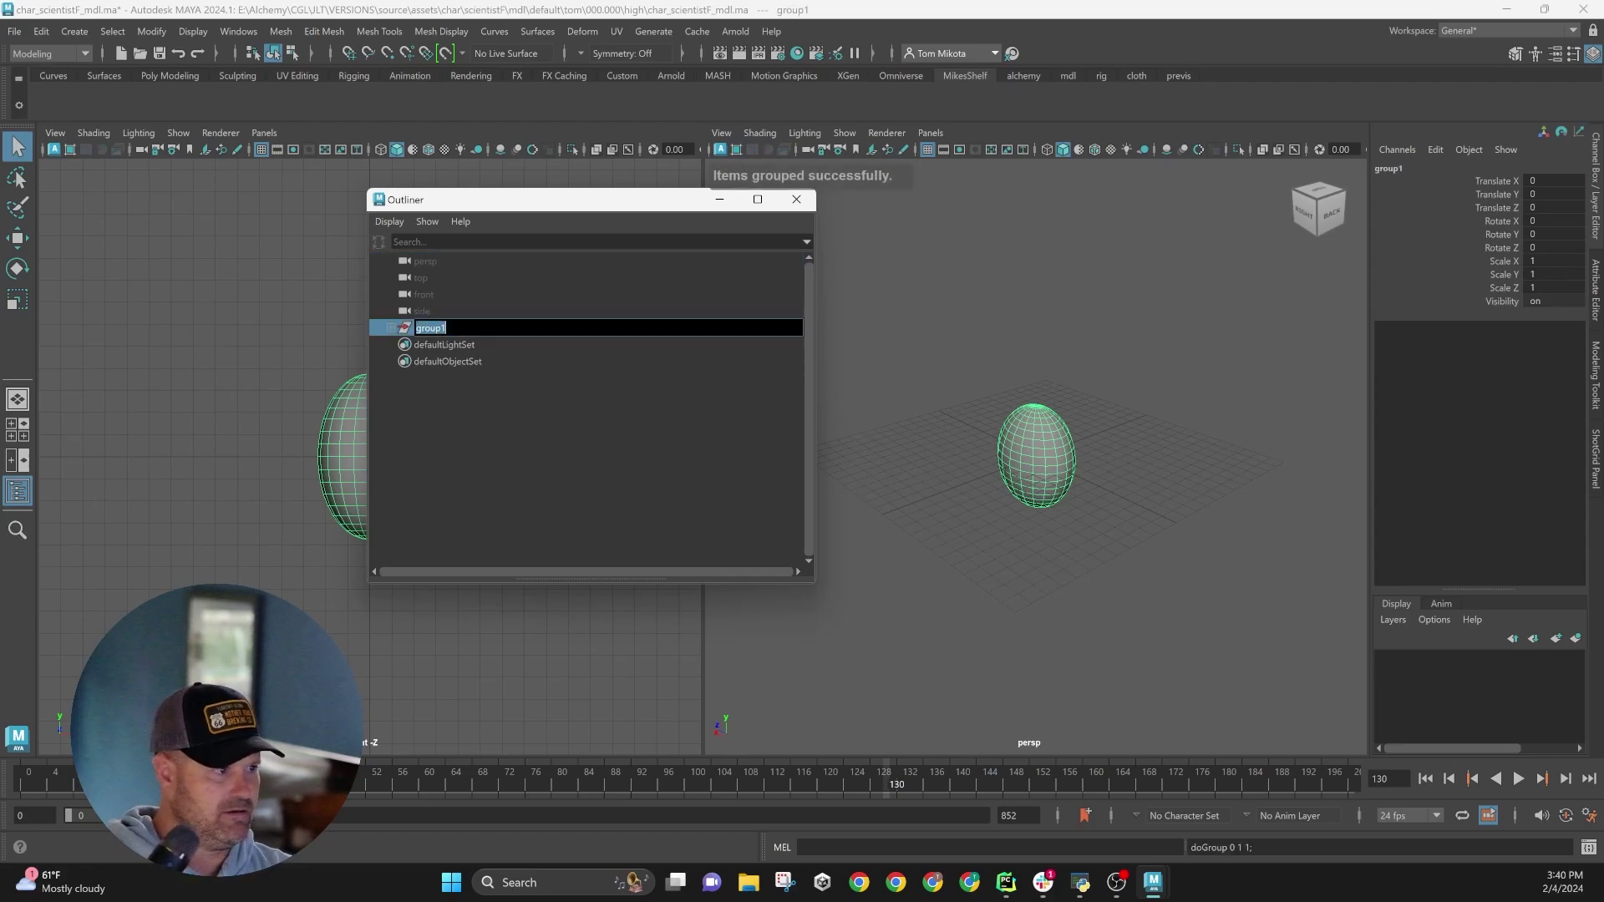
pyautogui.write('mdl')
pyautogui.press('Return')
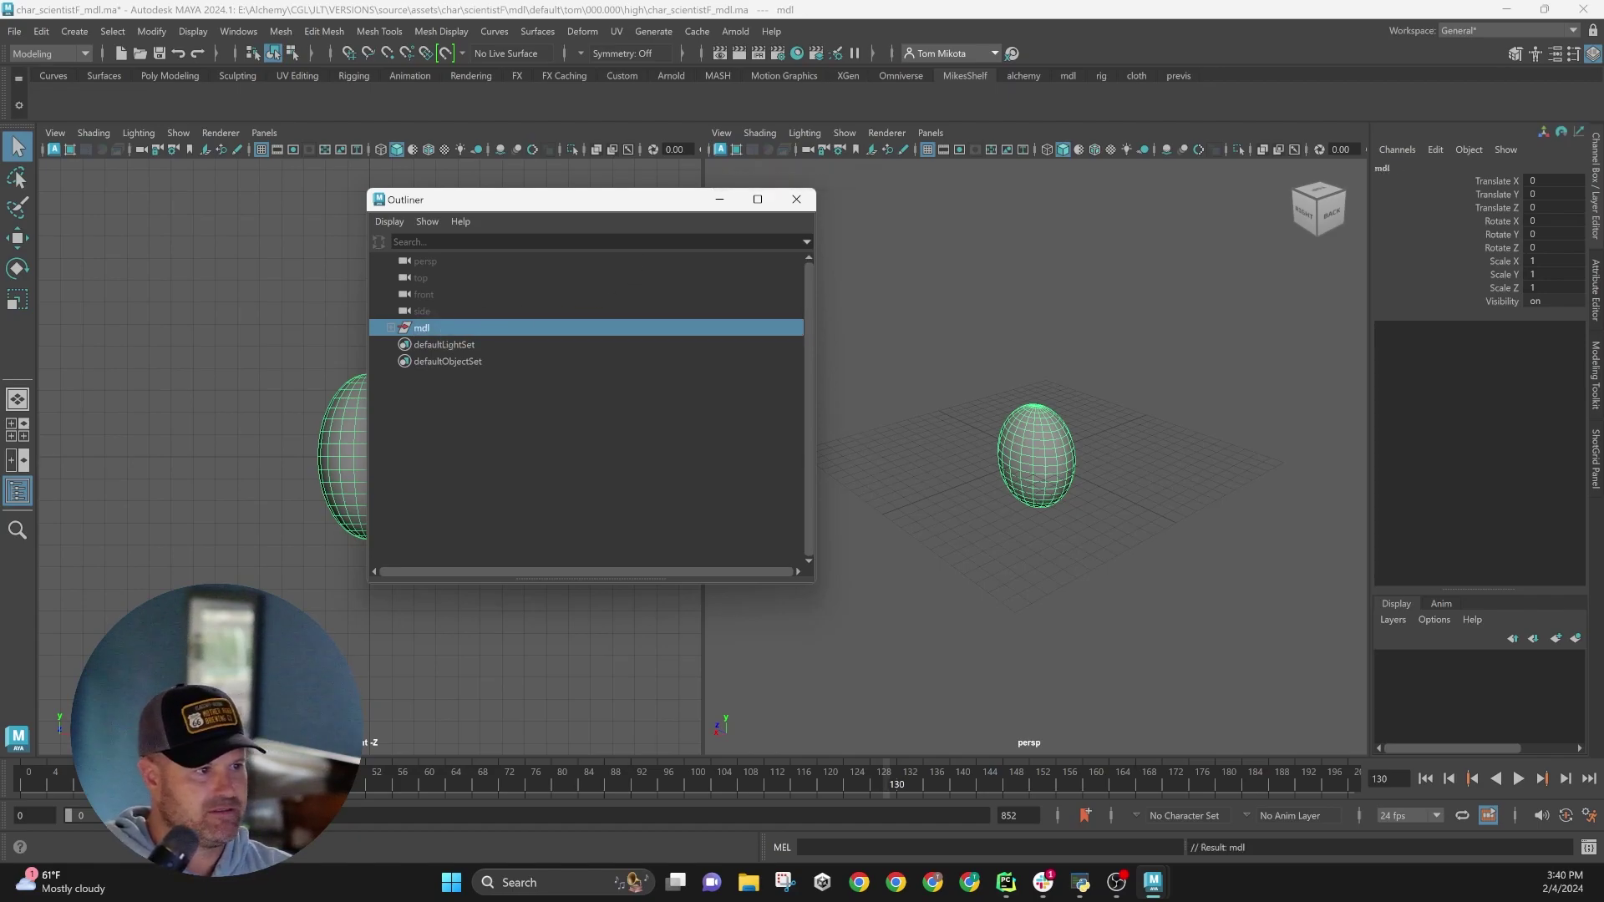
pyautogui.click(795, 200)
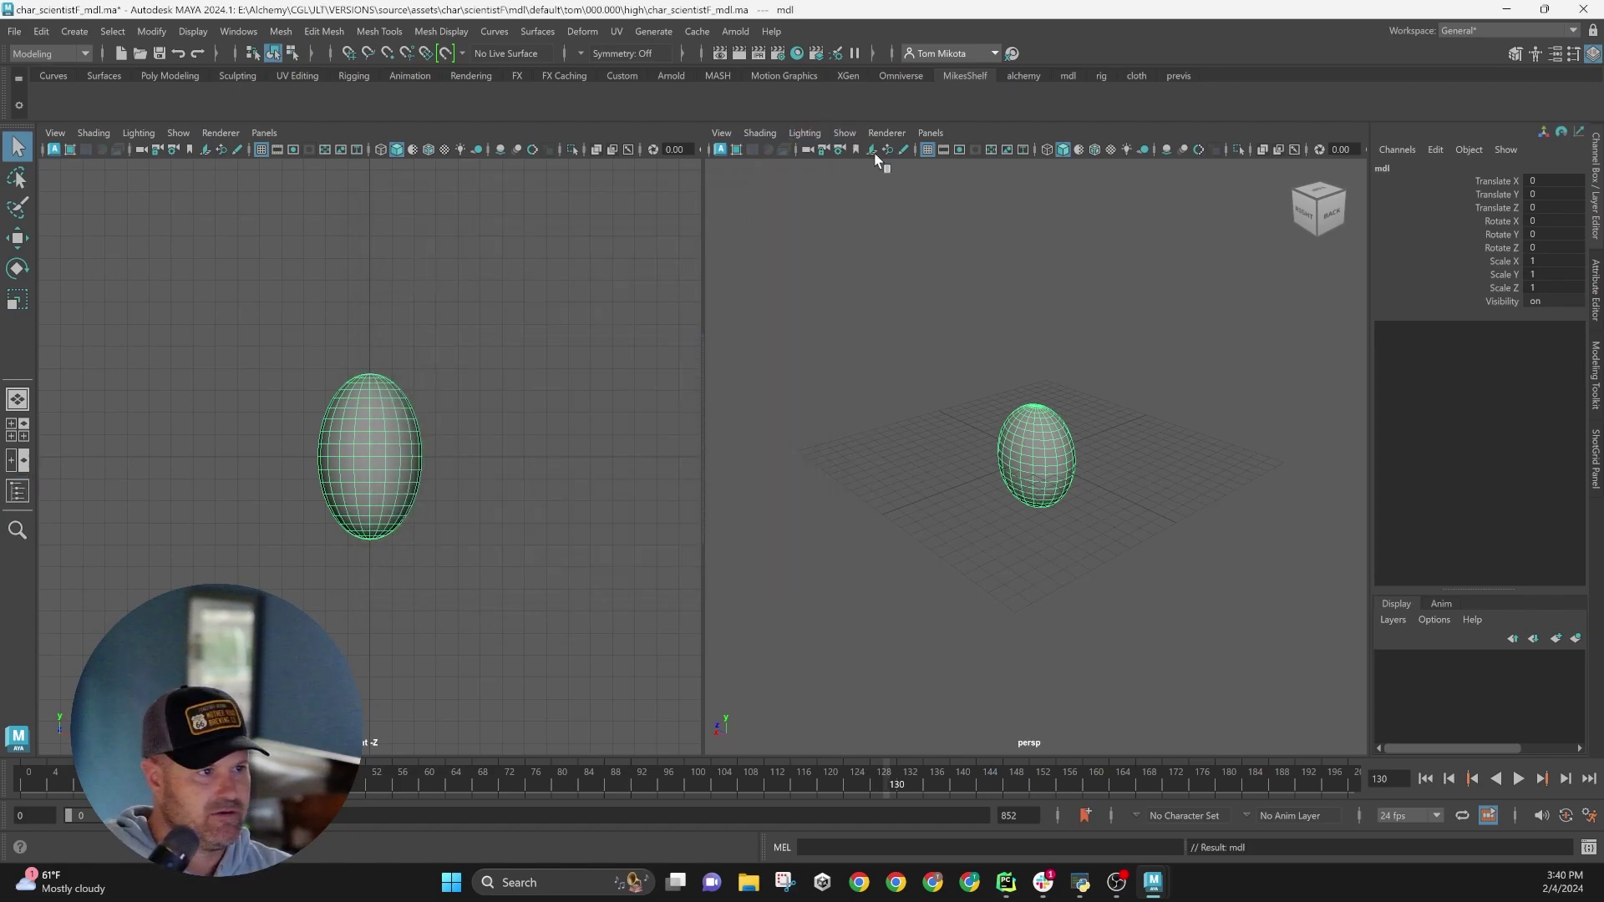
# - Select the suit_geo sphere and open its UV Editor
pyautogui.click(1057, 339)
pyautogui.click(1059, 423)
pyautogui.click(618, 33)
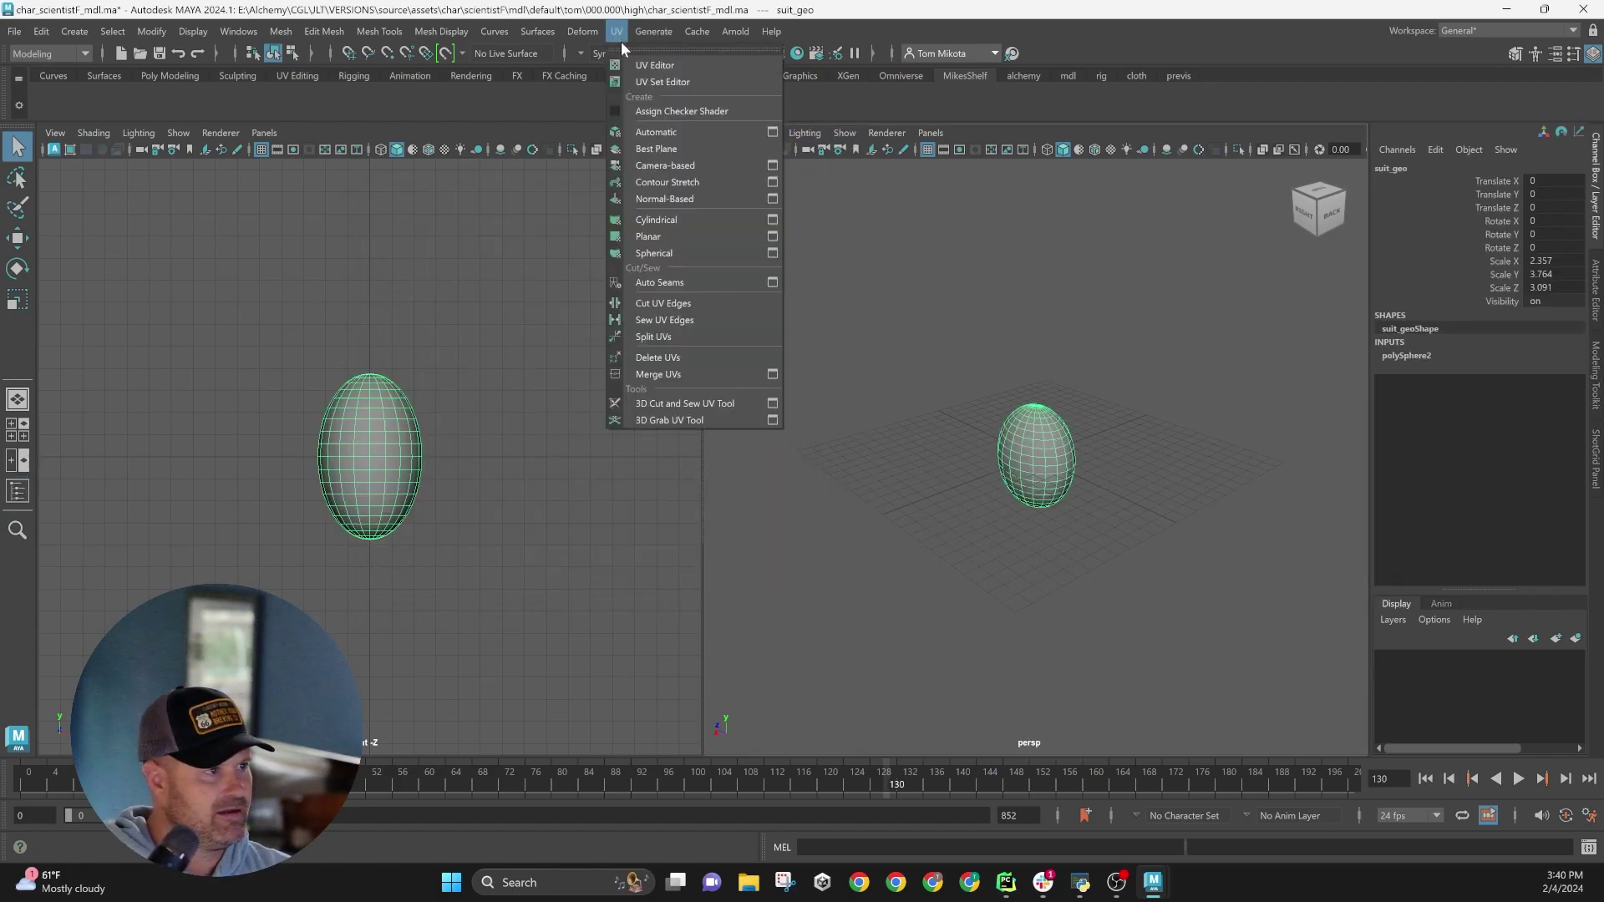
pyautogui.click(655, 65)
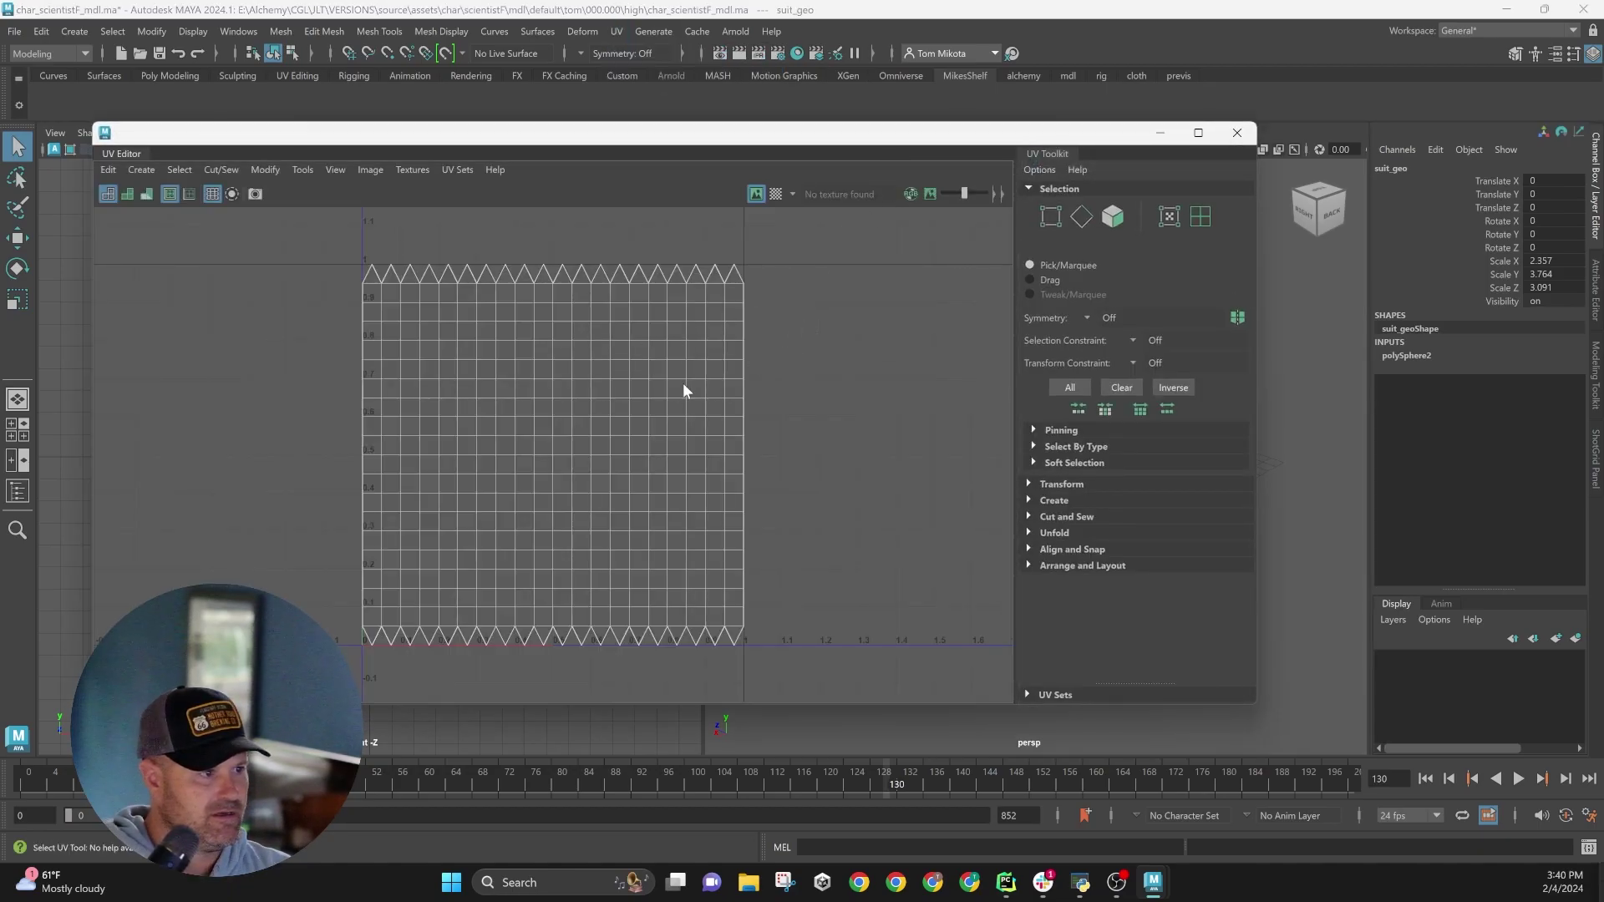
# - Scale the UV shell down into the 0–1 range, close the editor and reselect the object
pyautogui.moveTo(684, 383); pyautogui.dragTo(622, 353, button='right')
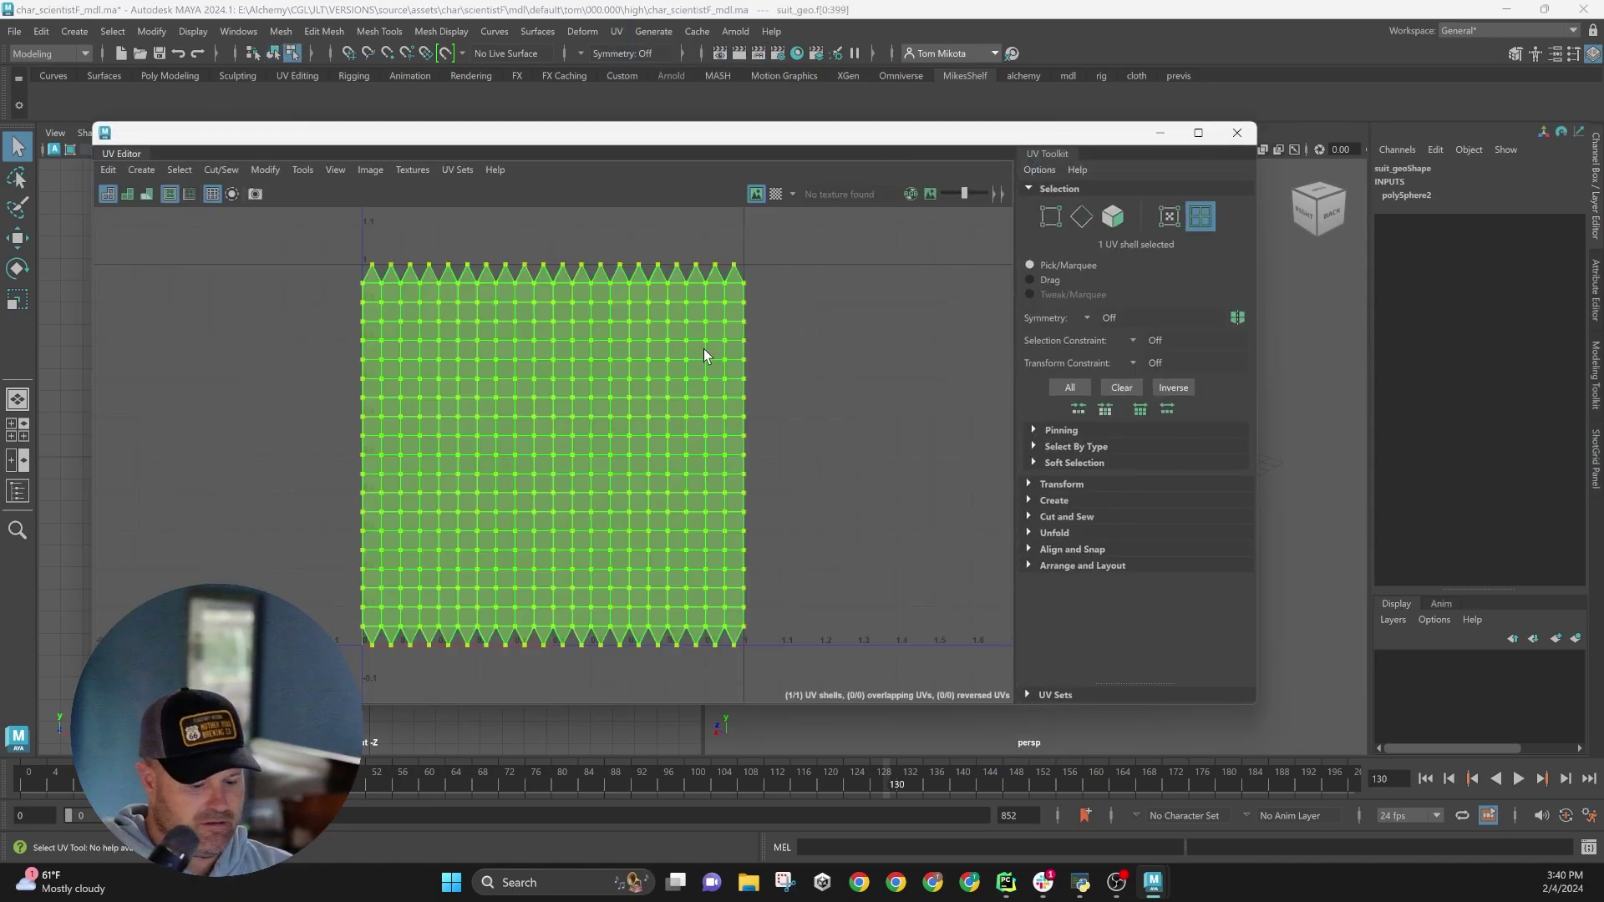
pyautogui.press('r')
pyautogui.moveTo(561, 454); pyautogui.dragTo(555, 455)
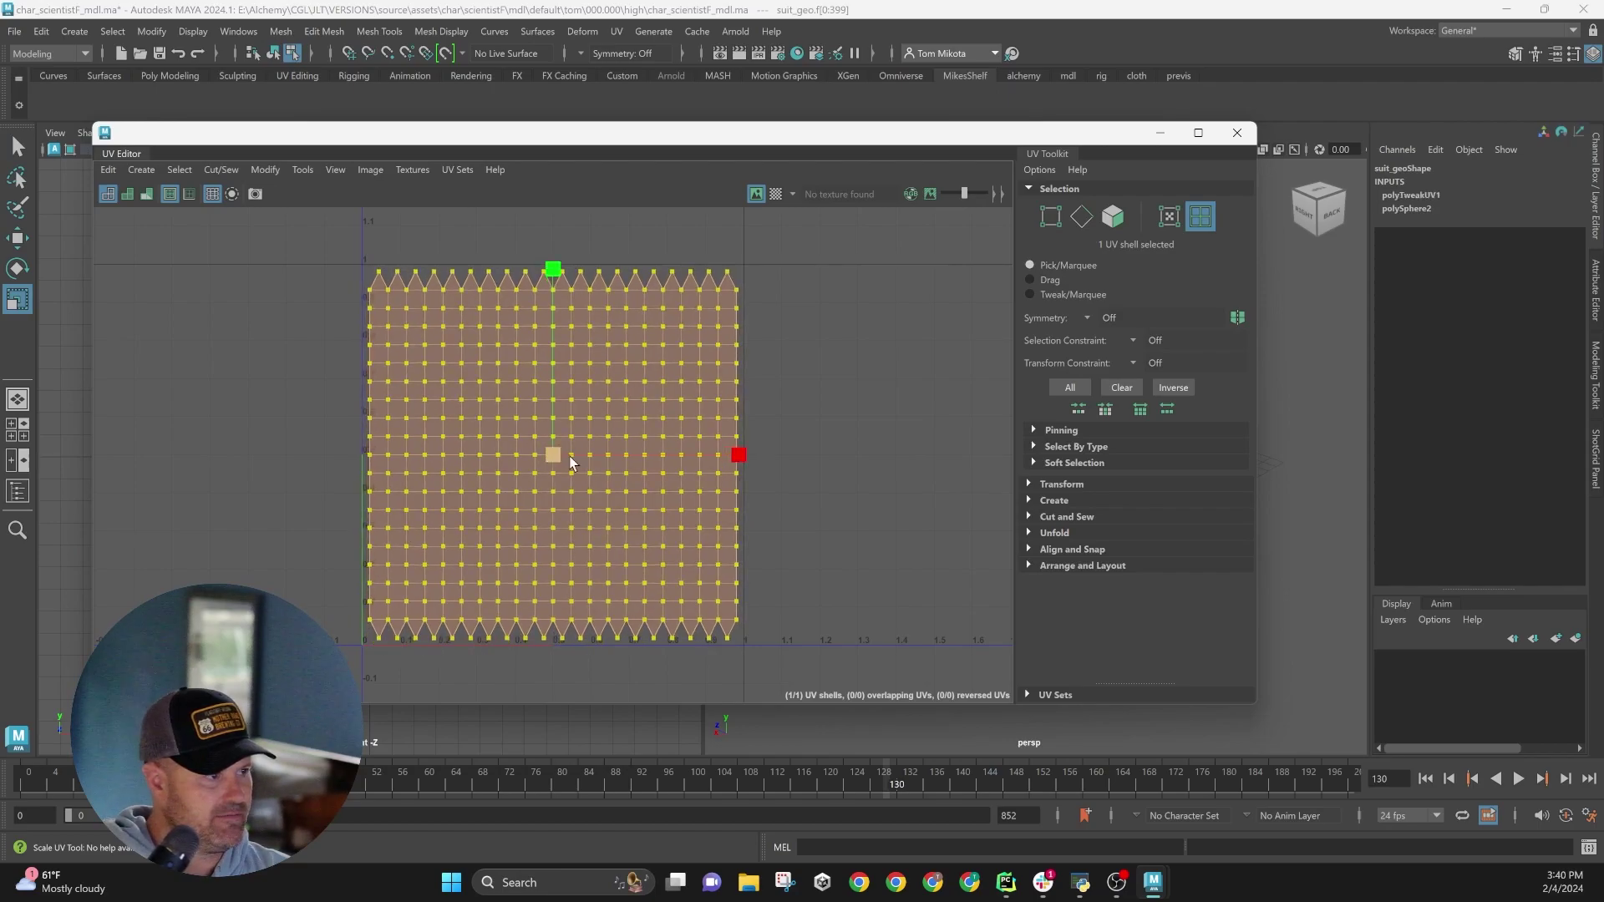
pyautogui.click(817, 395)
pyautogui.click(1237, 133)
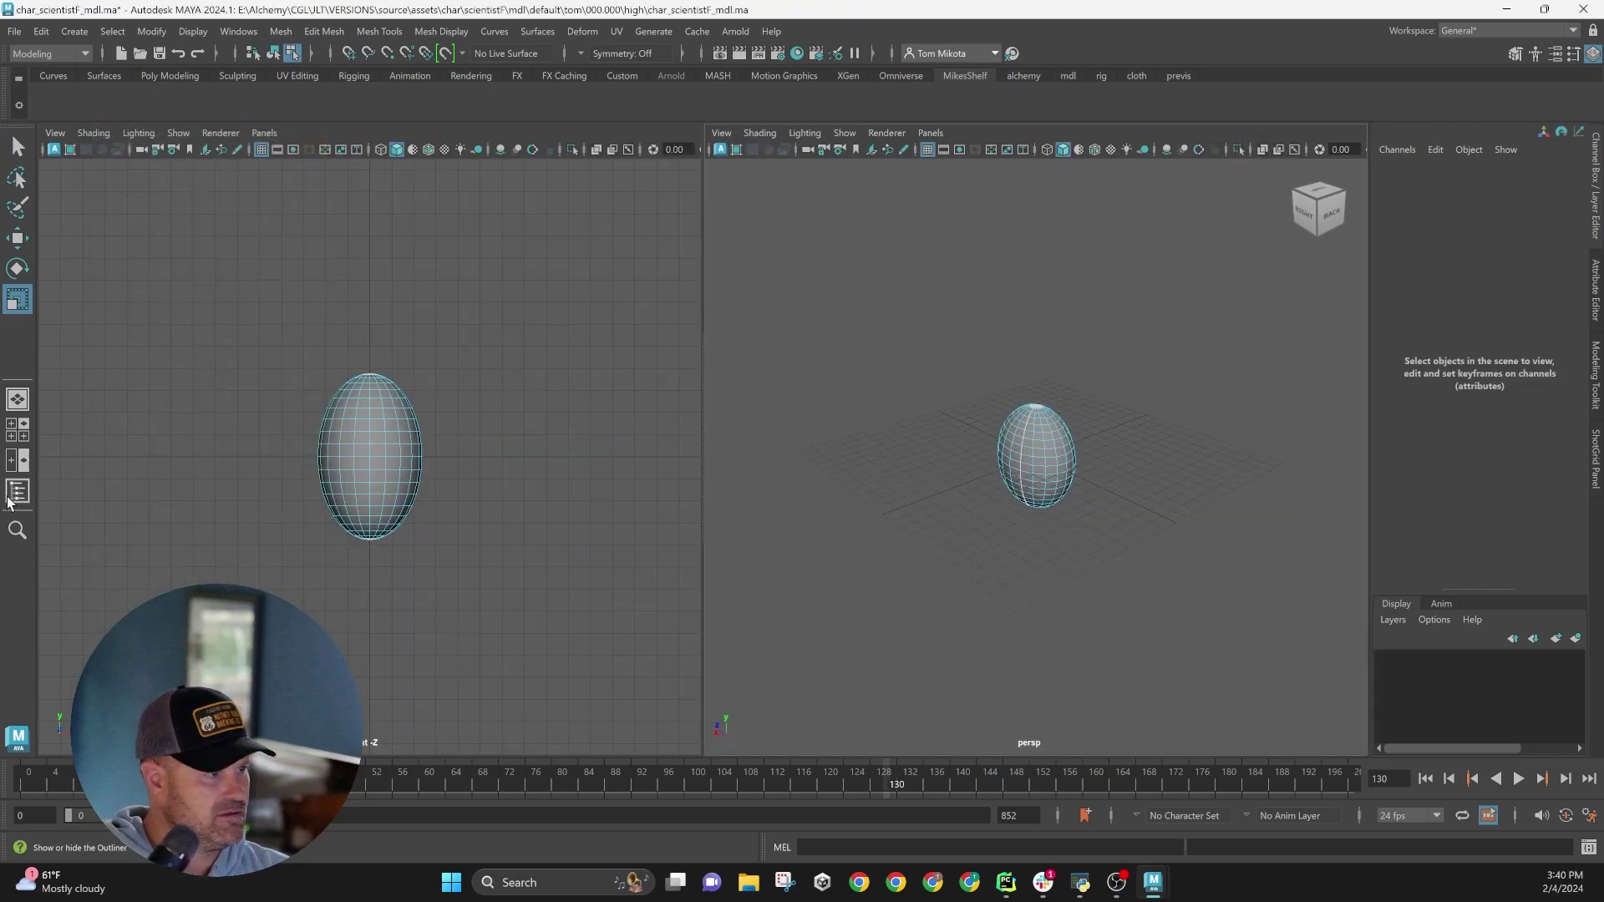
pyautogui.press('F8')
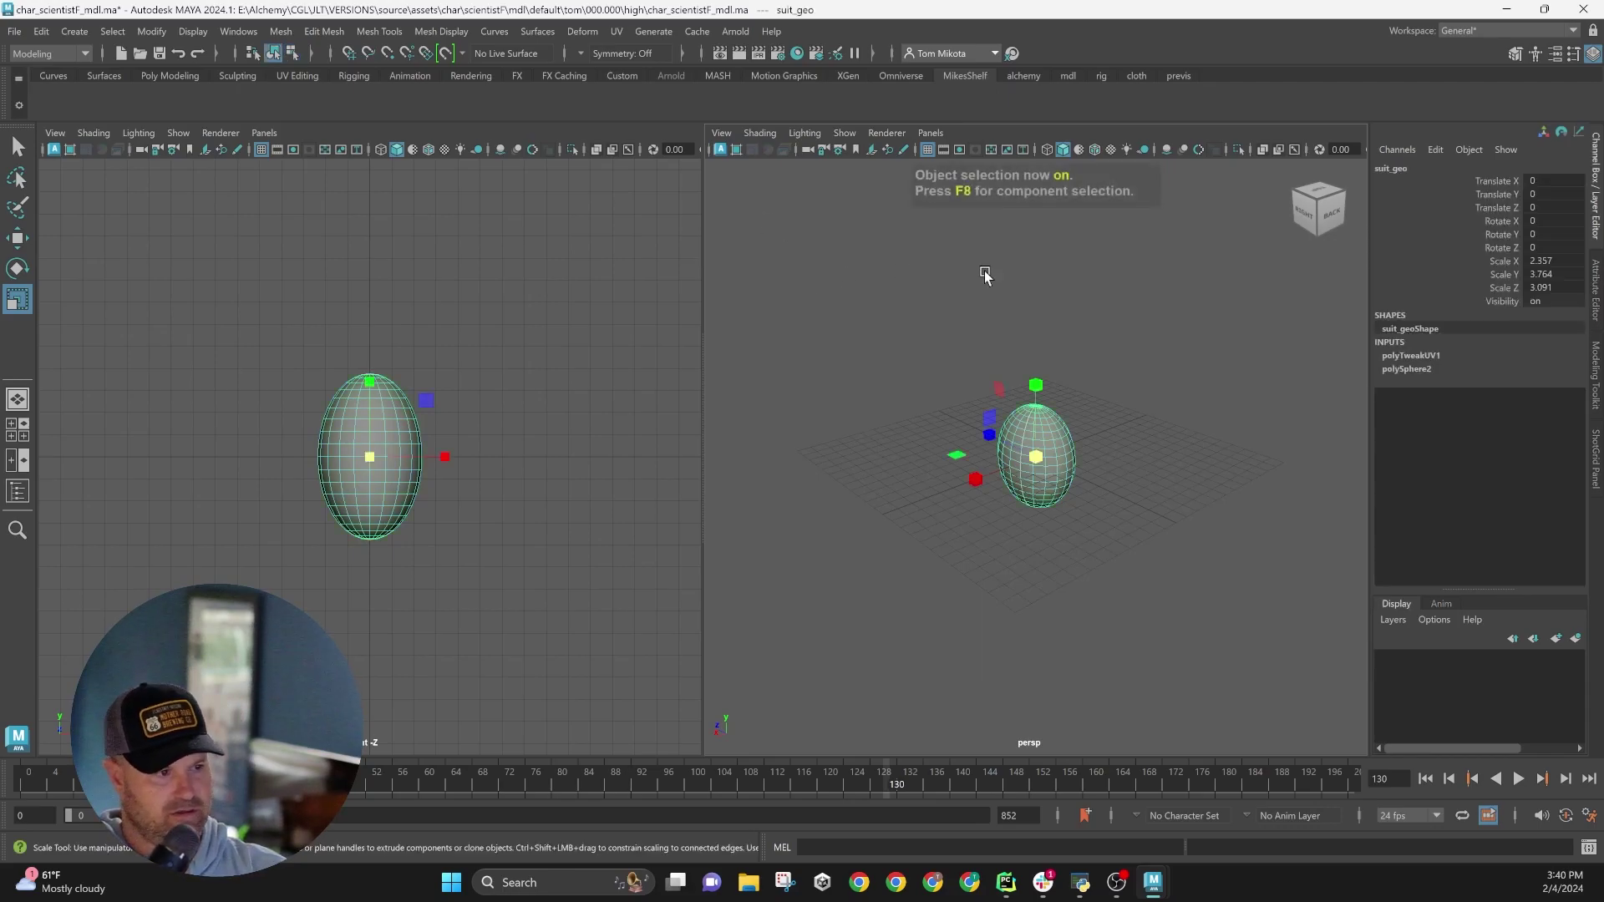
pyautogui.click(1023, 76)
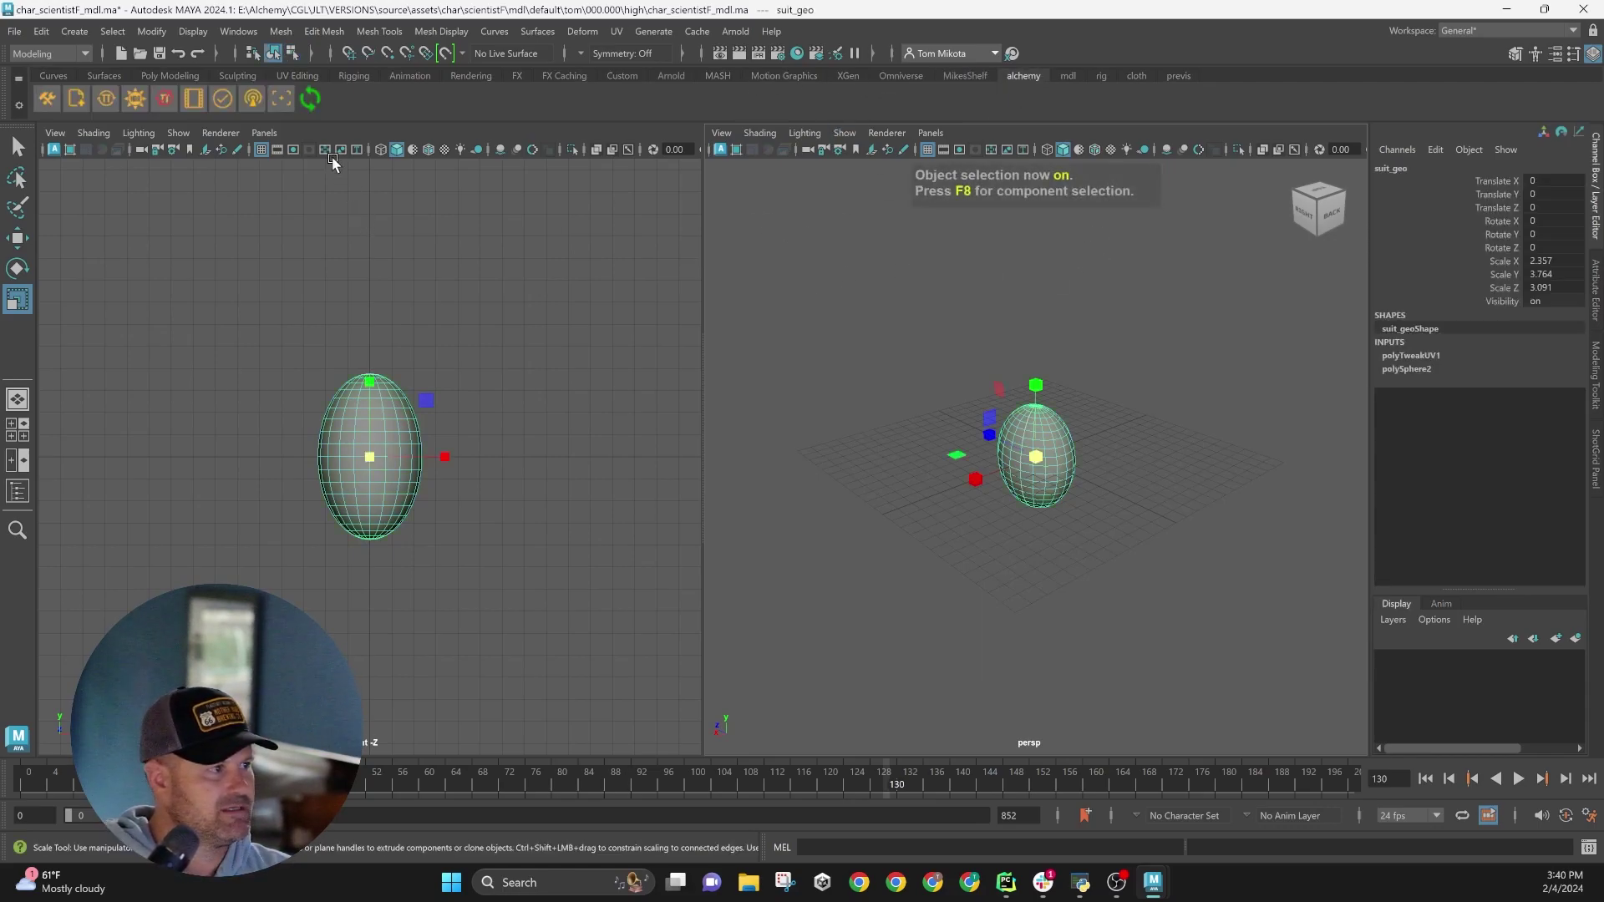
# - Run all Mdl publish checks, publish scientistF as 'first pass', and save the file
pyautogui.click(259, 99)
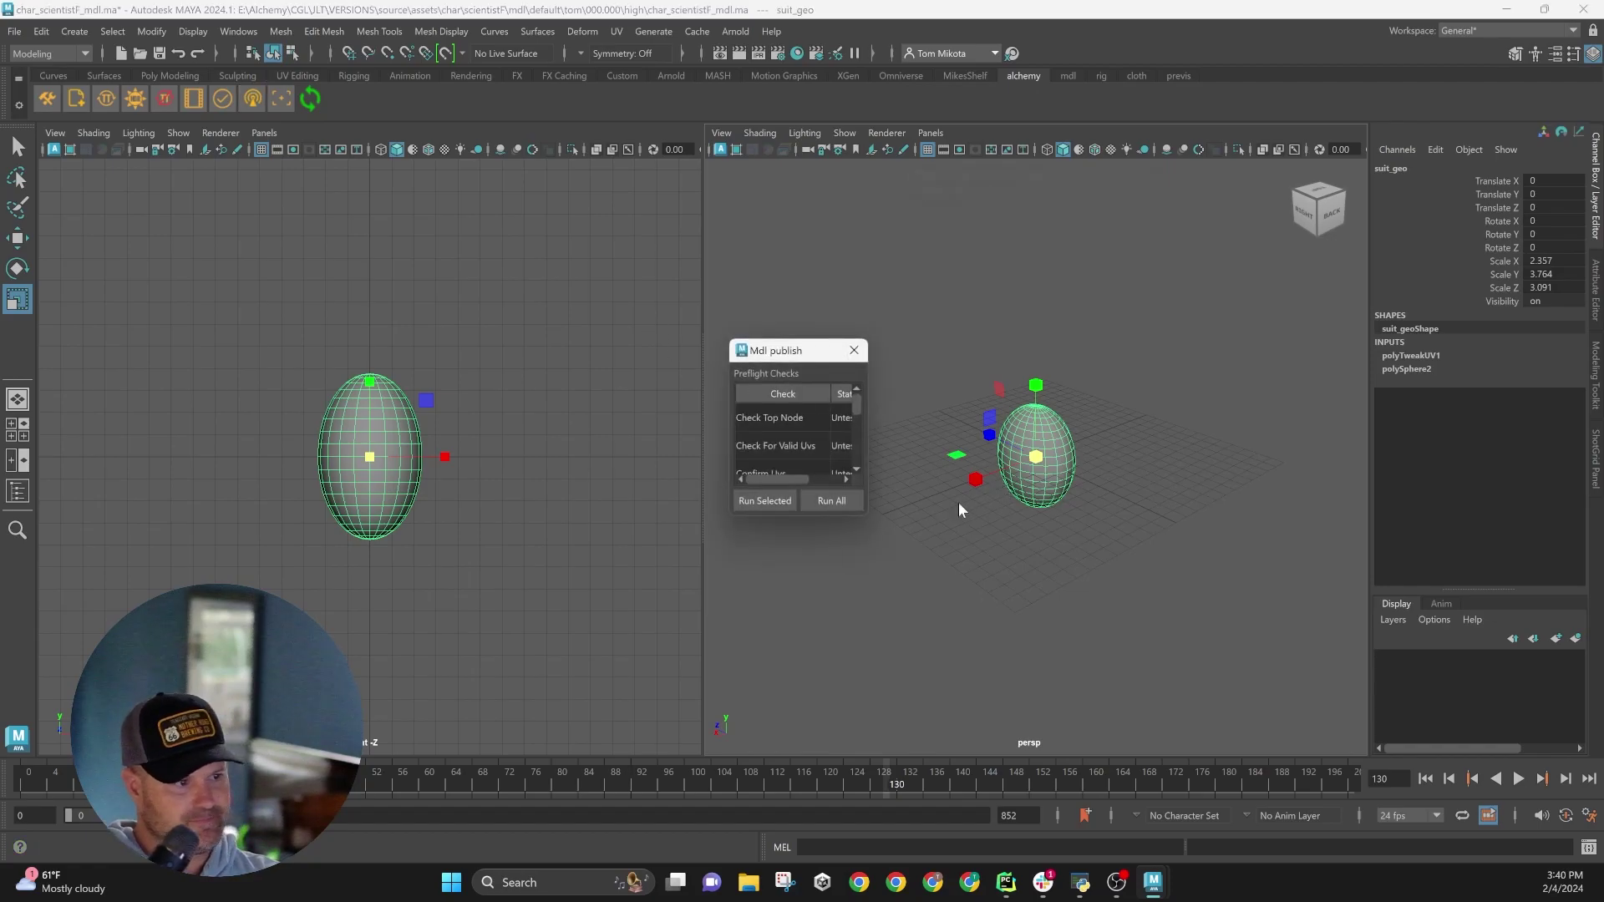
pyautogui.click(832, 500)
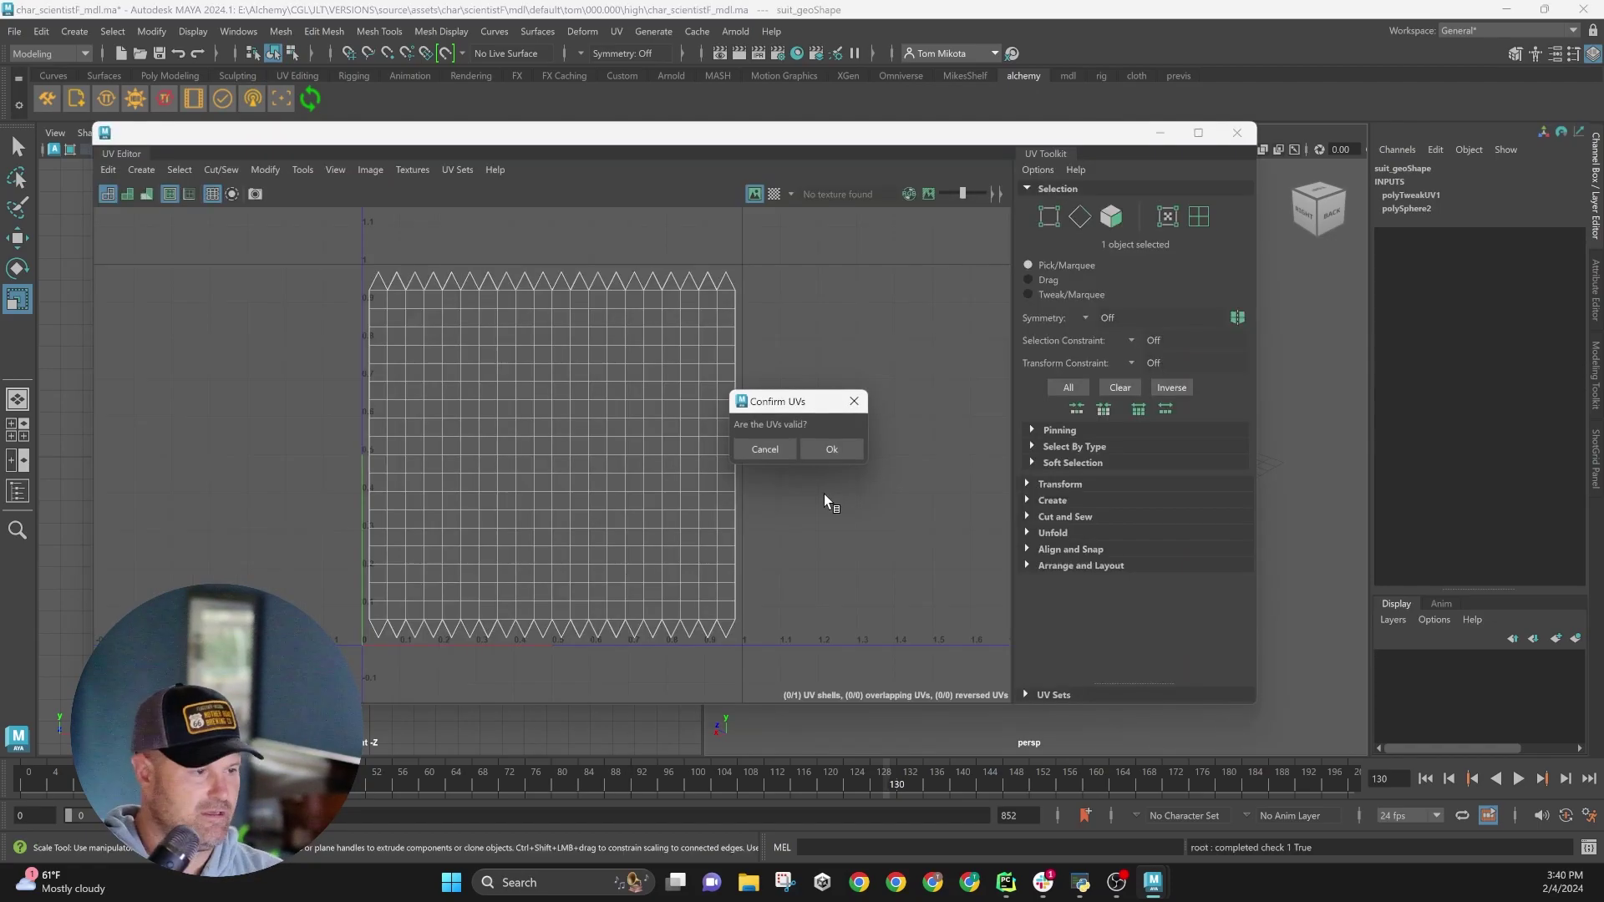
pyautogui.click(820, 448)
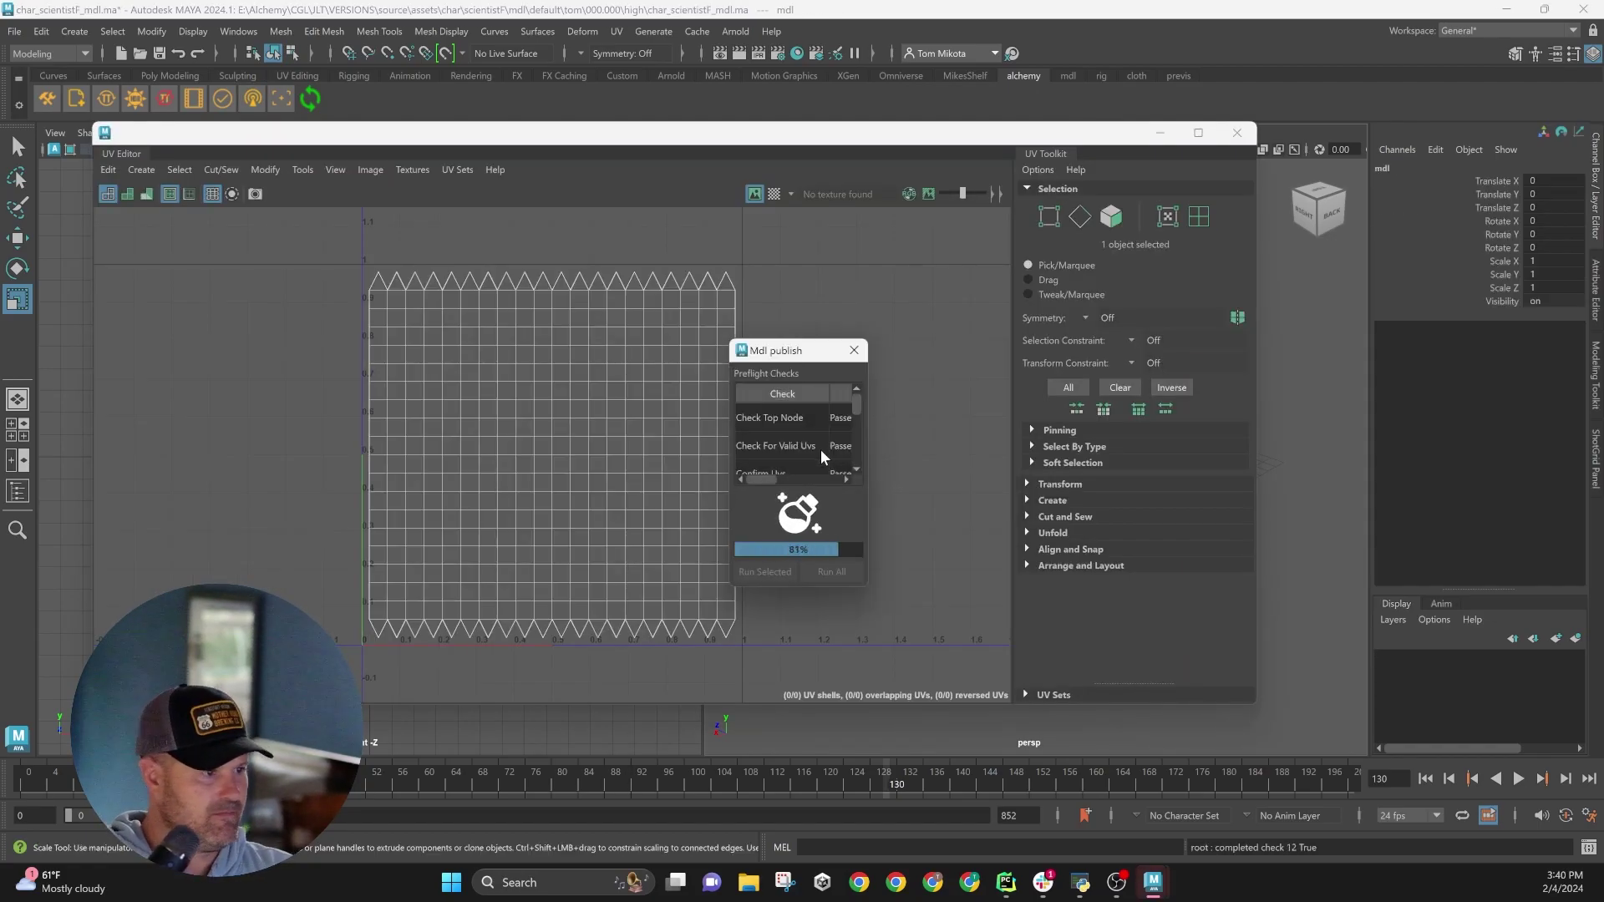
pyautogui.write('first pass')
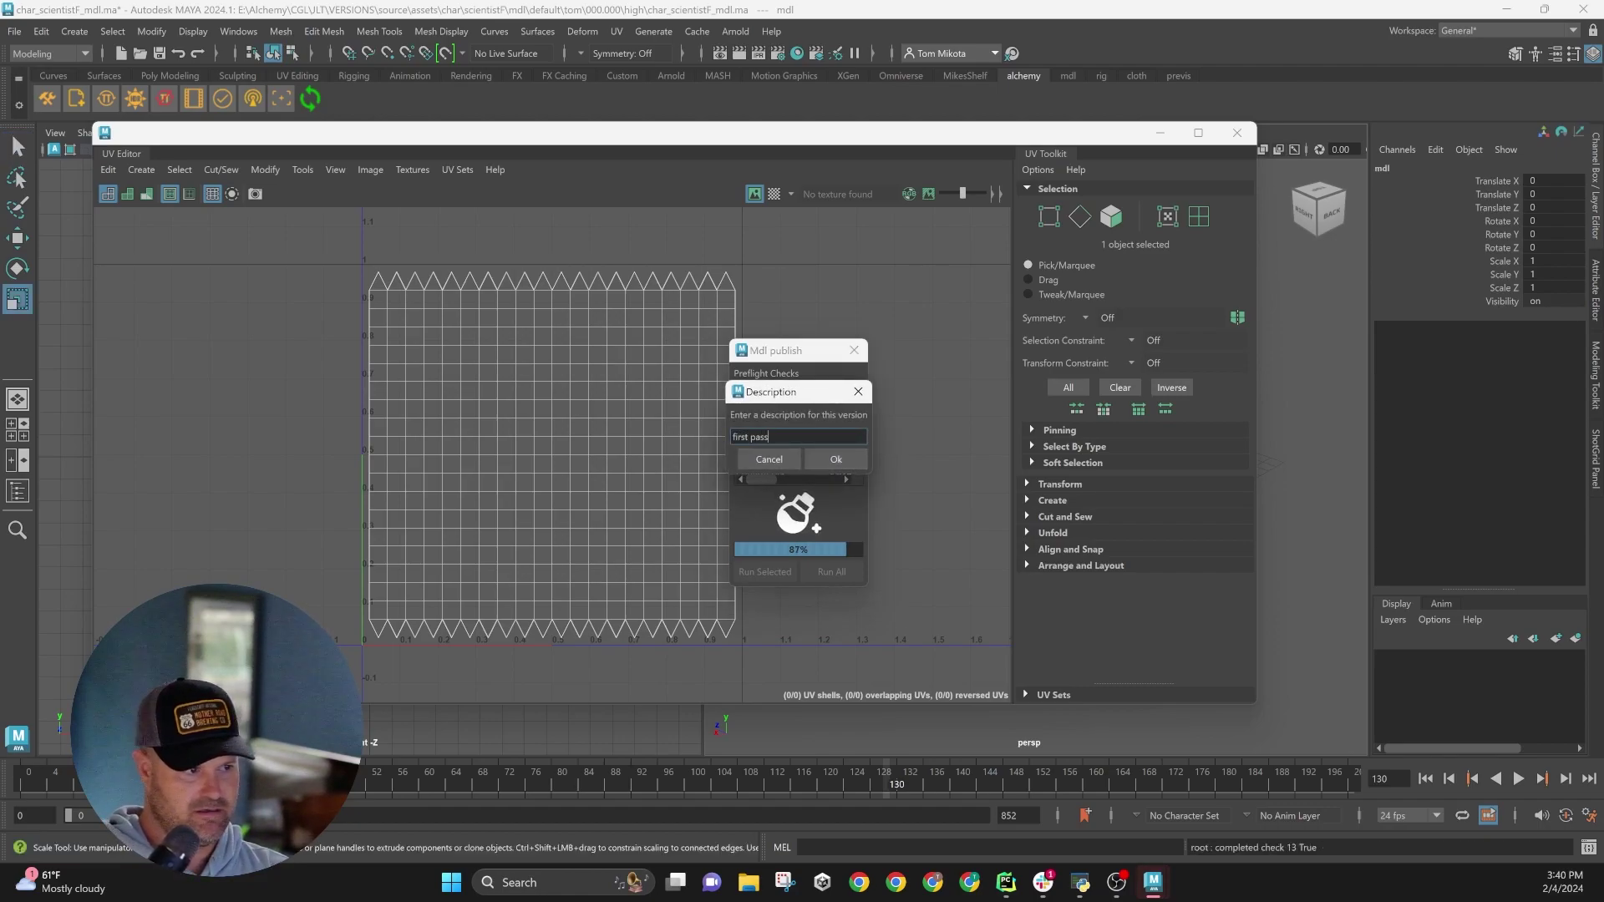
pyautogui.click(834, 459)
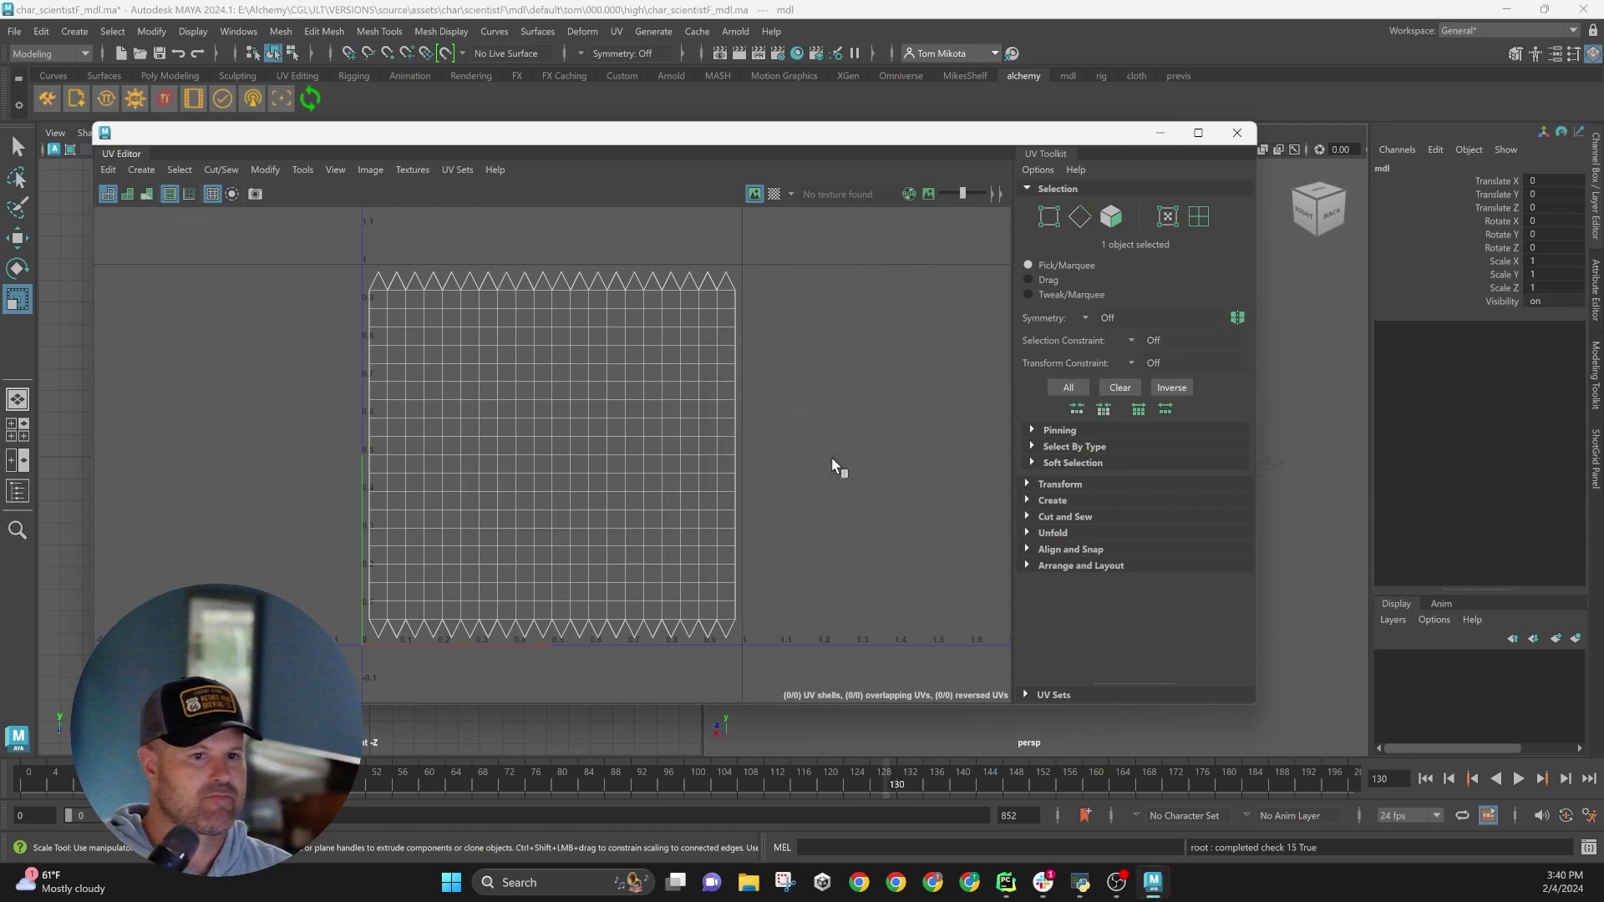
pyautogui.click(1237, 132)
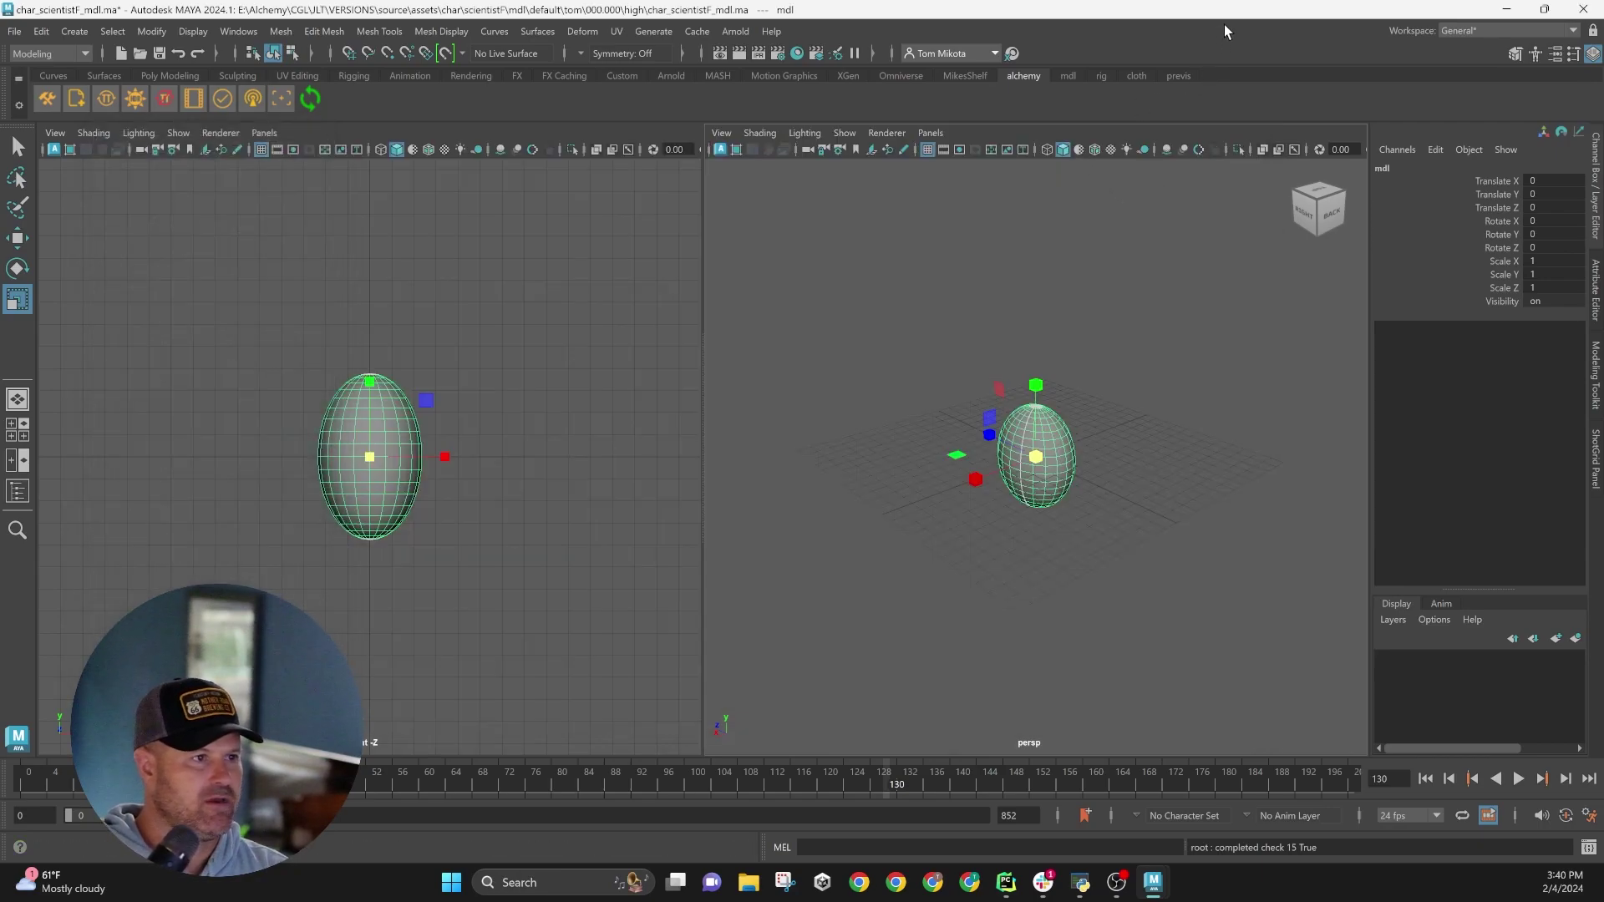
pyautogui.hotkey('ctrl', 's')
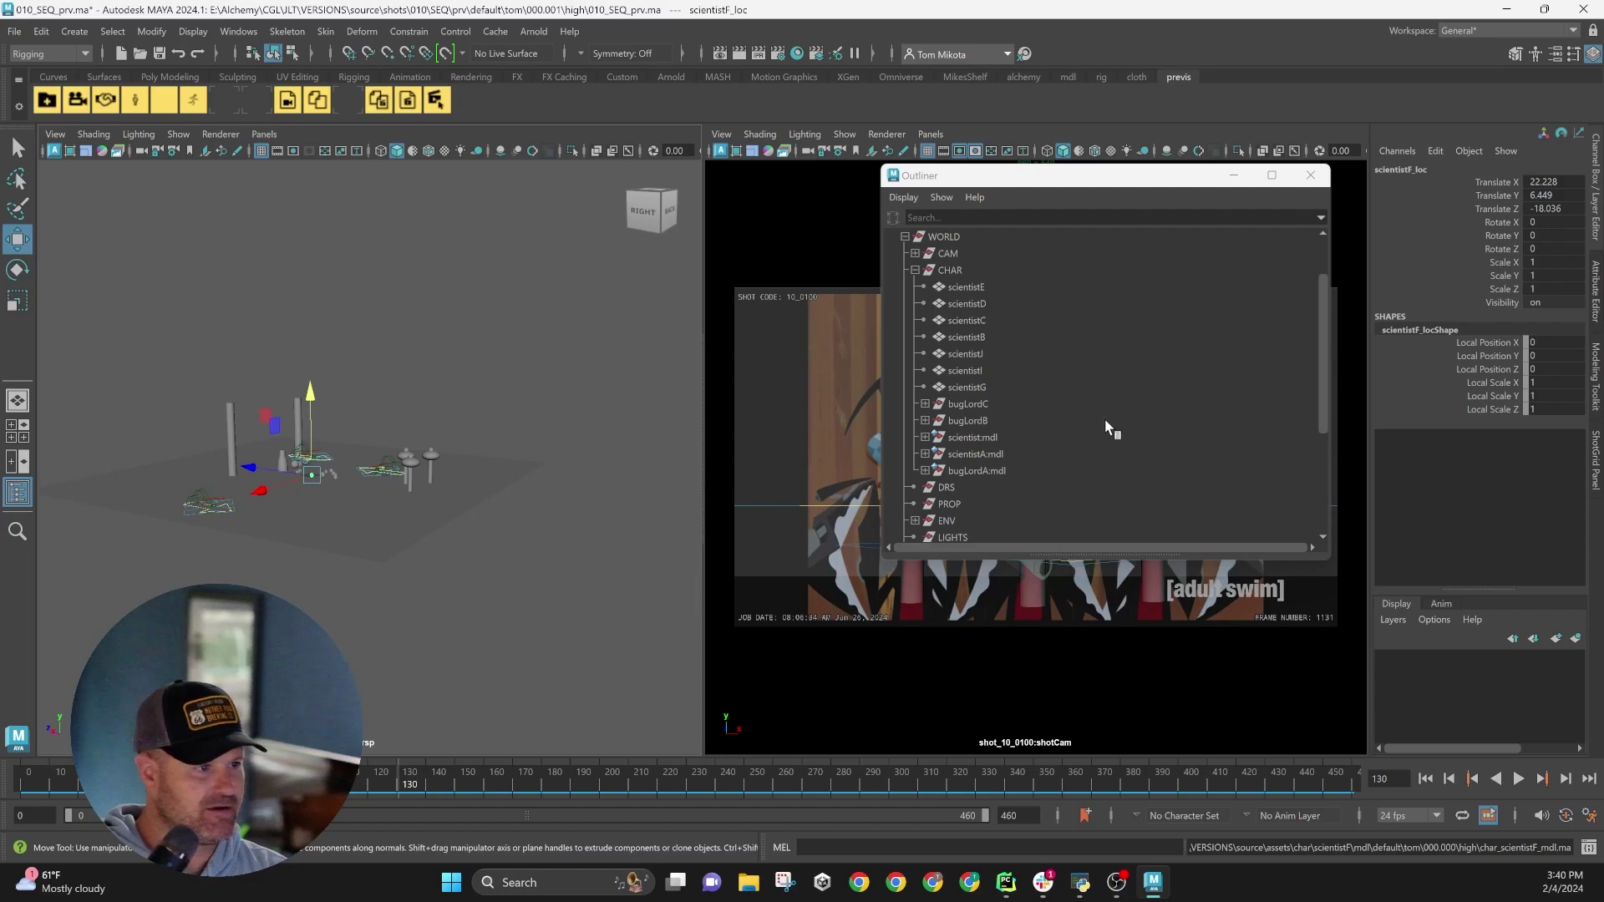
# - Find scientistF_loc in the Outliner, check its contents, and show its full attributes
pyautogui.scroll(-4, 1182, 428)
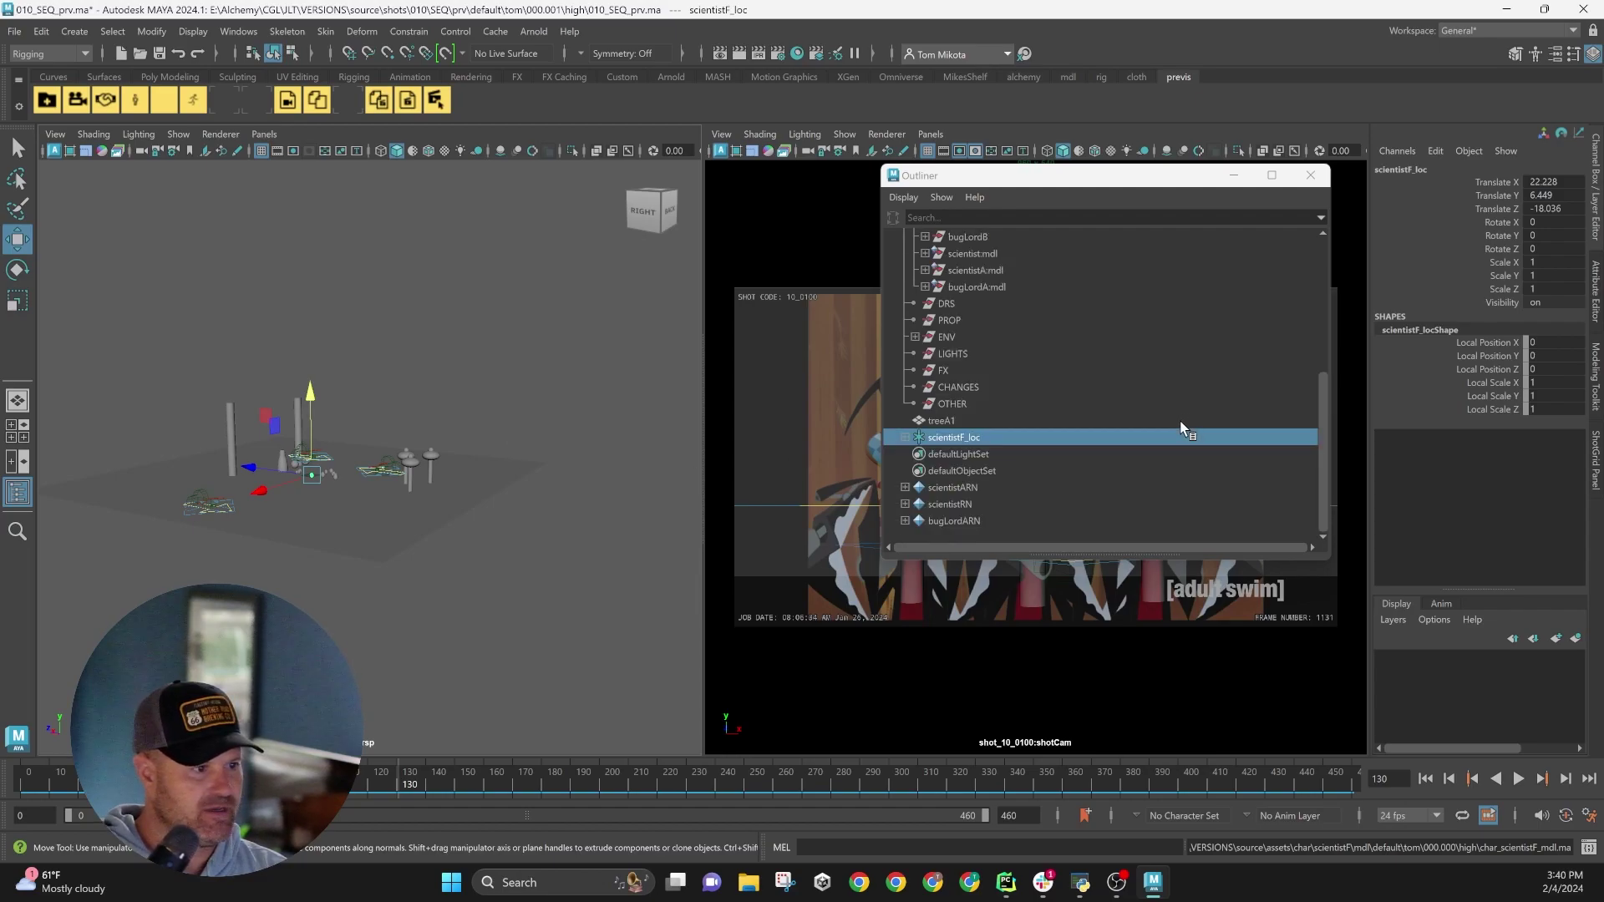
pyautogui.click(905, 438)
pyautogui.click(905, 437)
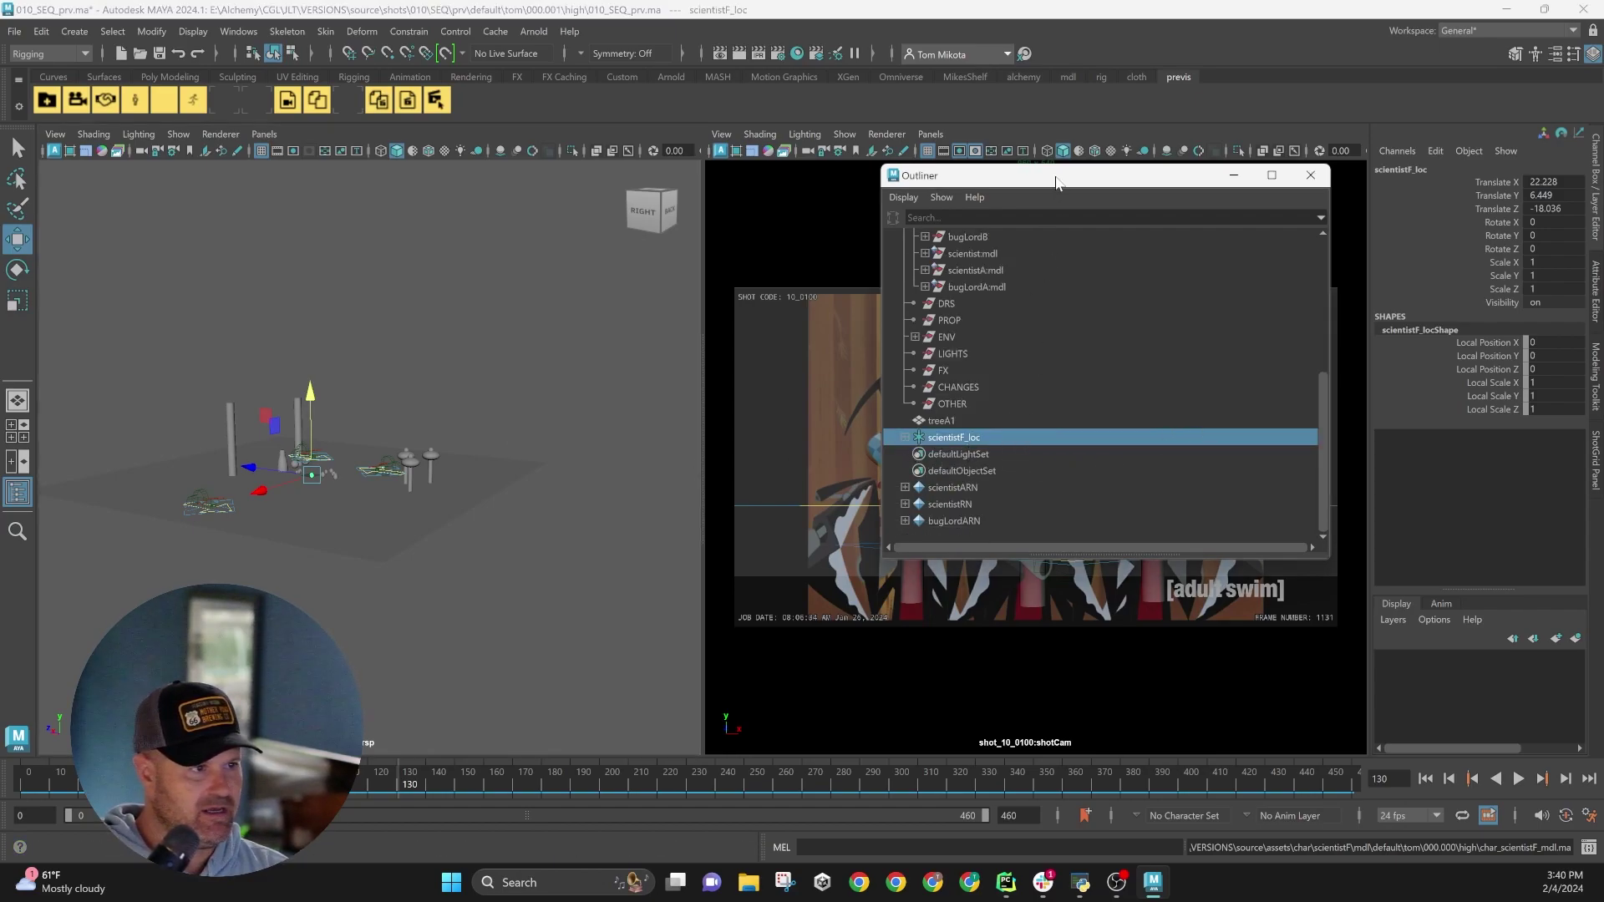
pyautogui.moveTo(1048, 182); pyautogui.dragTo(829, 311)
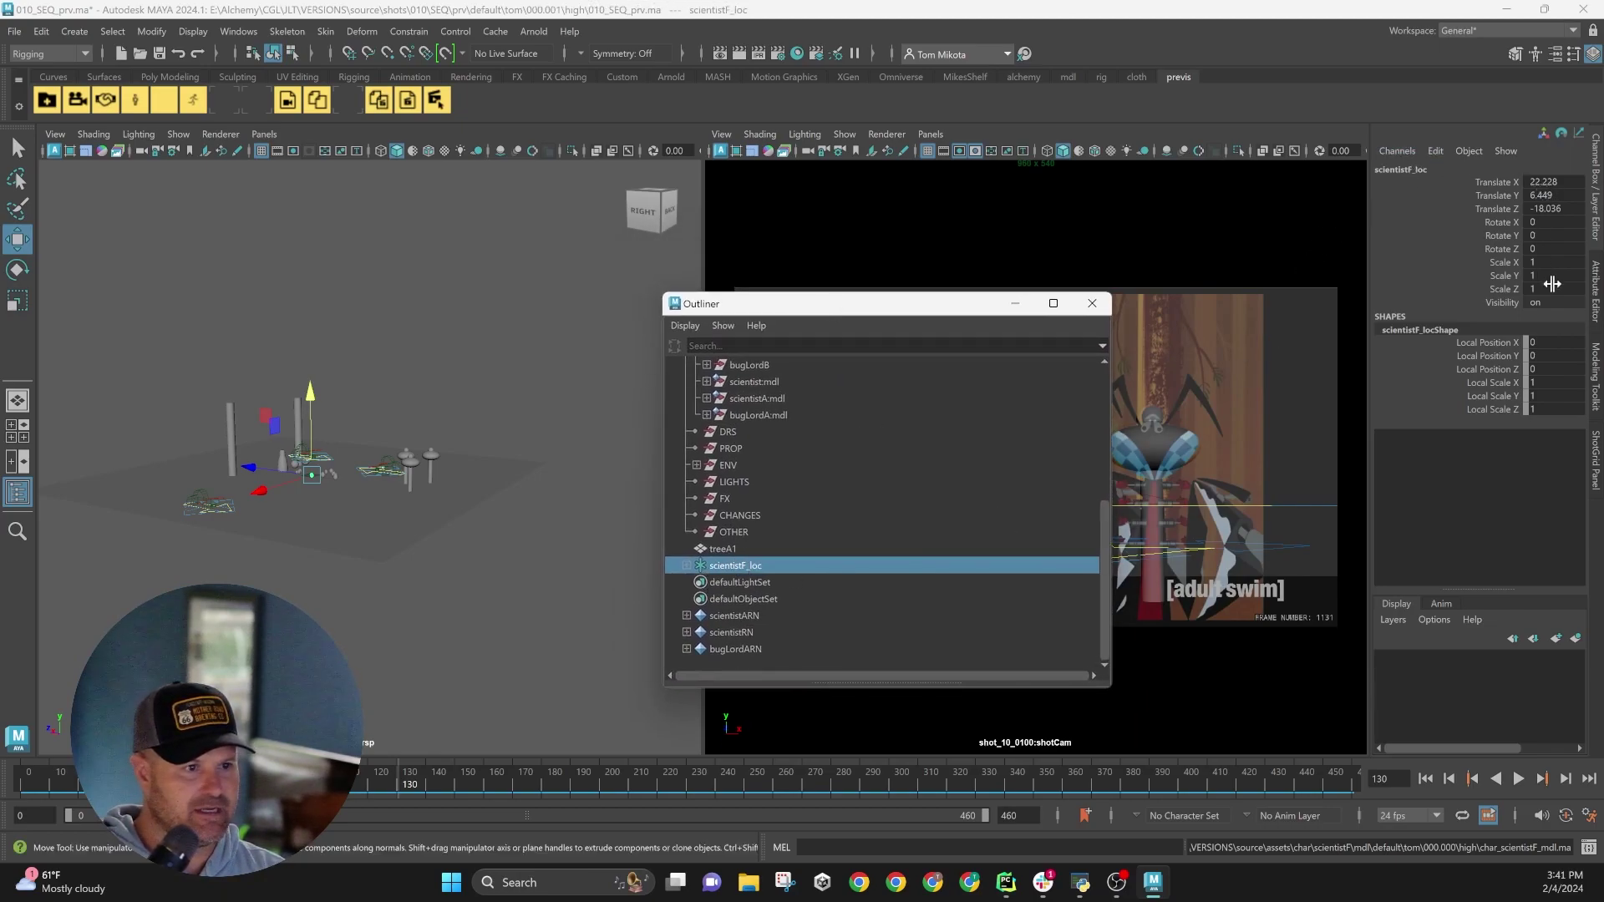
pyautogui.click(1596, 289)
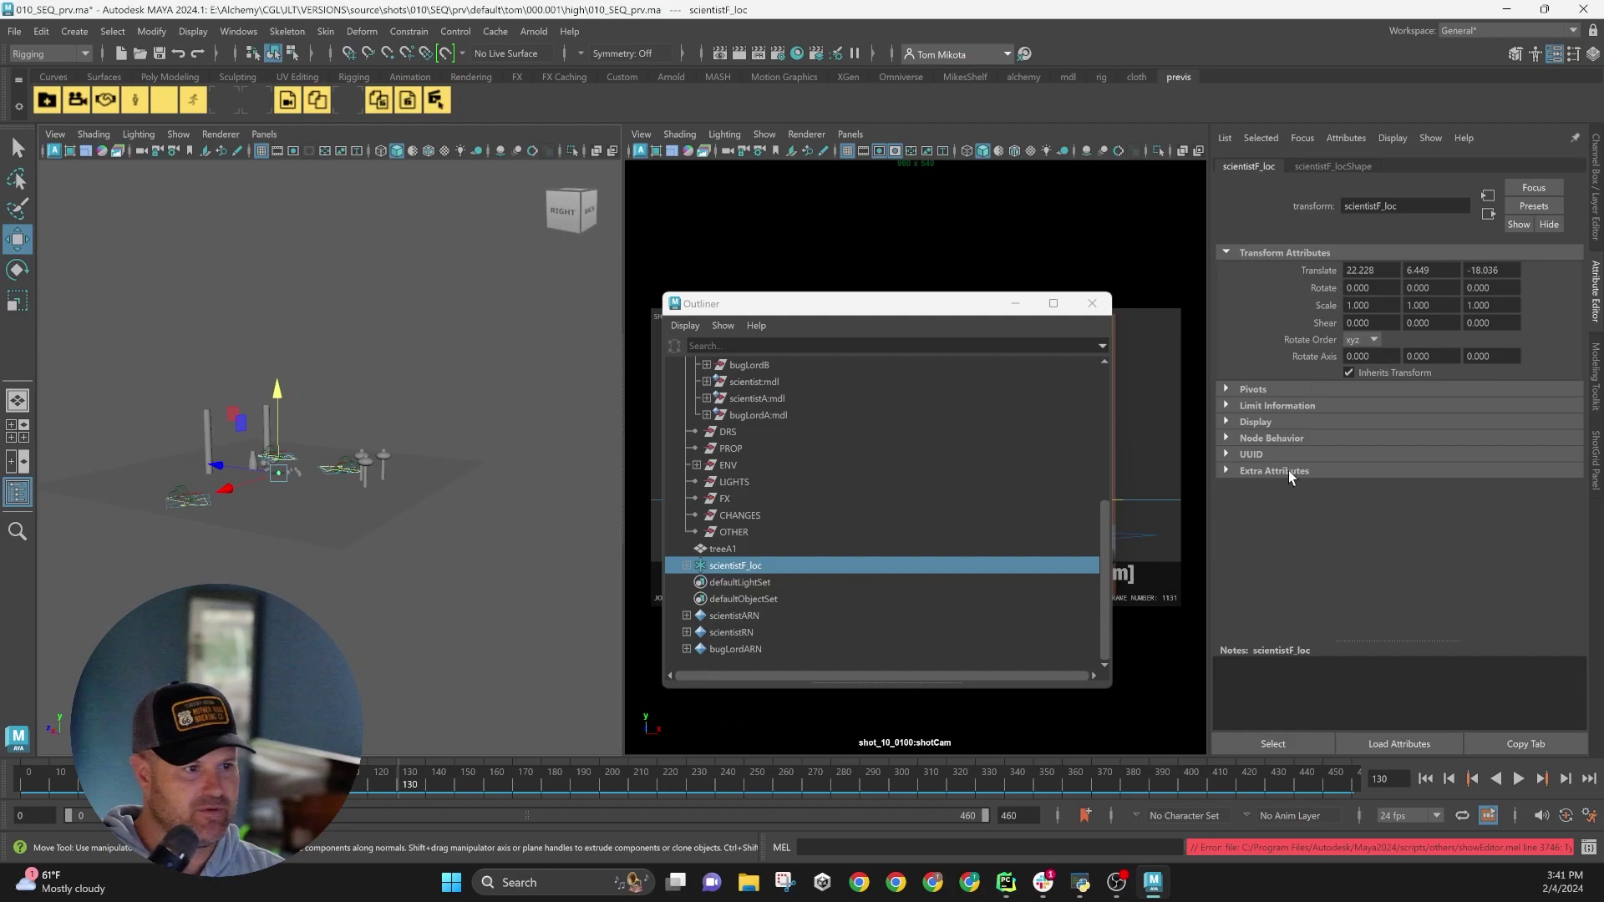
# - Verify scientistF_loc's Asset Path under Extra Attributes, then clear the Outliner selection
pyautogui.click(1228, 470)
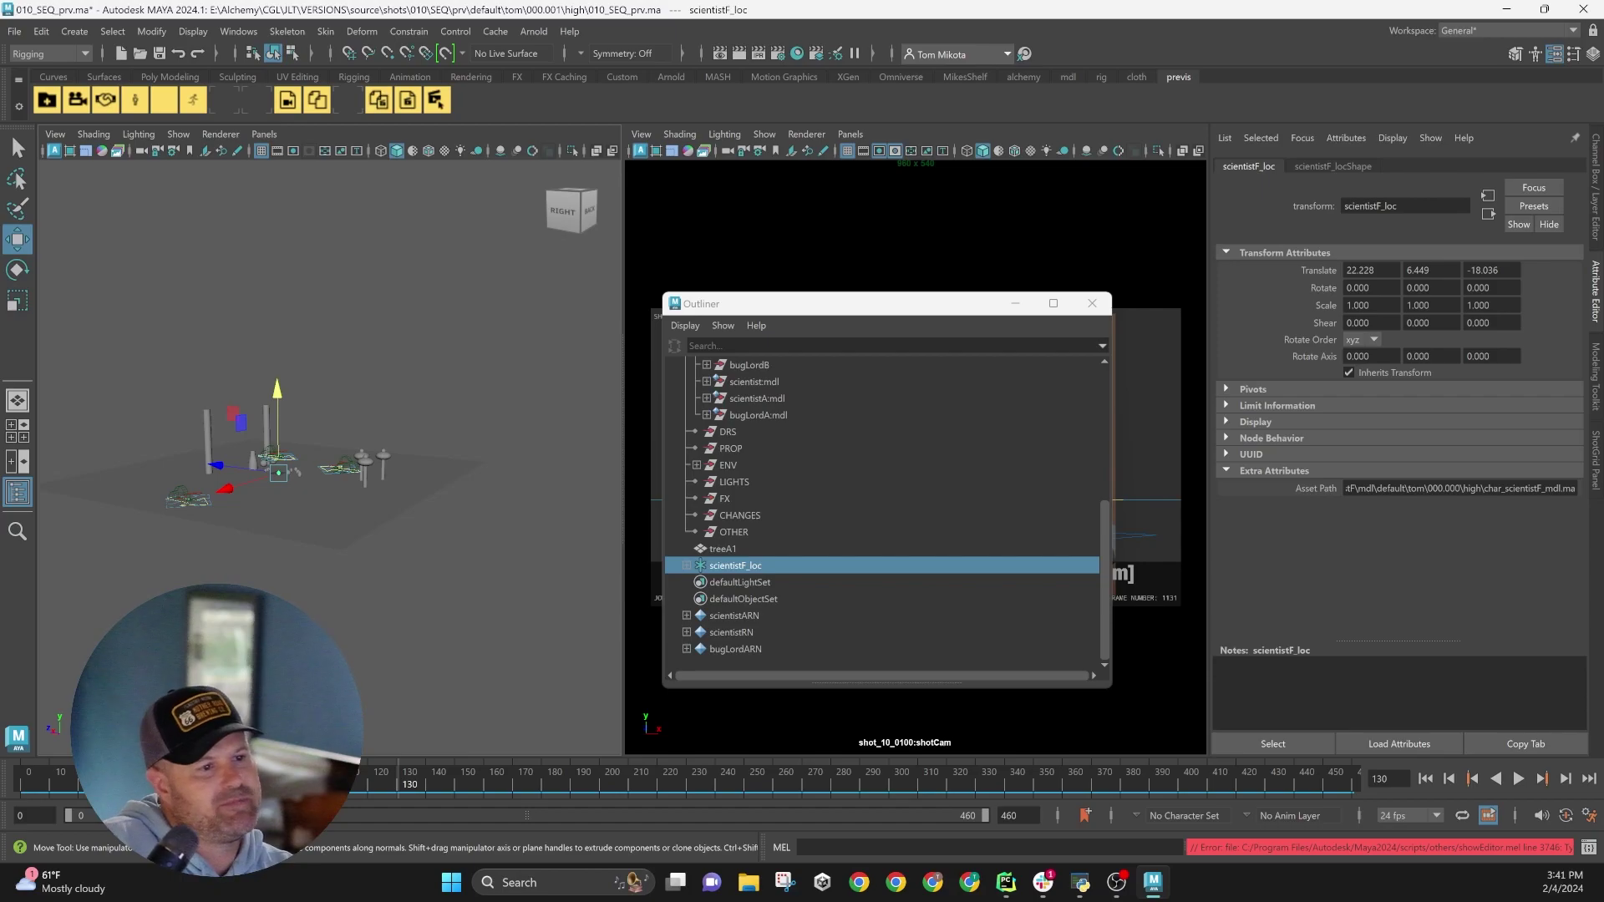
pyautogui.tripleClick(1420, 488)
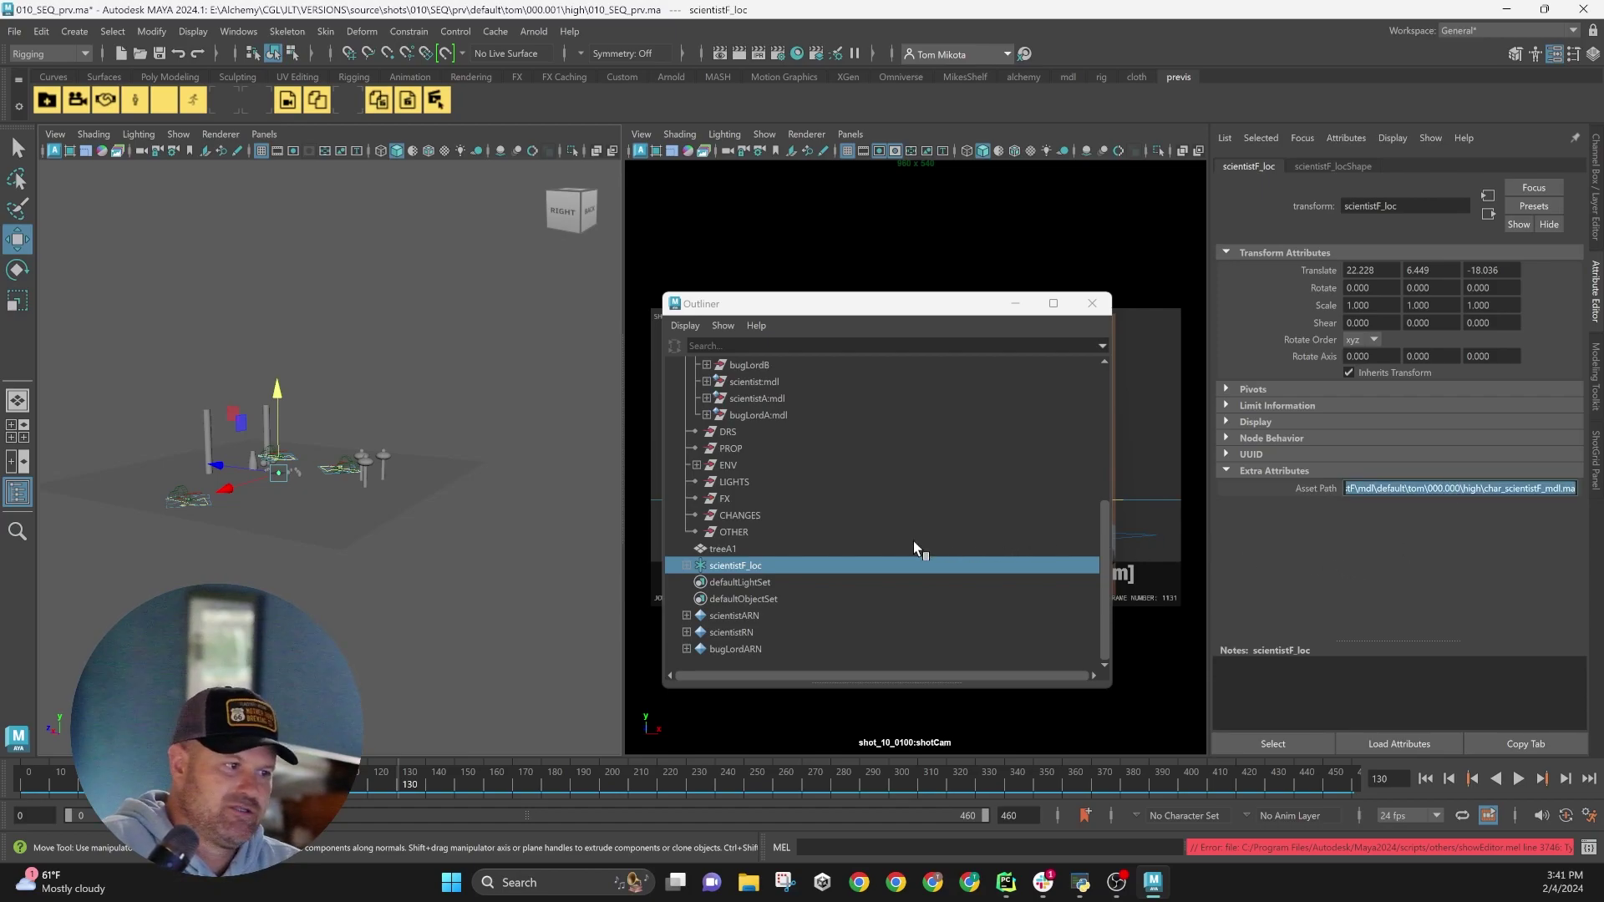
pyautogui.click(739, 551)
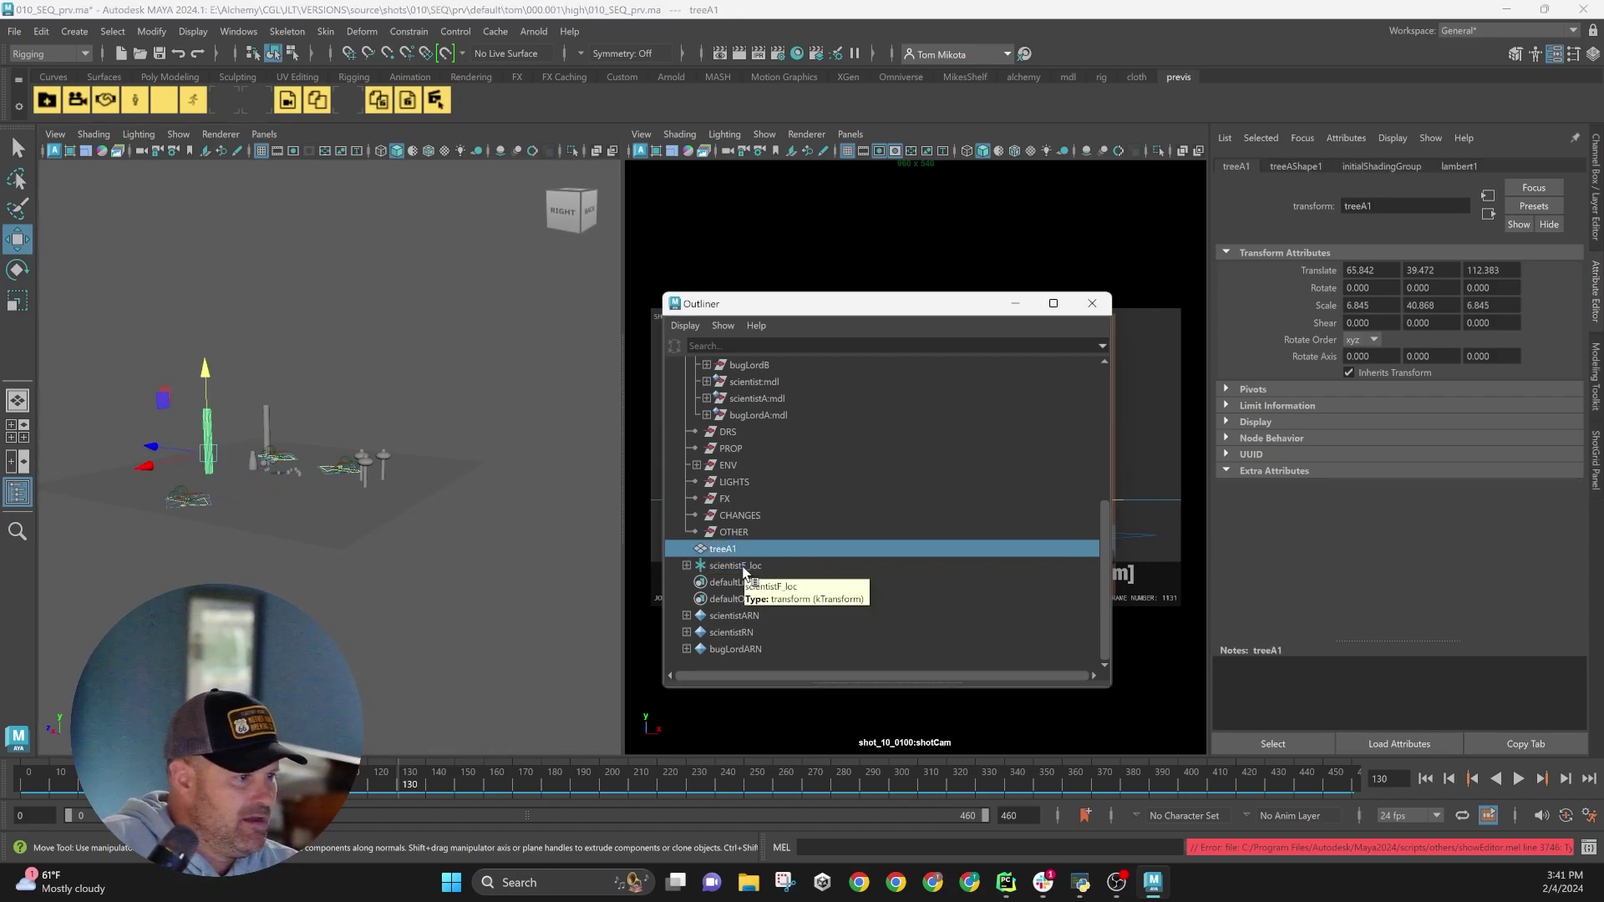
pyautogui.click(455, 355)
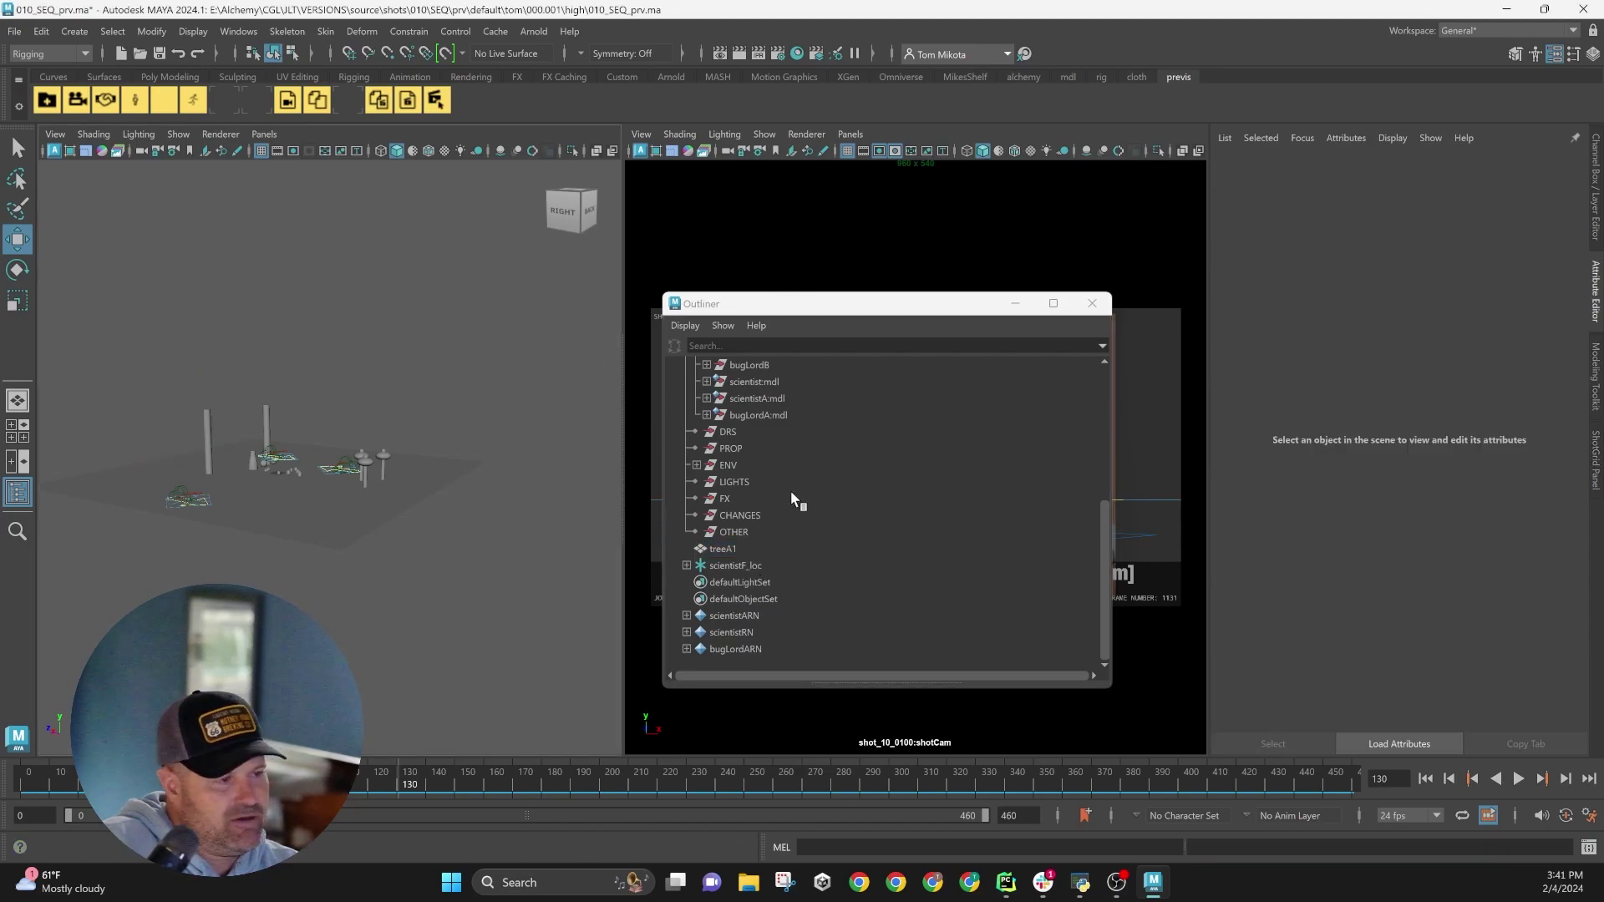
pyautogui.scroll(3, 826, 555)
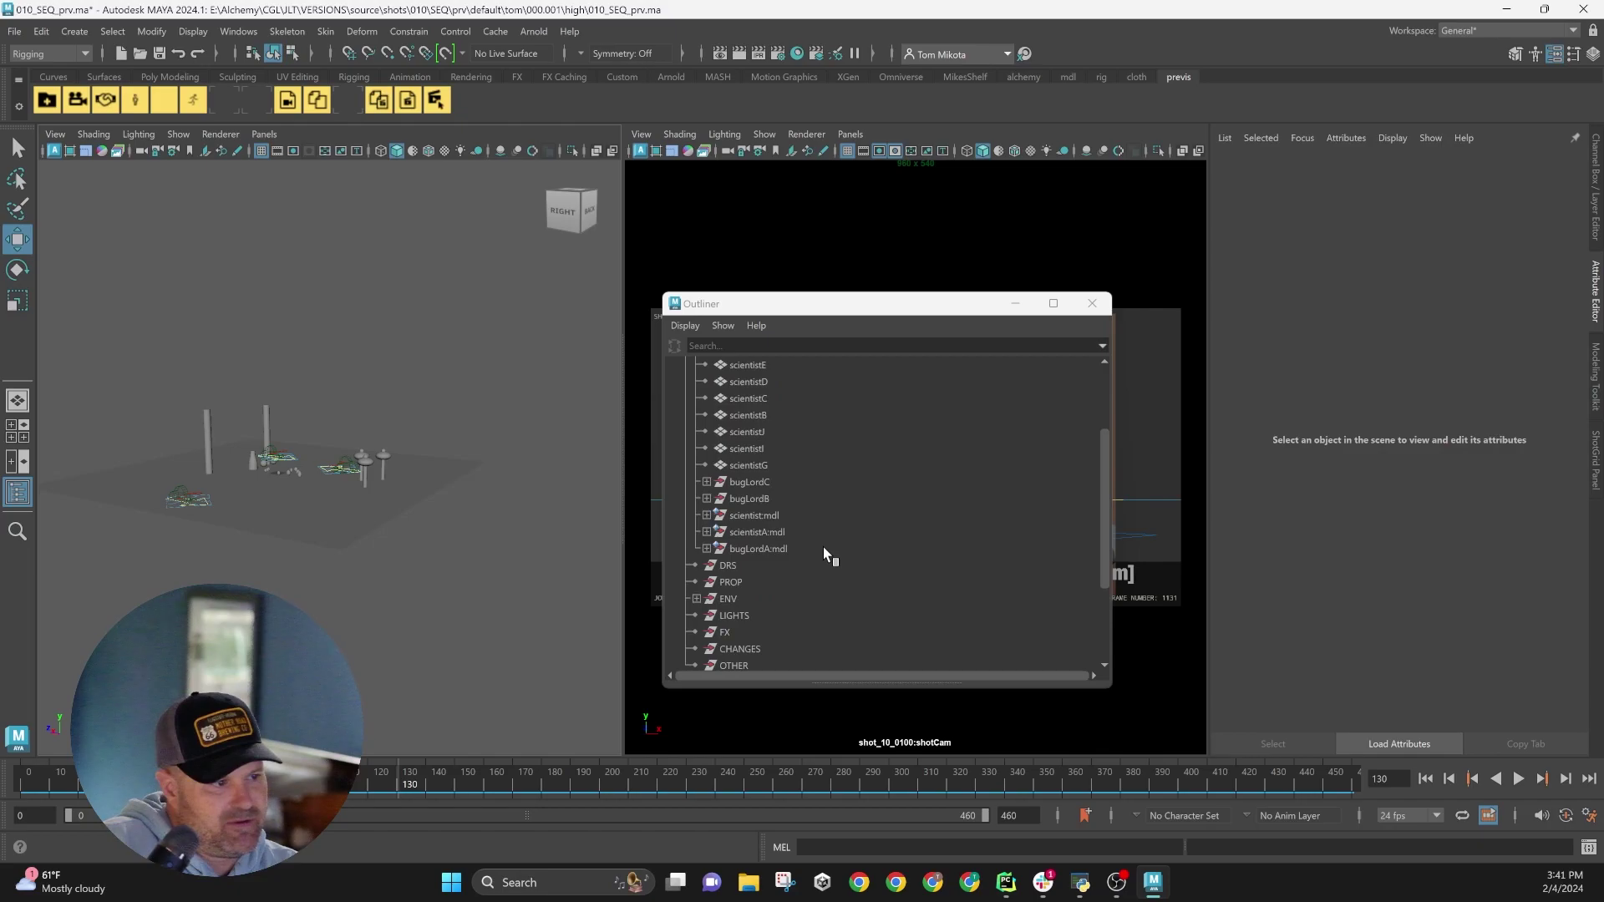
pyautogui.scroll(3, 824, 551)
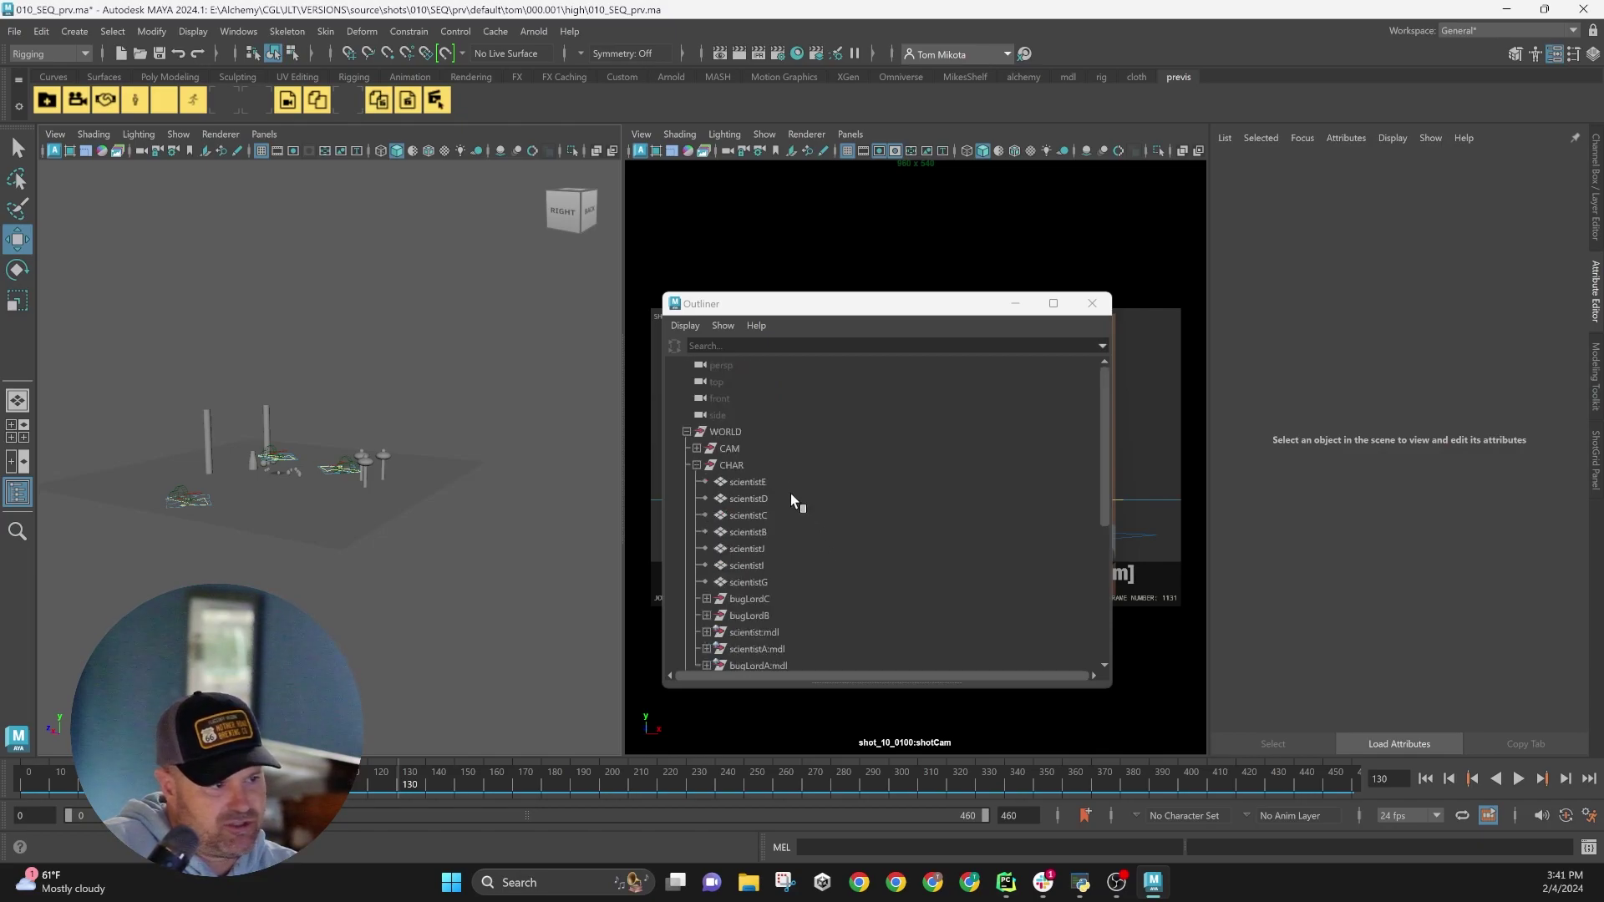
pyautogui.scroll(-5, 798, 534)
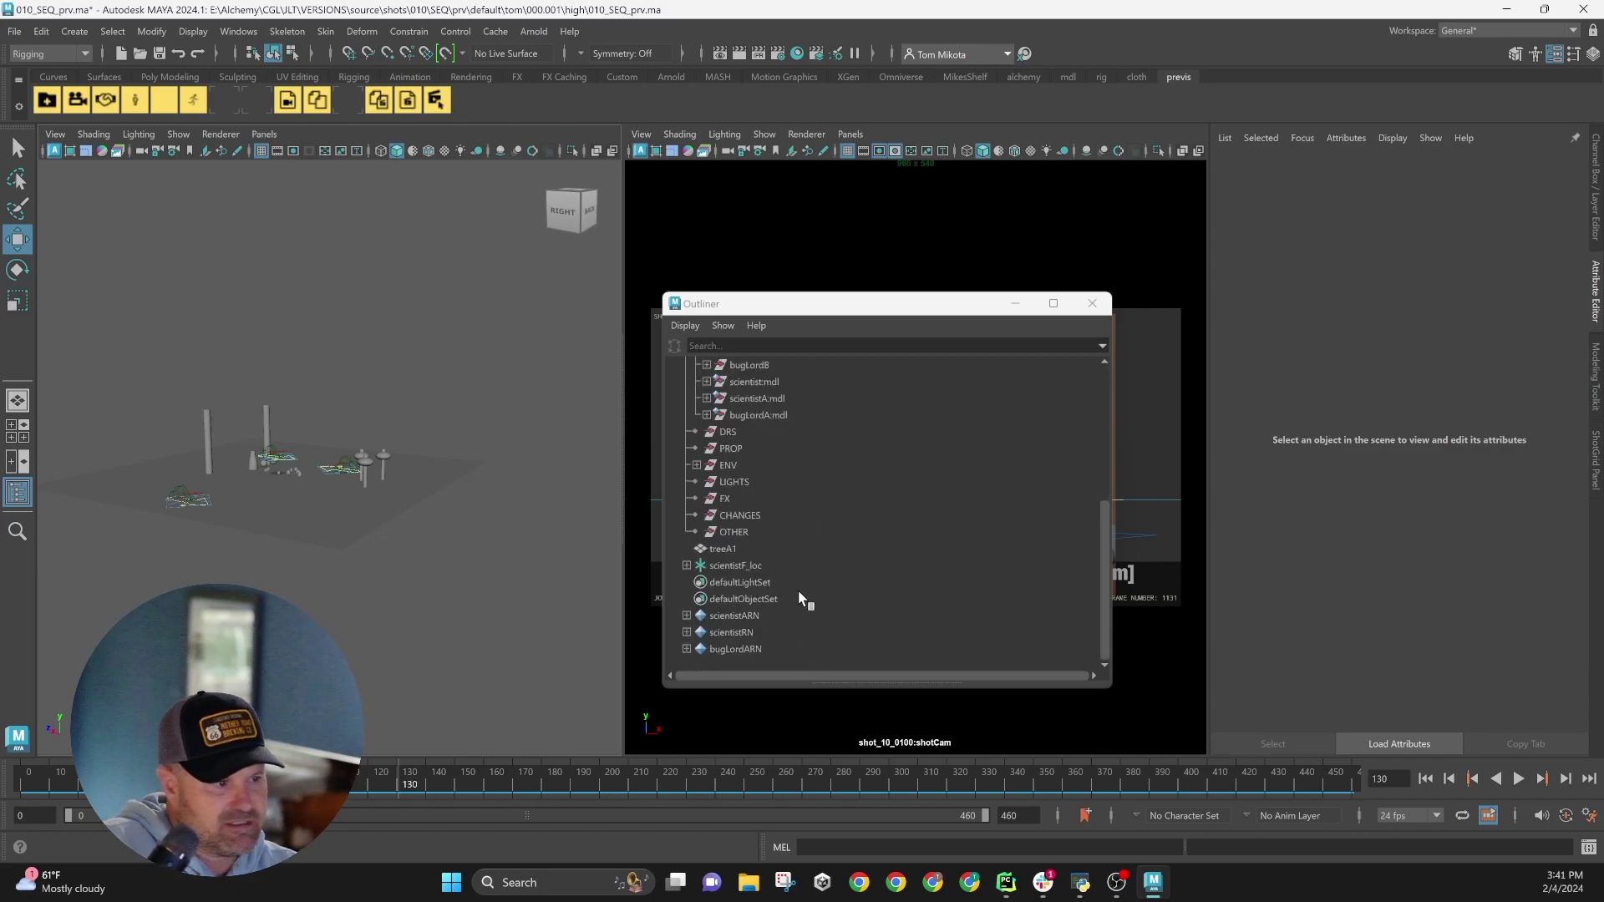
# - Run Replace Locators, then select scientistF:mdl and frame it from an elevated view
pyautogui.click(257, 97)
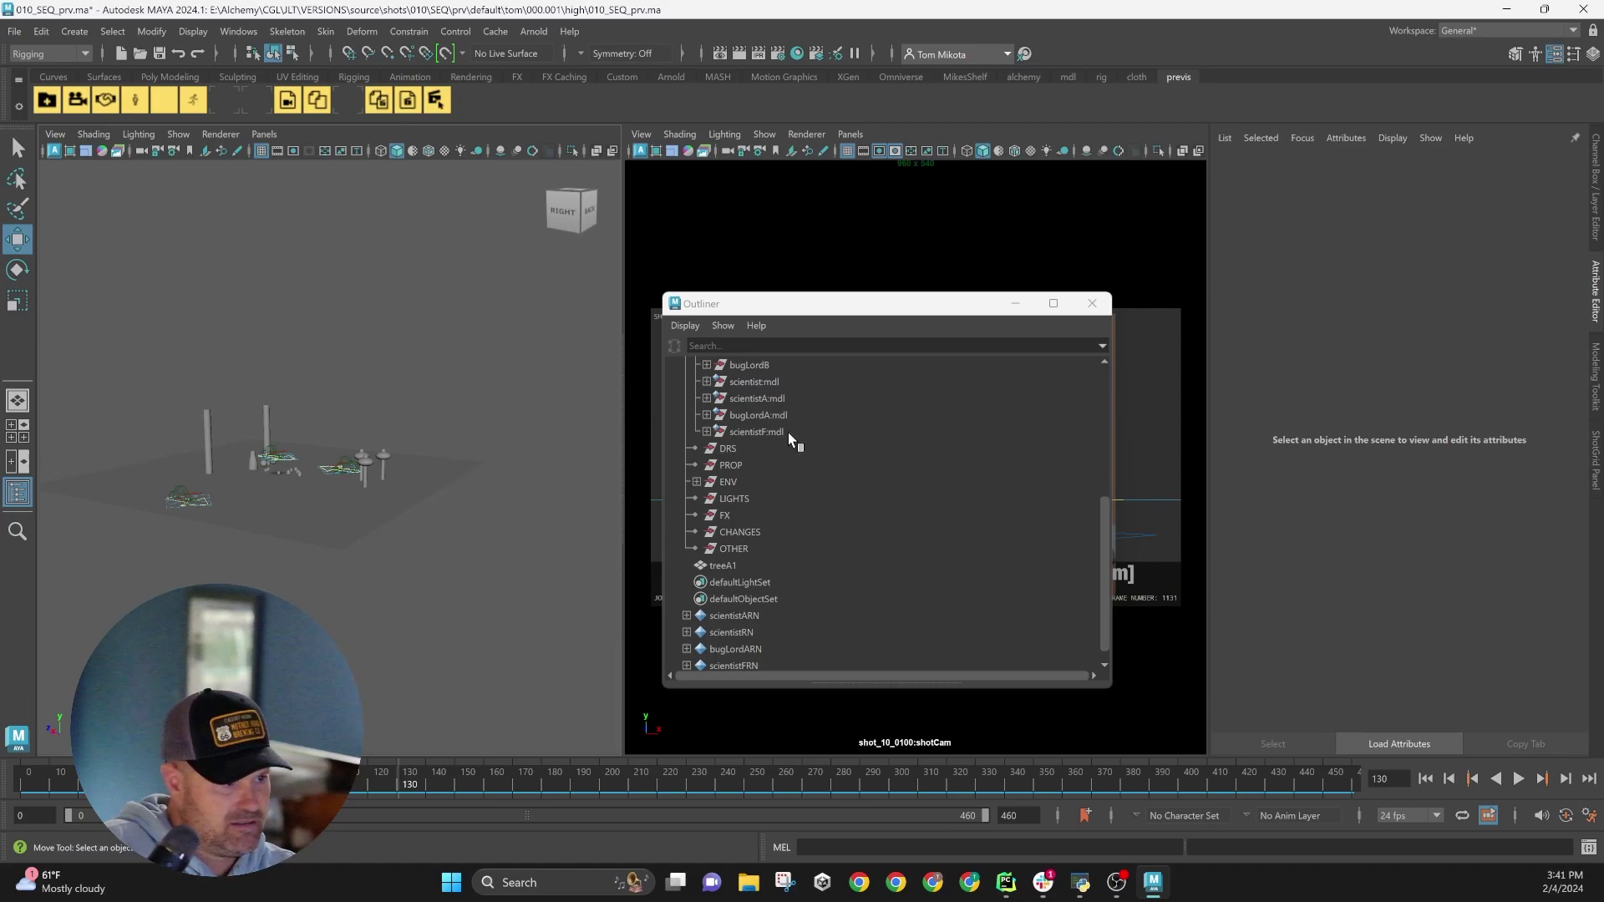
pyautogui.click(755, 432)
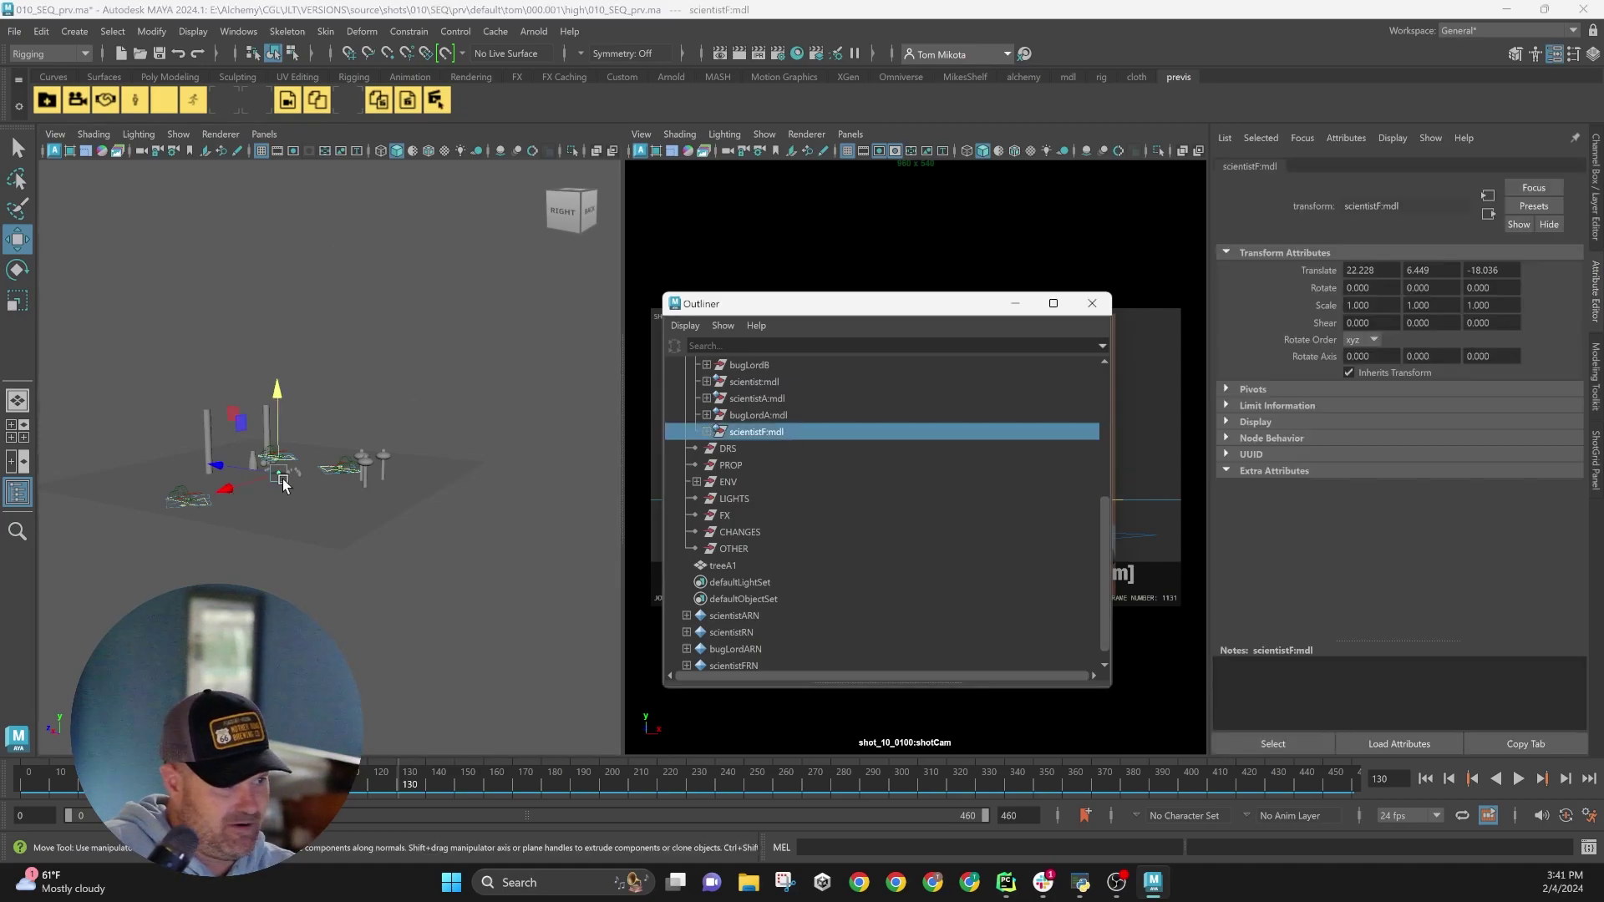
pyautogui.press('f')
pyautogui.keyDown('alt'); pyautogui.moveTo(283, 484); pyautogui.dragTo(325, 510); pyautogui.keyUp('alt')
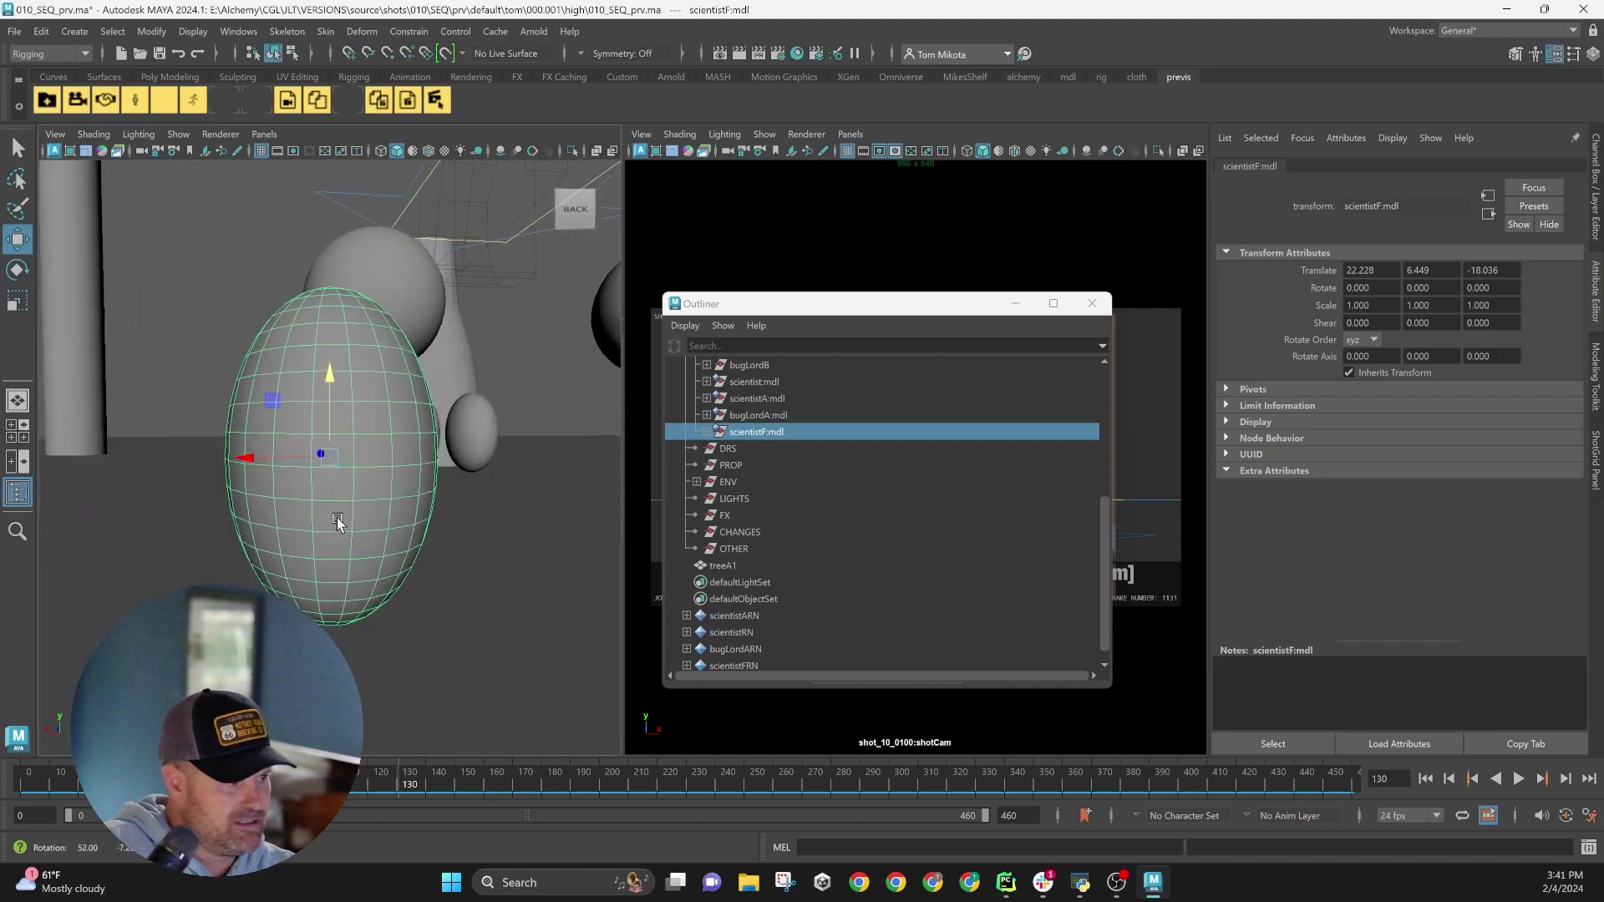
pyautogui.scroll(-5, 341, 524)
pyautogui.scroll(6, 342, 523)
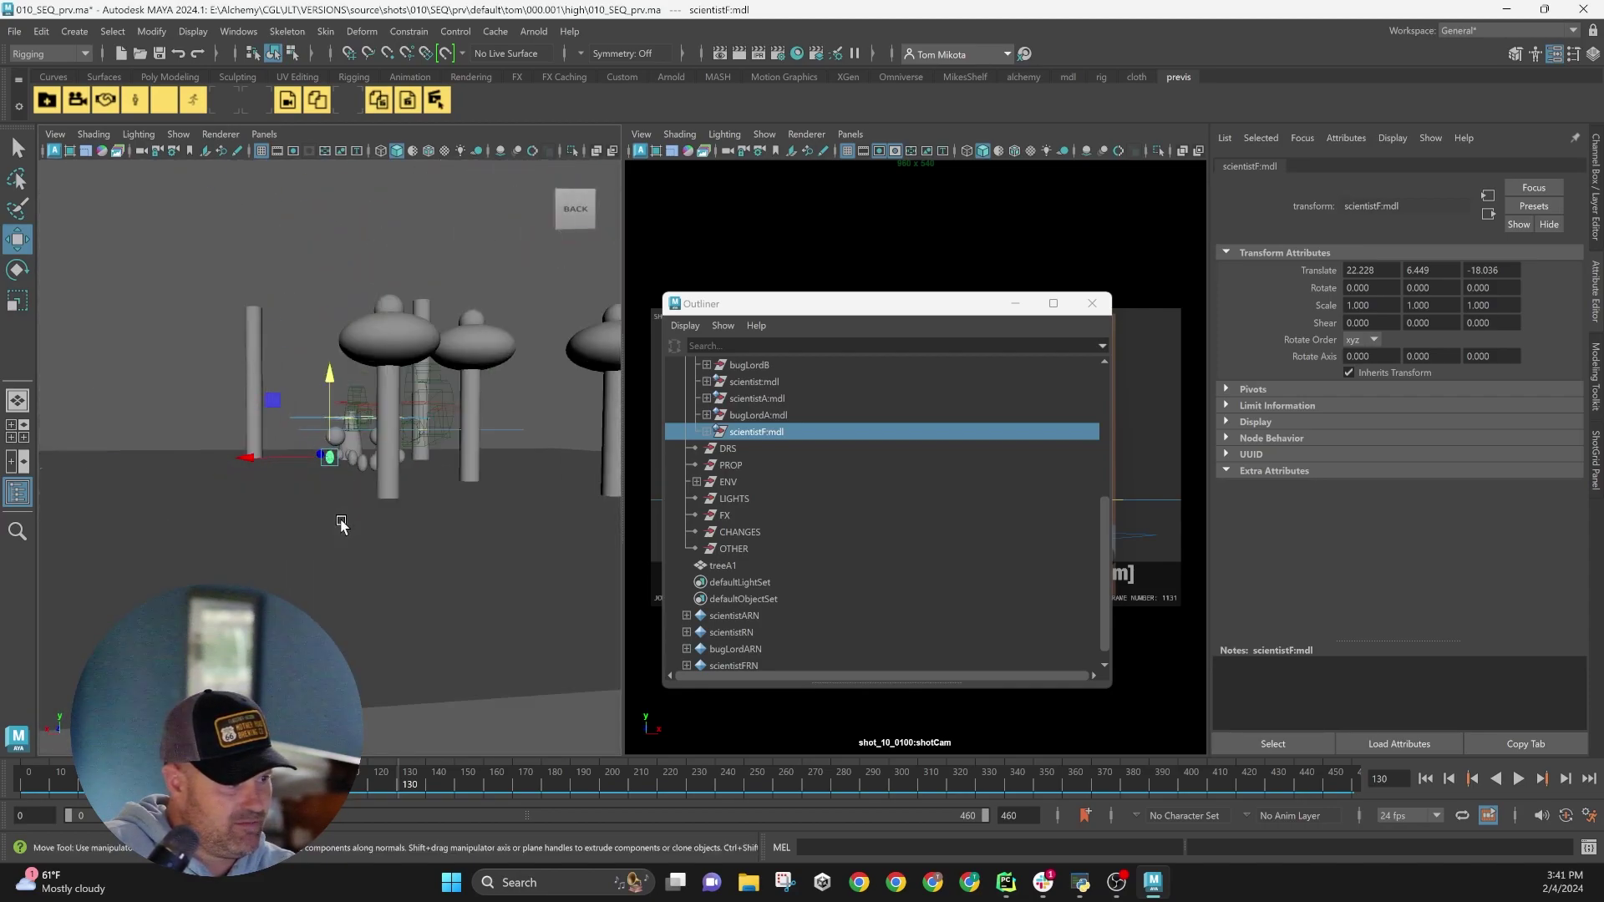
pyautogui.keyDown('alt'); pyautogui.moveTo(342, 524); pyautogui.dragTo(377, 532); pyautogui.keyUp('alt')
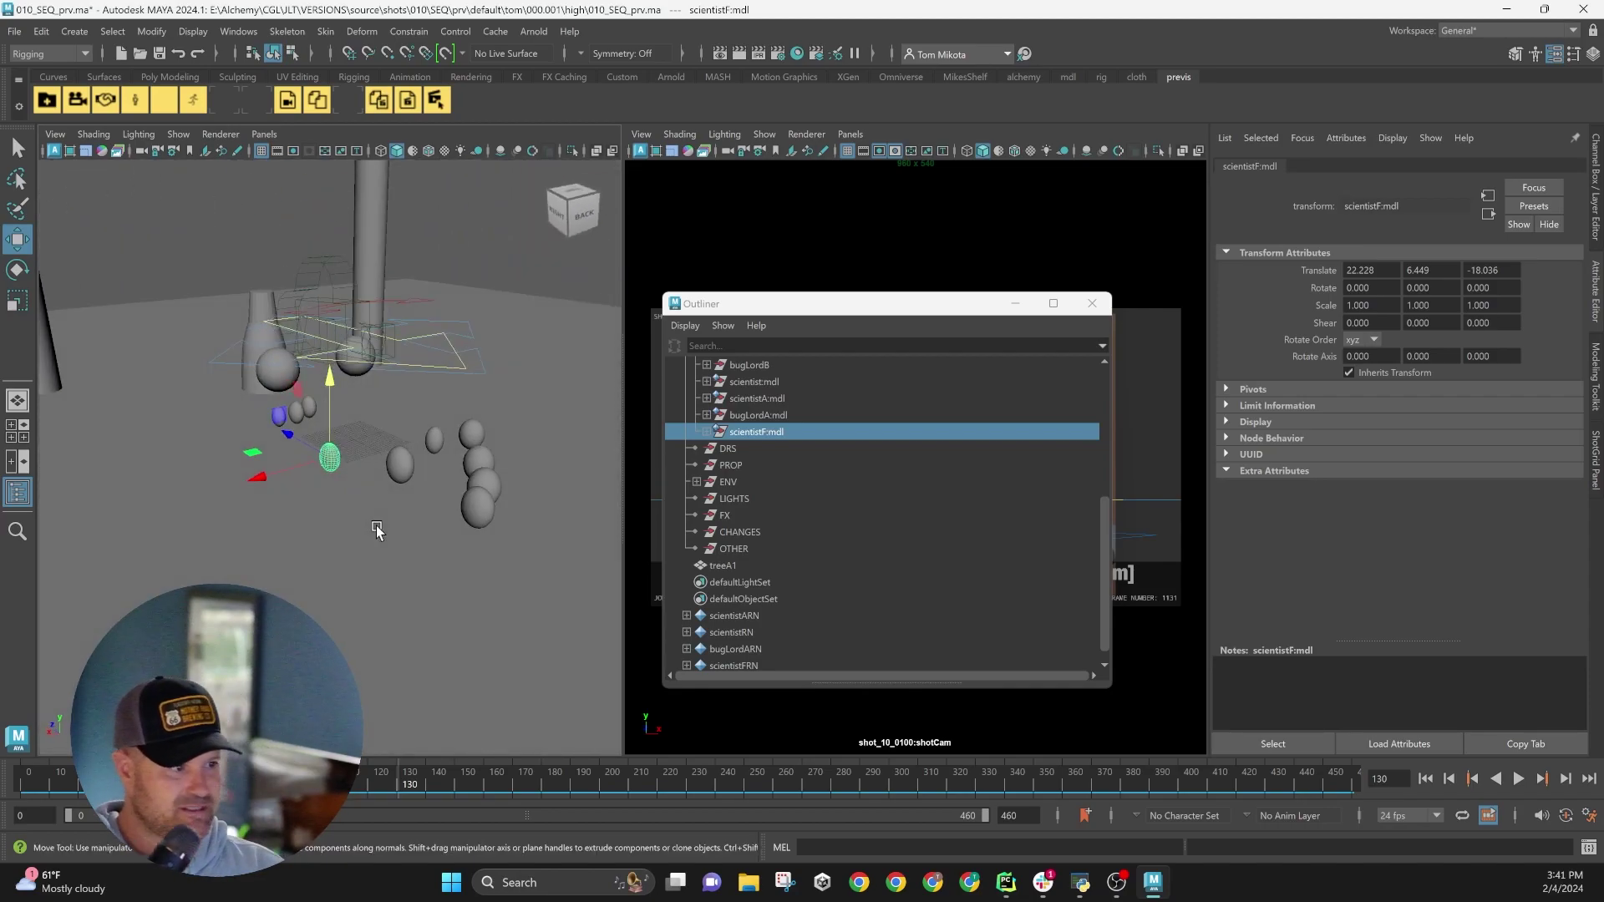
pyautogui.scroll(3, 904, 503)
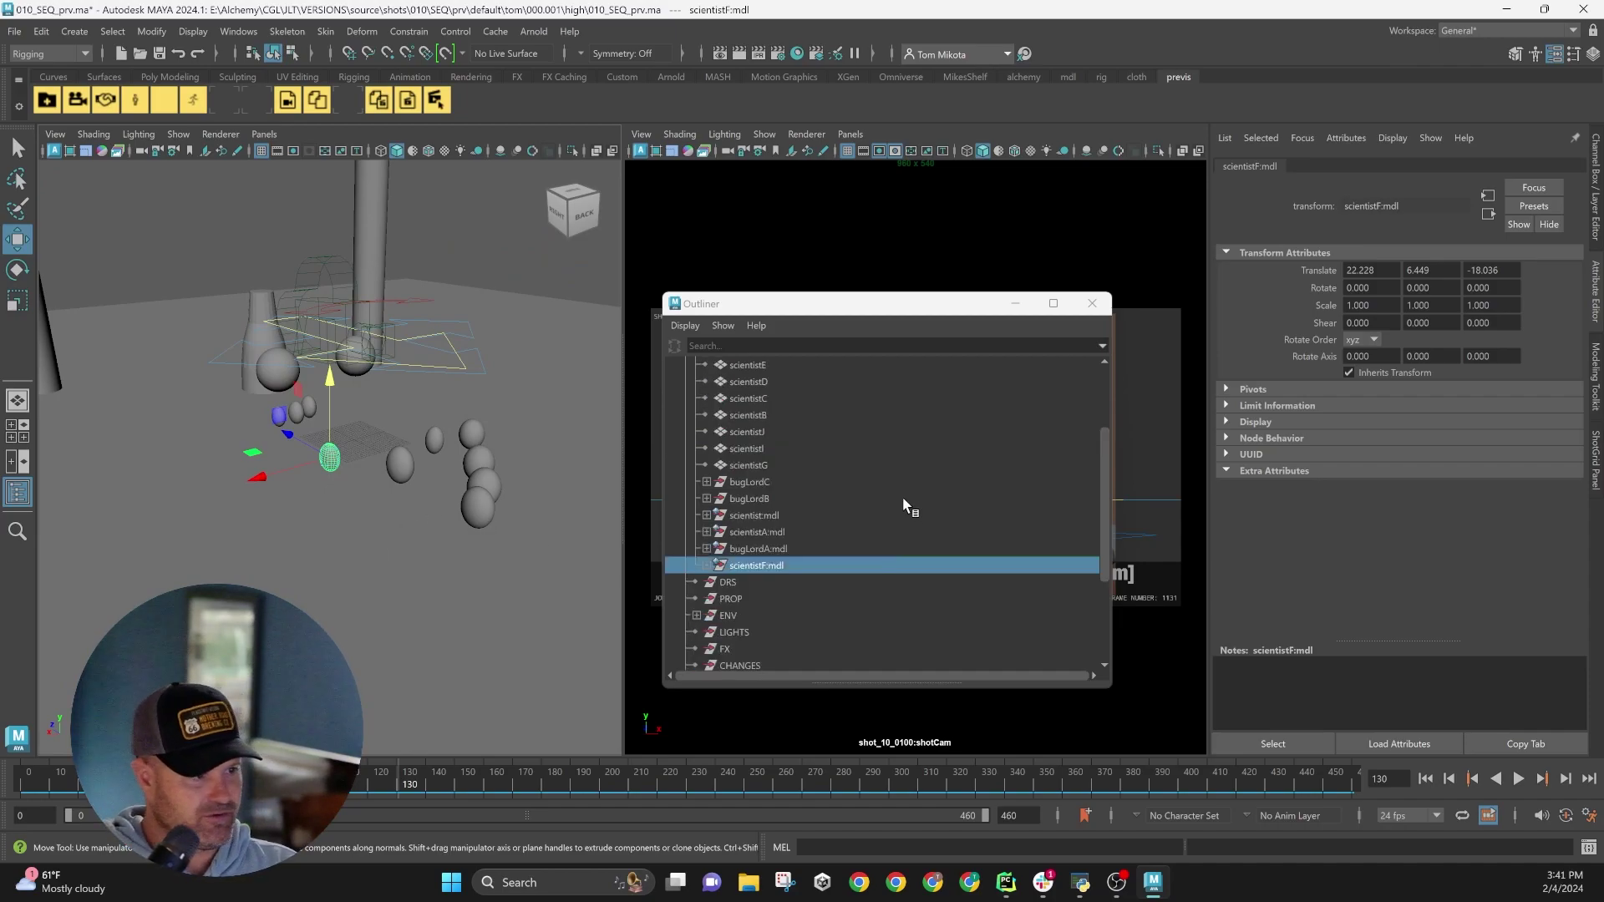
# - Confirm scientistF:mdl sits under CHAR in the Outliner, then collapse the CHAR group
pyautogui.scroll(-3, 819, 388)
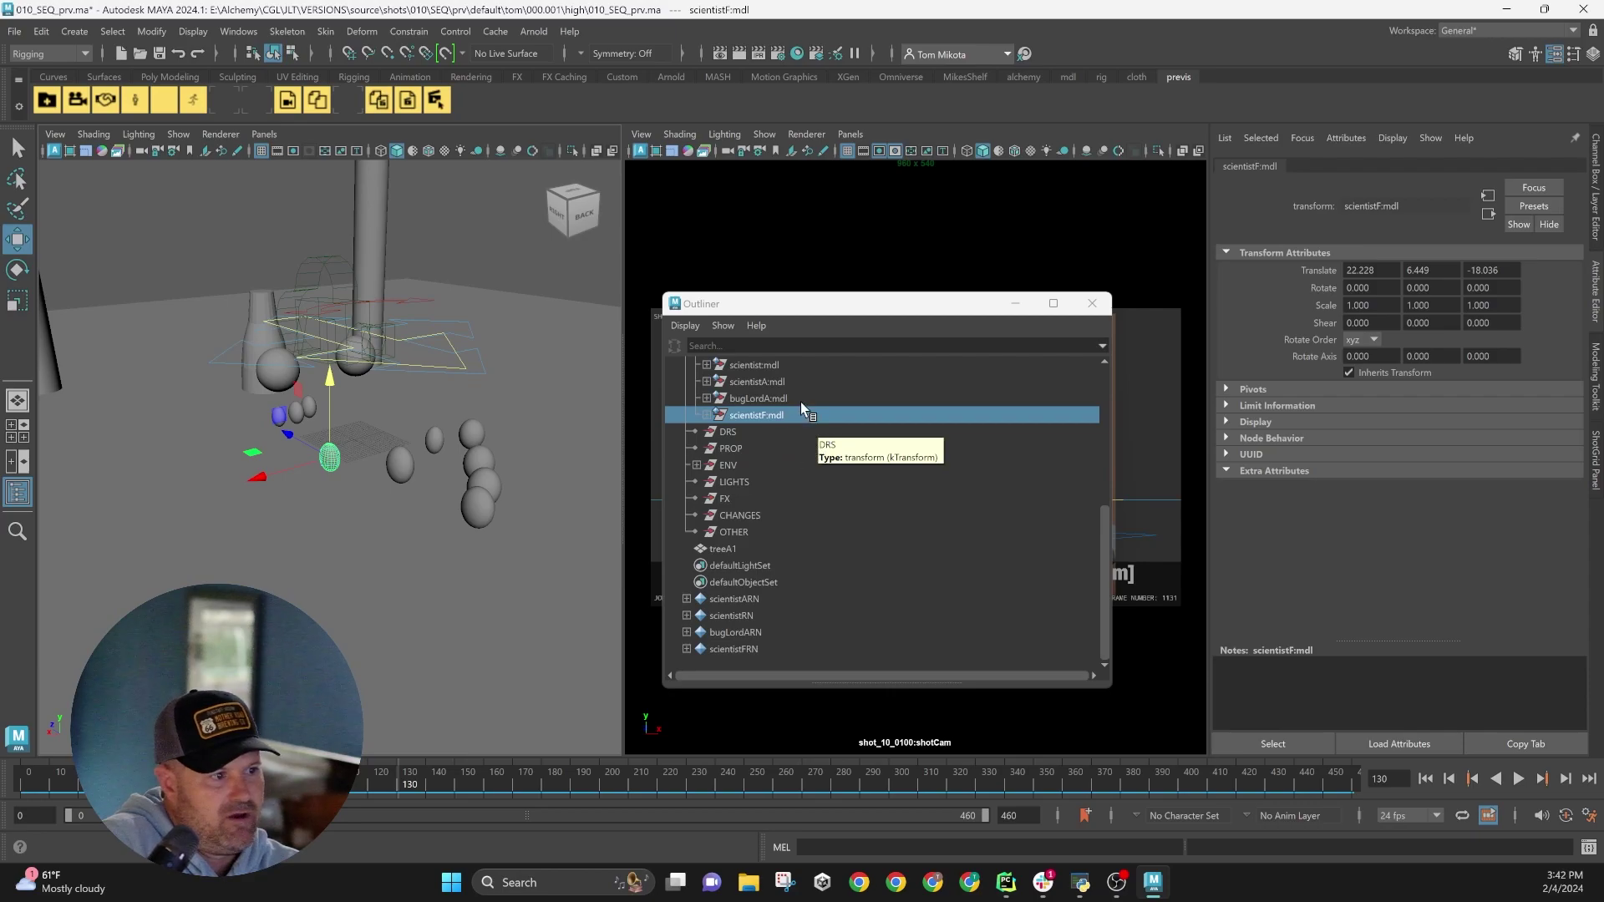
pyautogui.scroll(2, 801, 425)
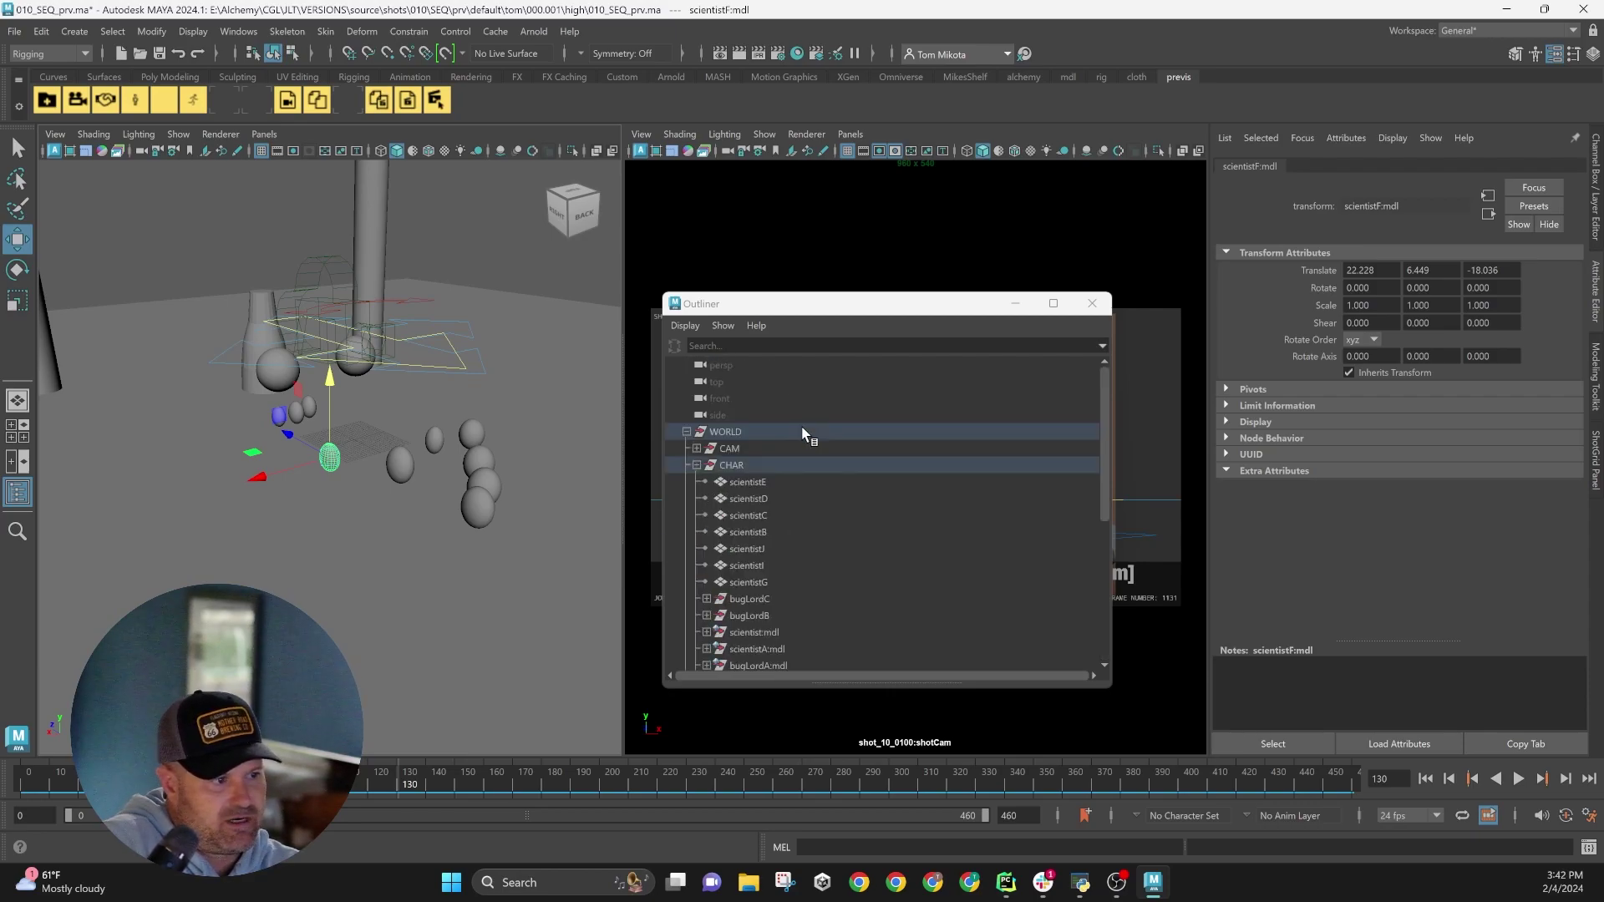
pyautogui.scroll(-2, 800, 424)
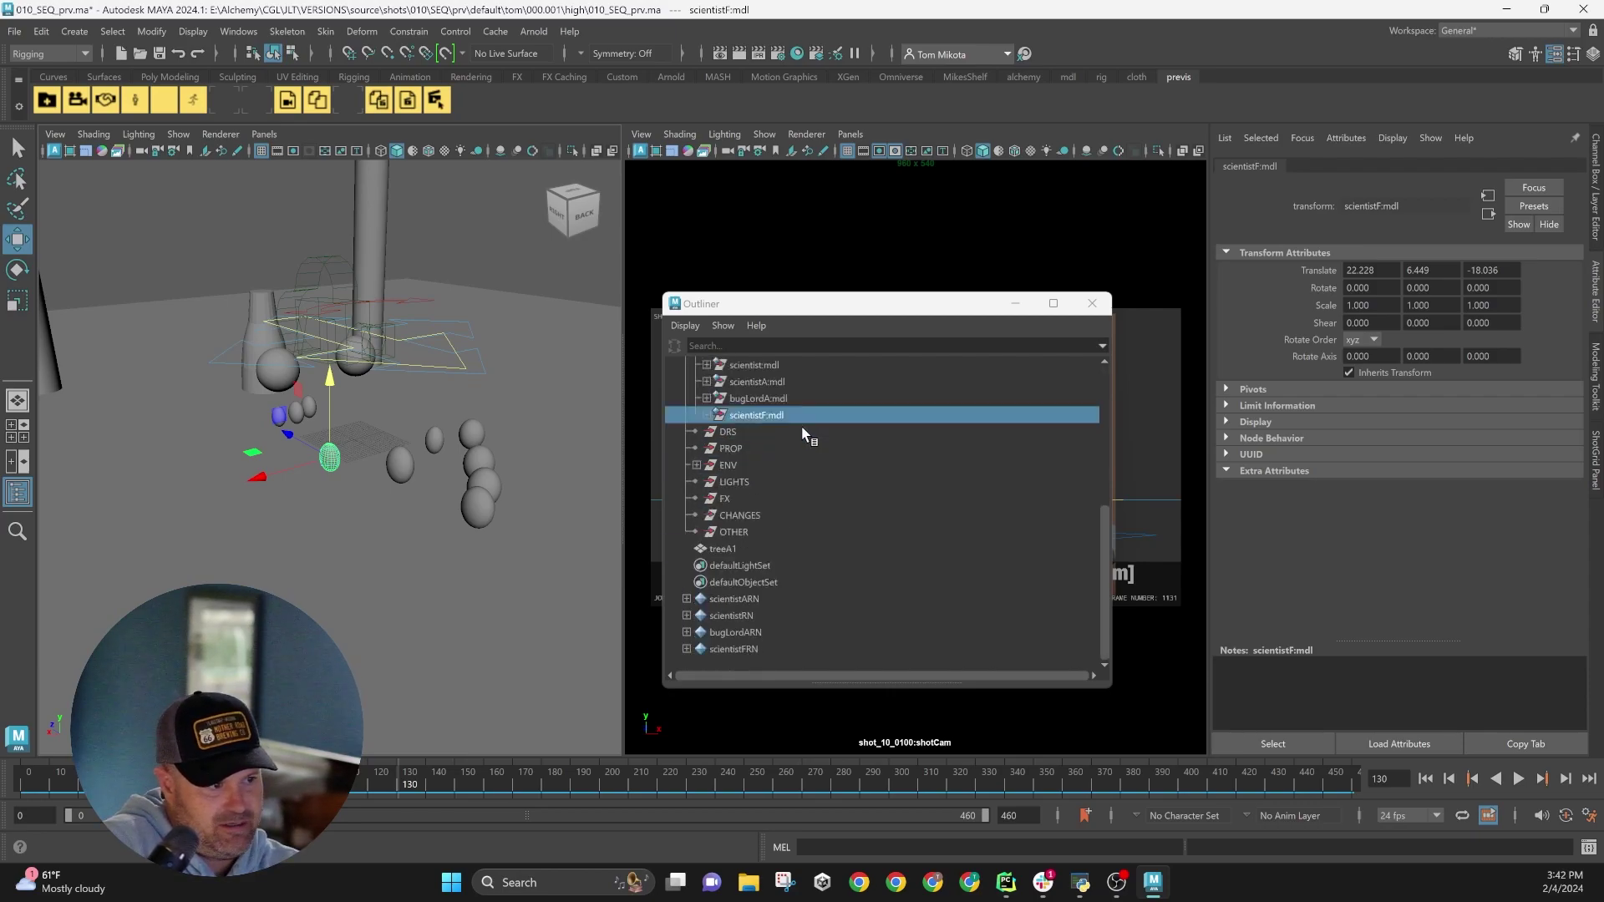
pyautogui.scroll(5, 800, 424)
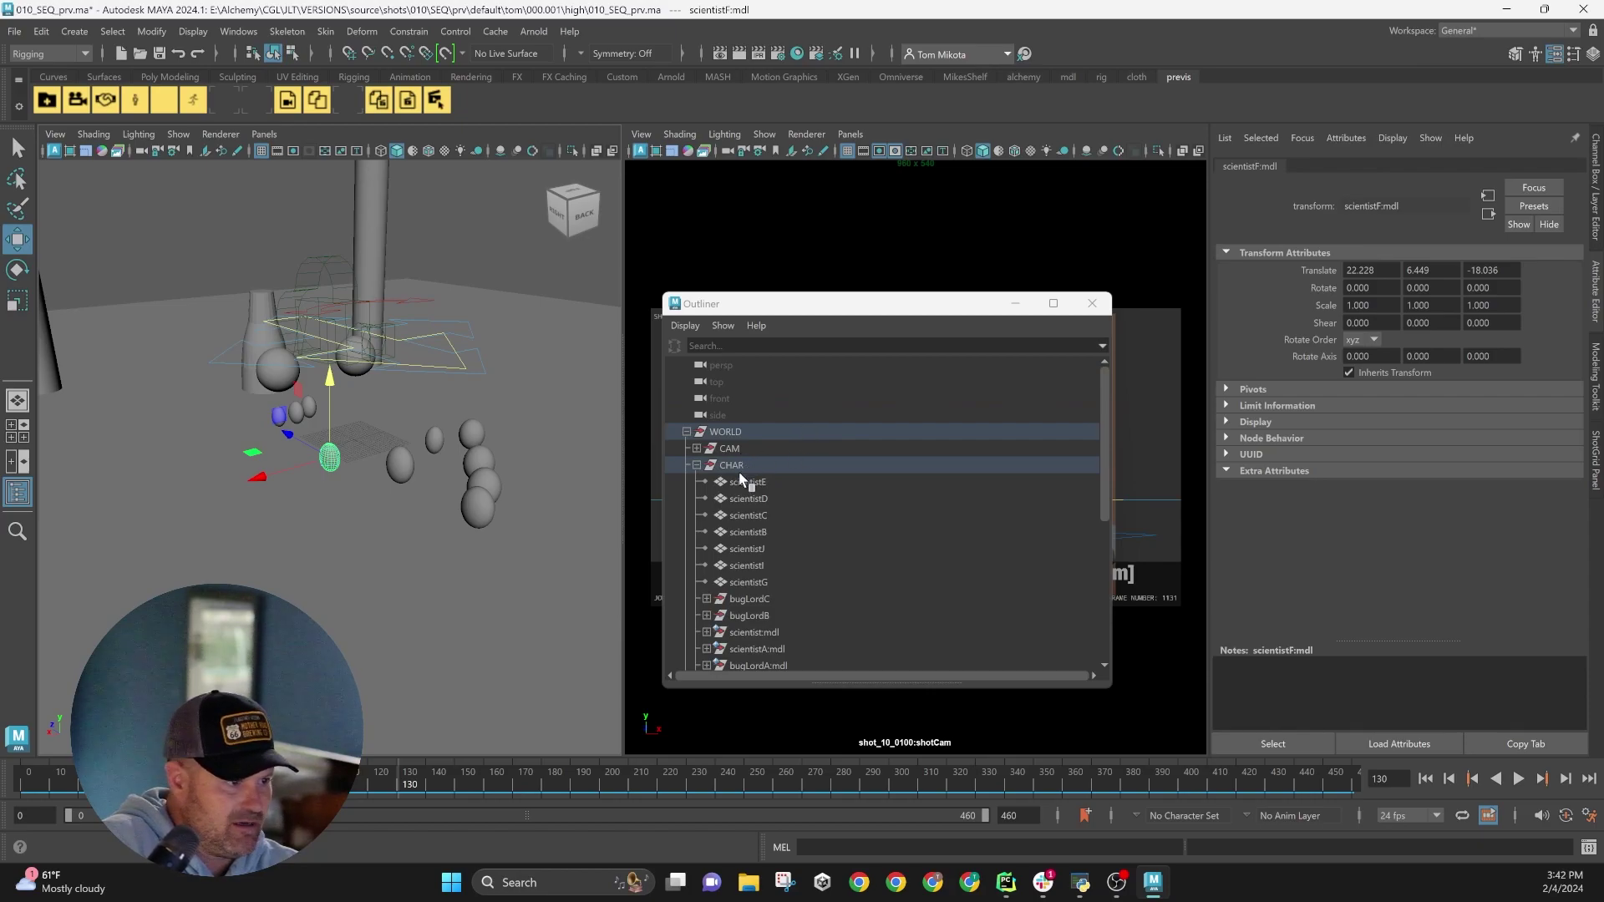
pyautogui.click(696, 466)
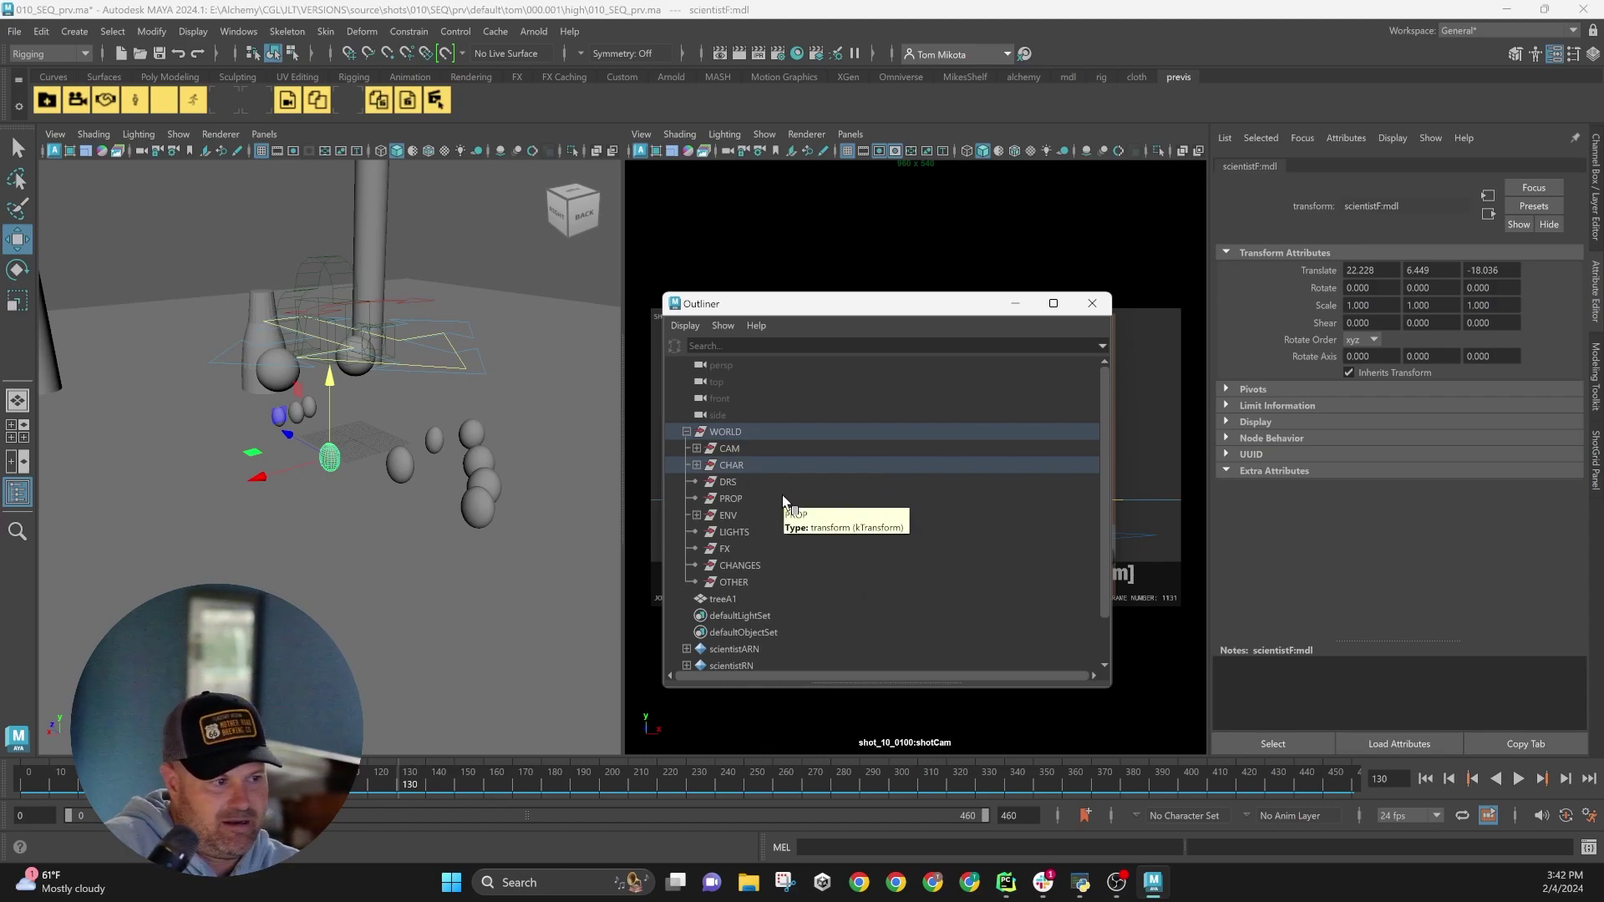
pyautogui.scroll(-1, 783, 496)
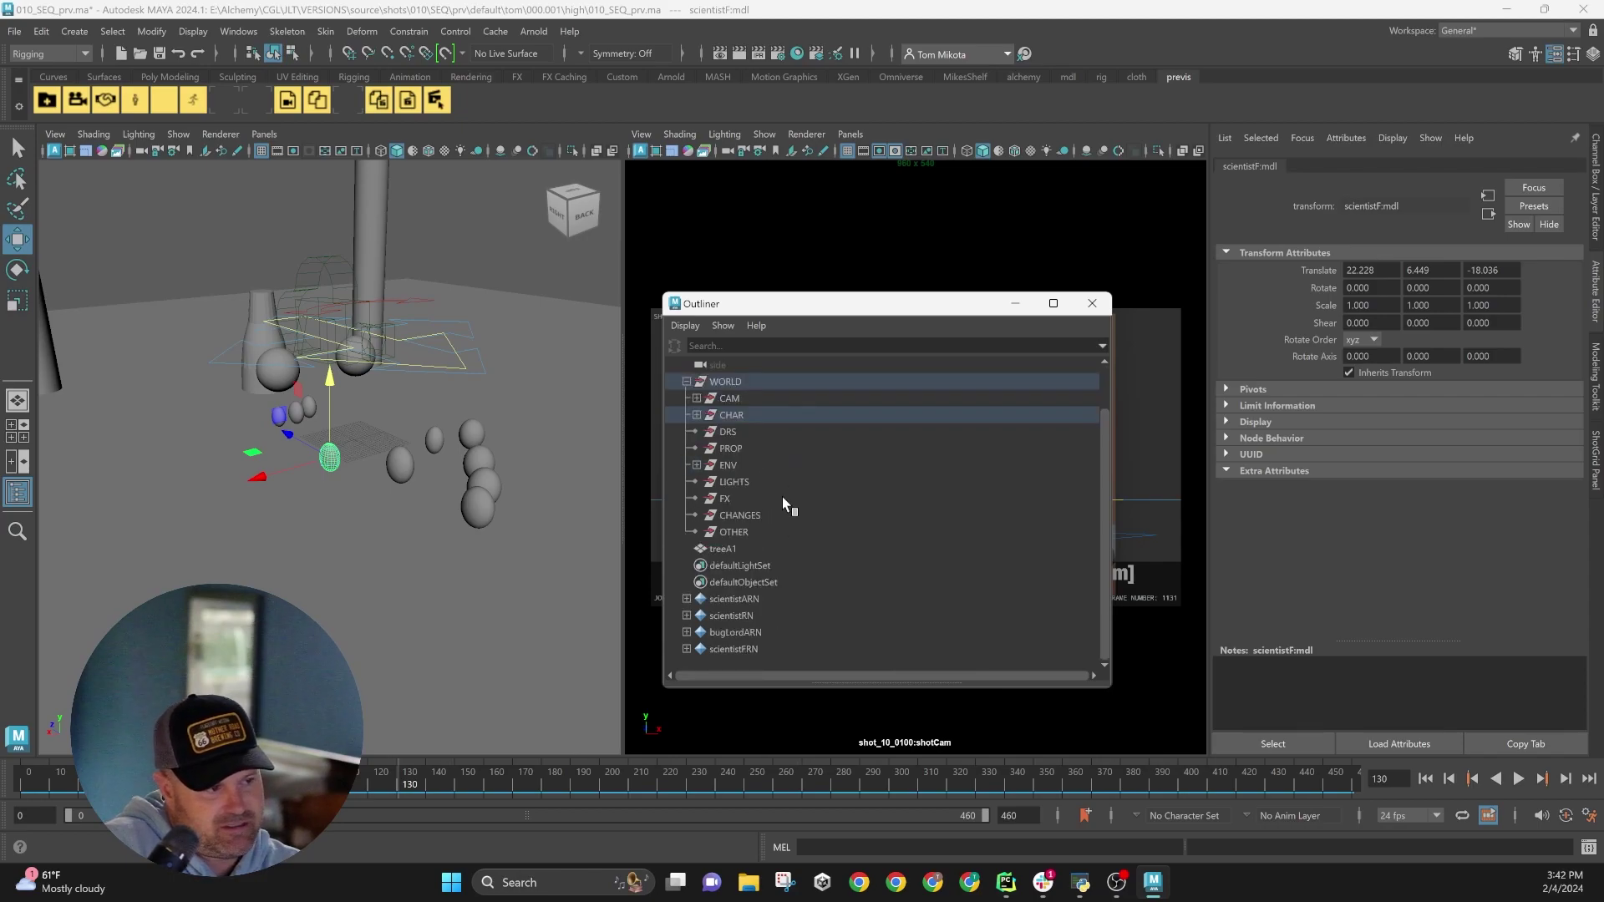
# - Inspect the LIGHTS and FX groups, expand CHAR, and select scientistG
pyautogui.click(762, 479)
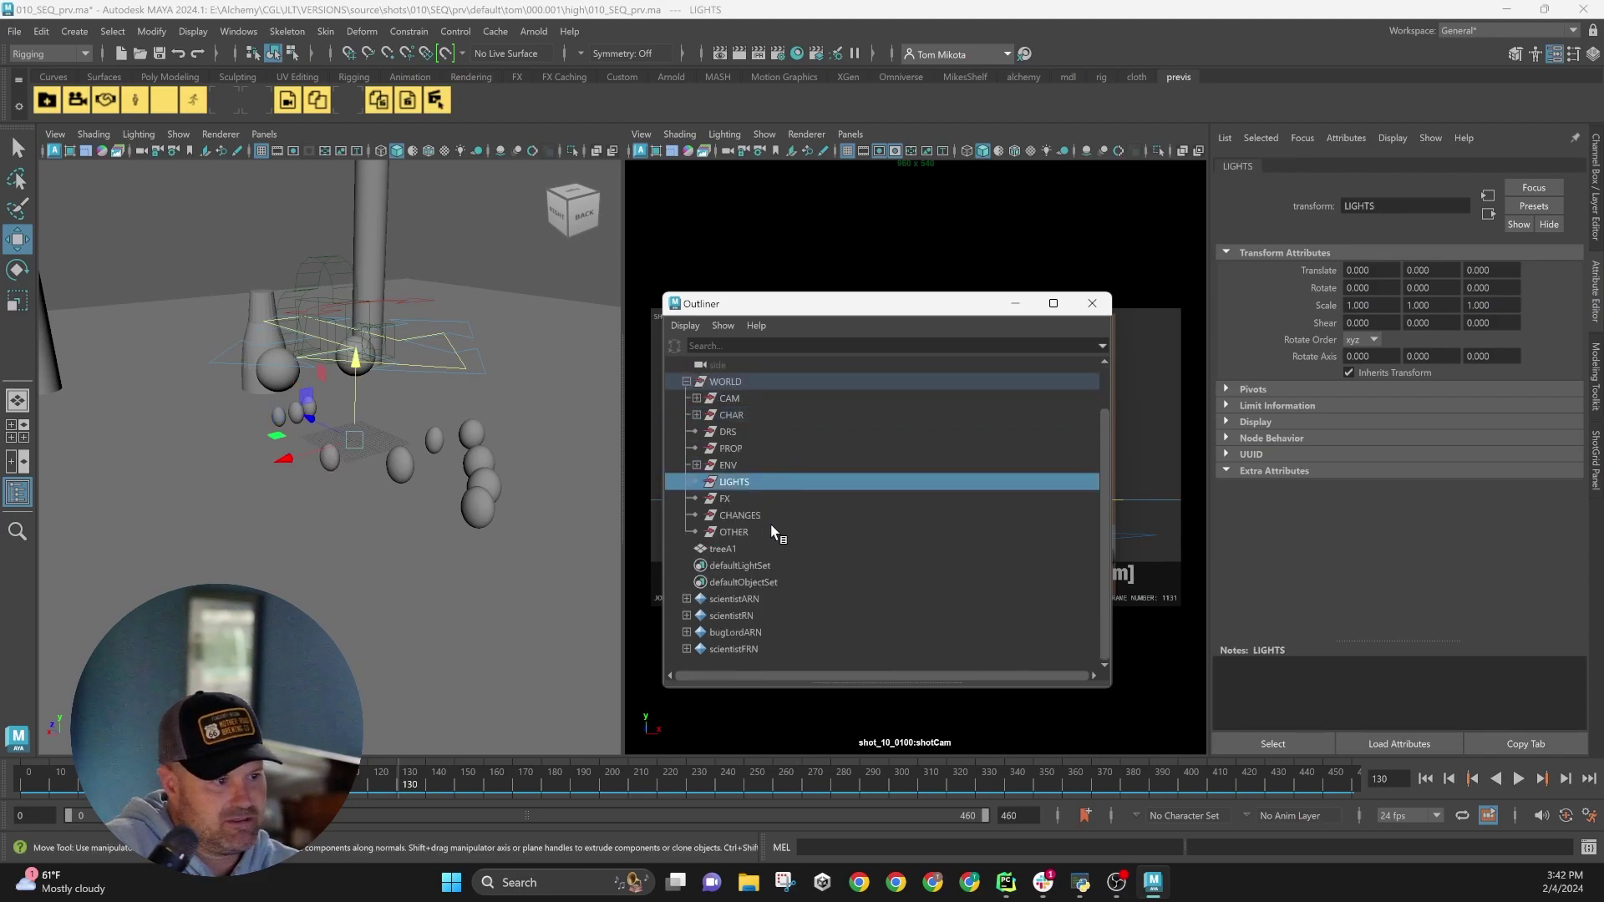
pyautogui.click(762, 501)
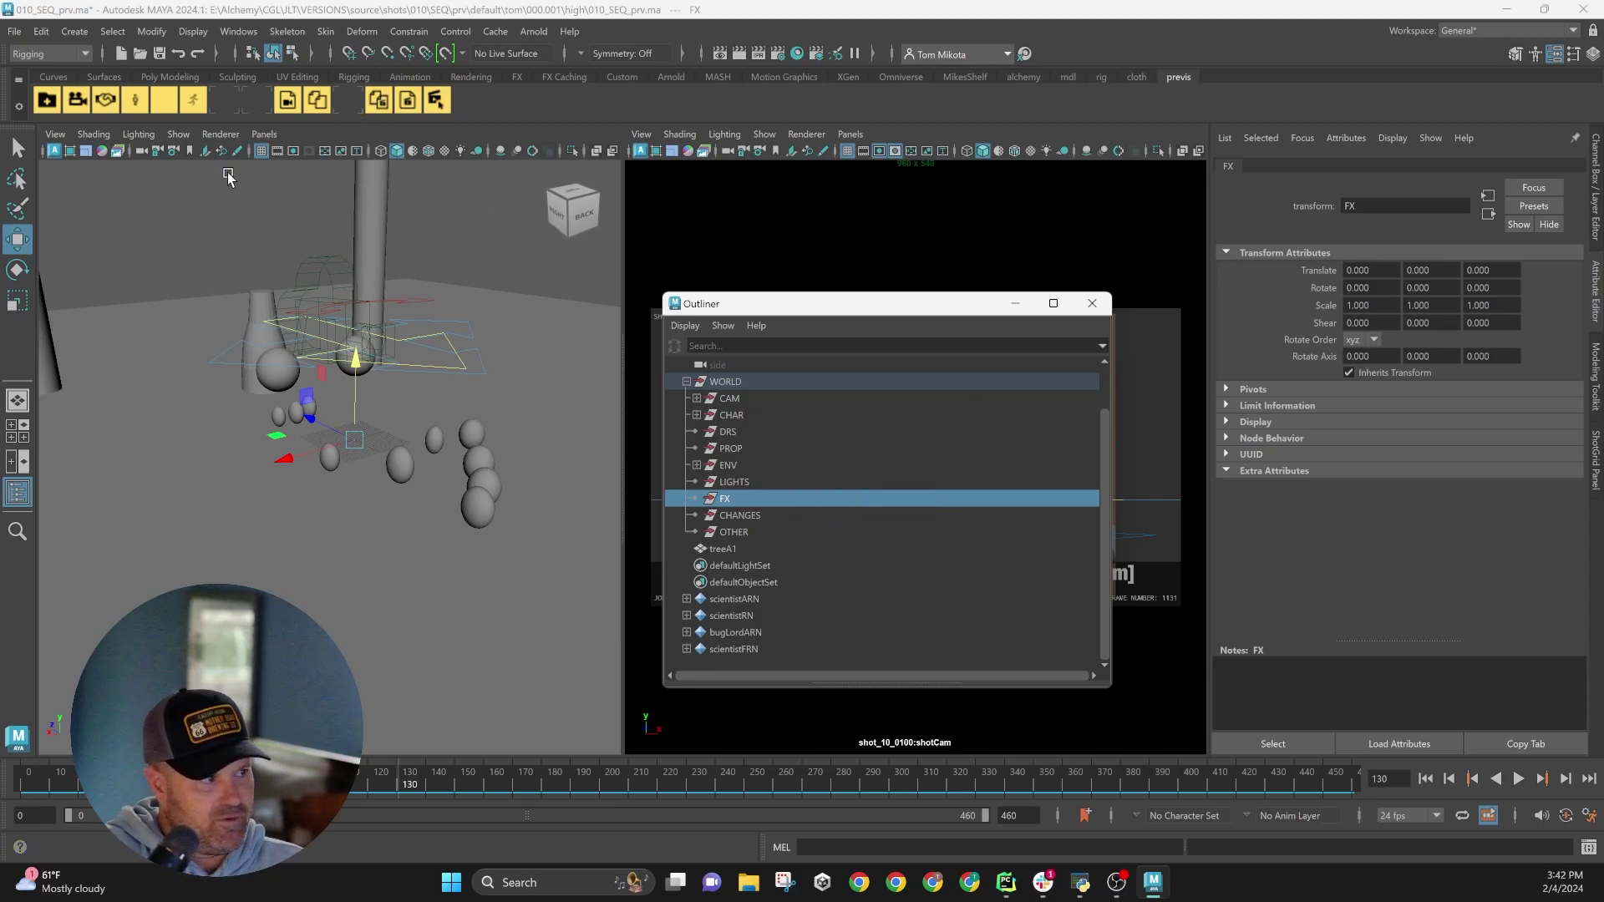
pyautogui.click(697, 415)
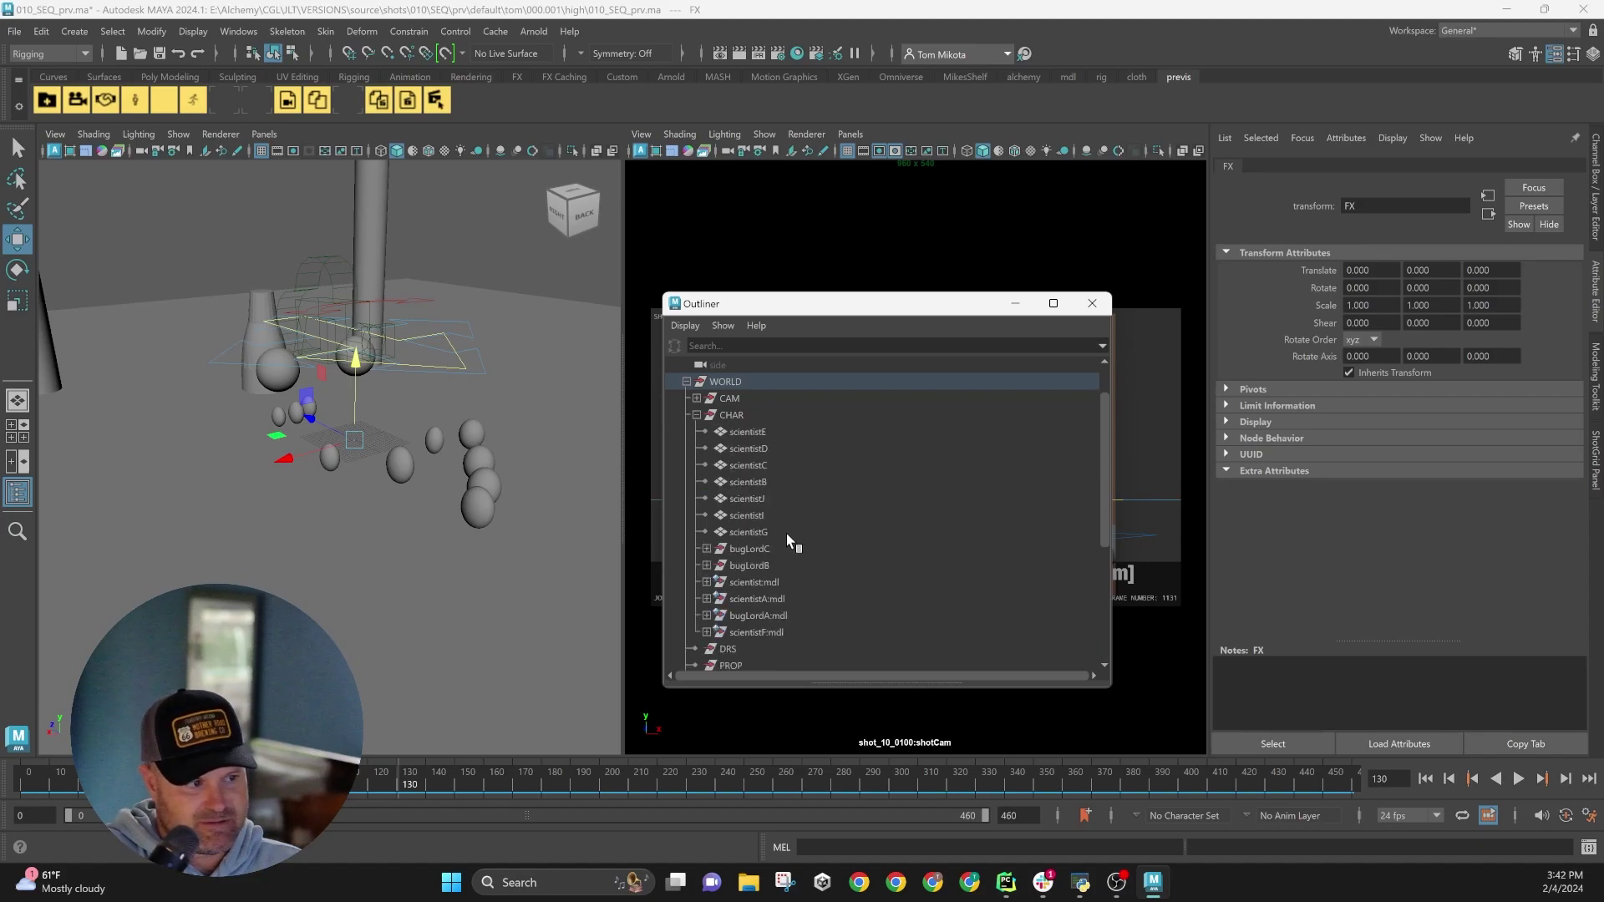
pyautogui.click(787, 535)
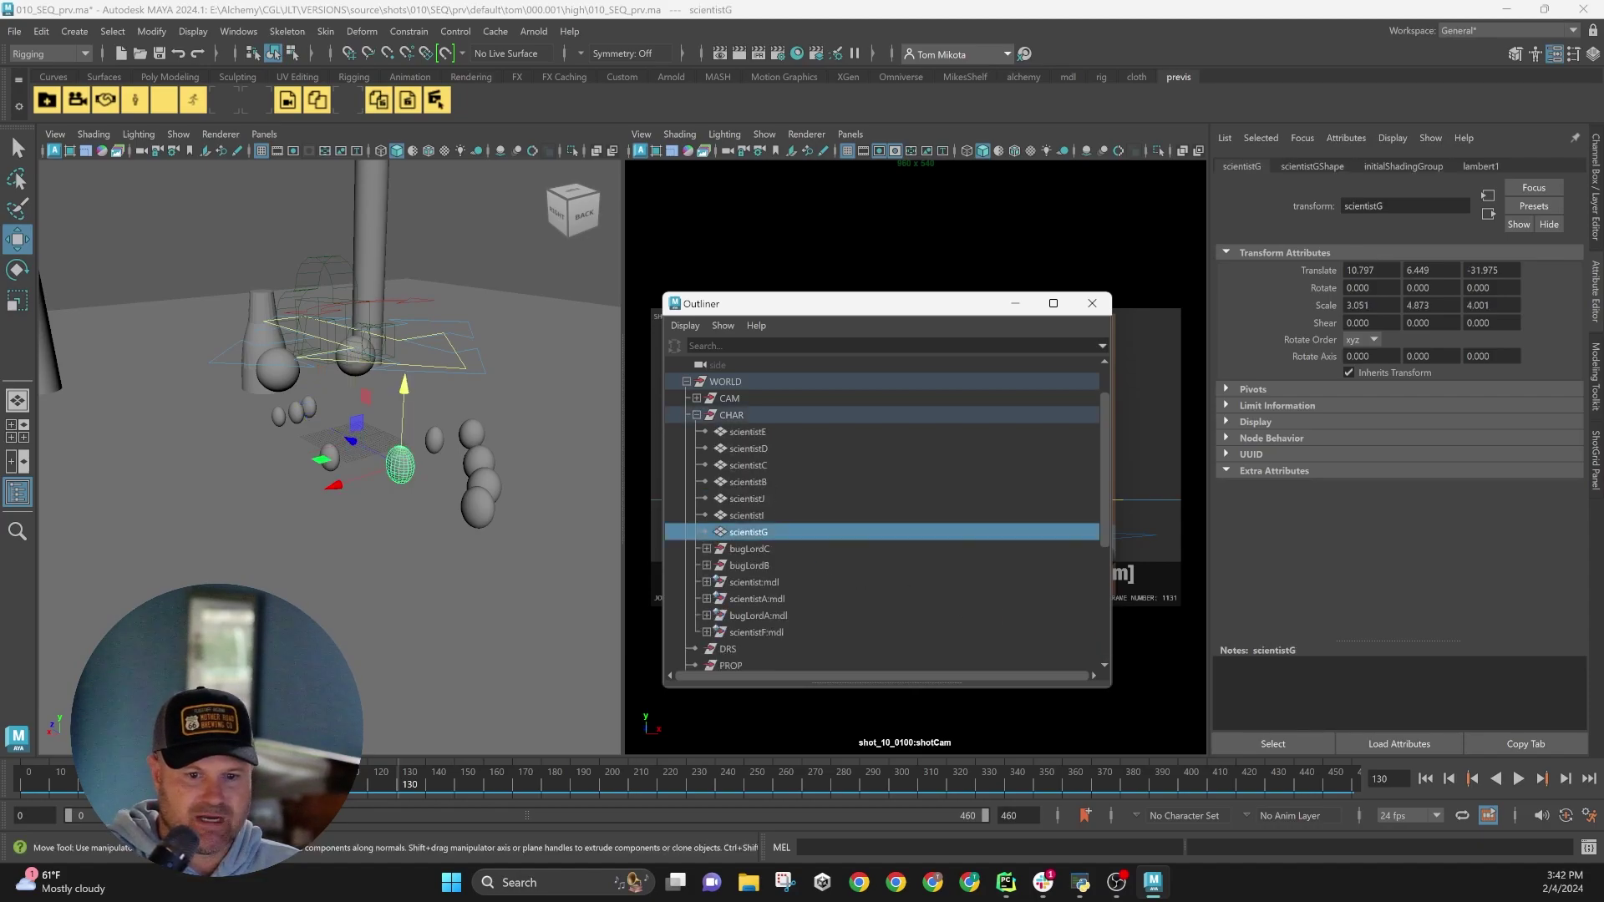
# - Switch from Maya to the ShotGrid project page in the browser
pyautogui.hotkey('alt', 'Tab')
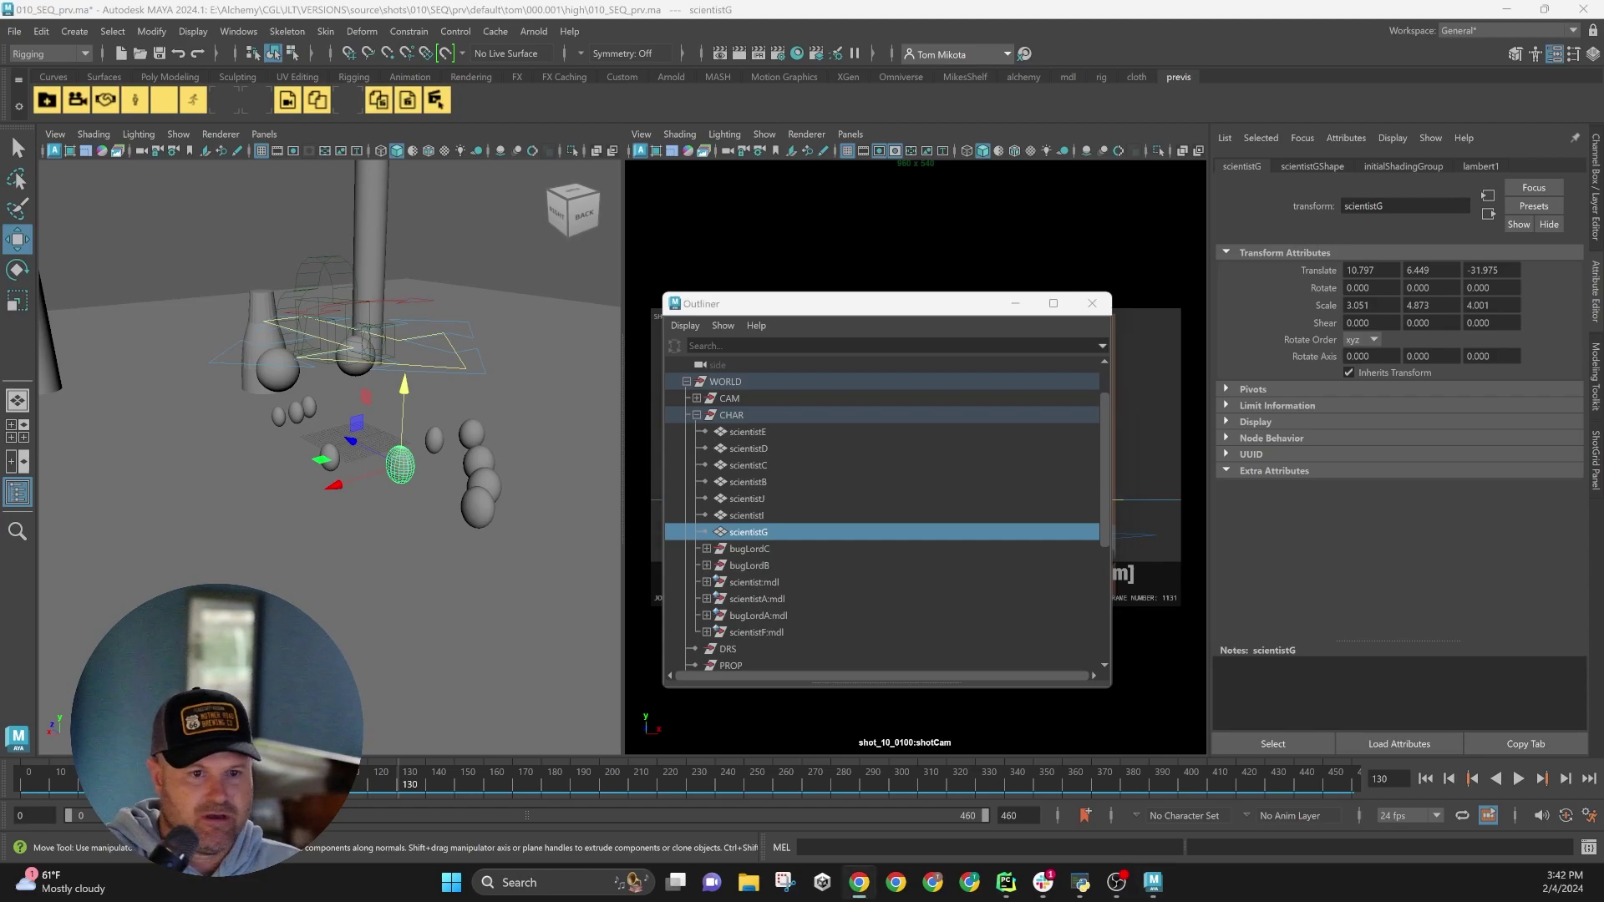
pyautogui.hotkey('alt', 'Tab')
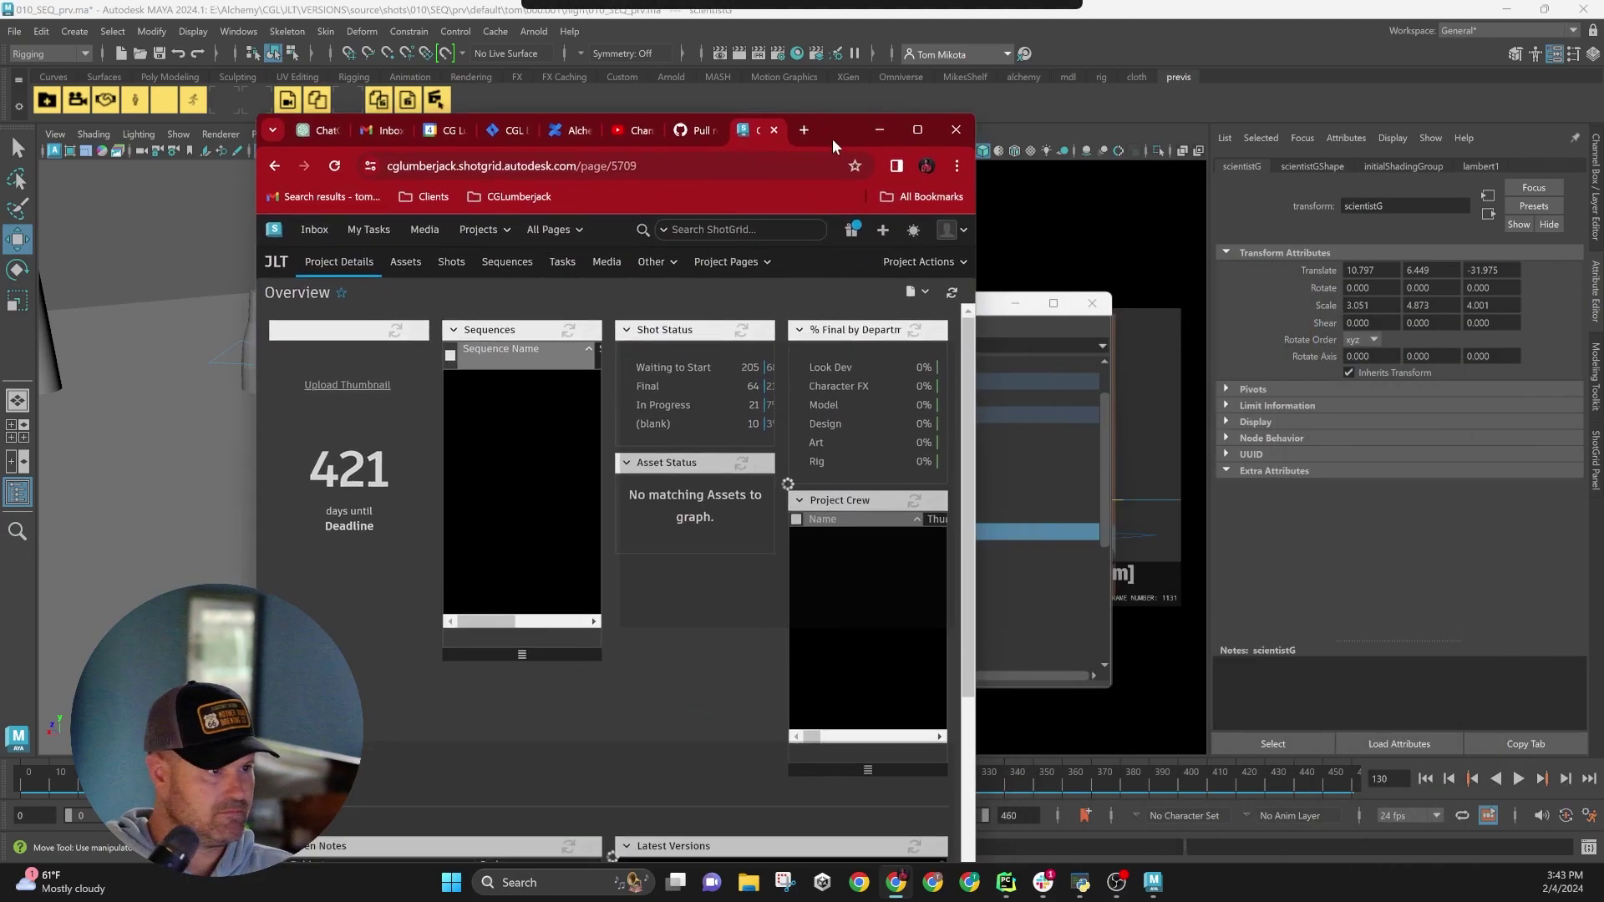
pyautogui.moveTo(832, 139); pyautogui.dragTo(810, 108)
# - Maximize ShotGrid, go to the JLT Assets list, and set it to 100 per page
pyautogui.click(924, 127)
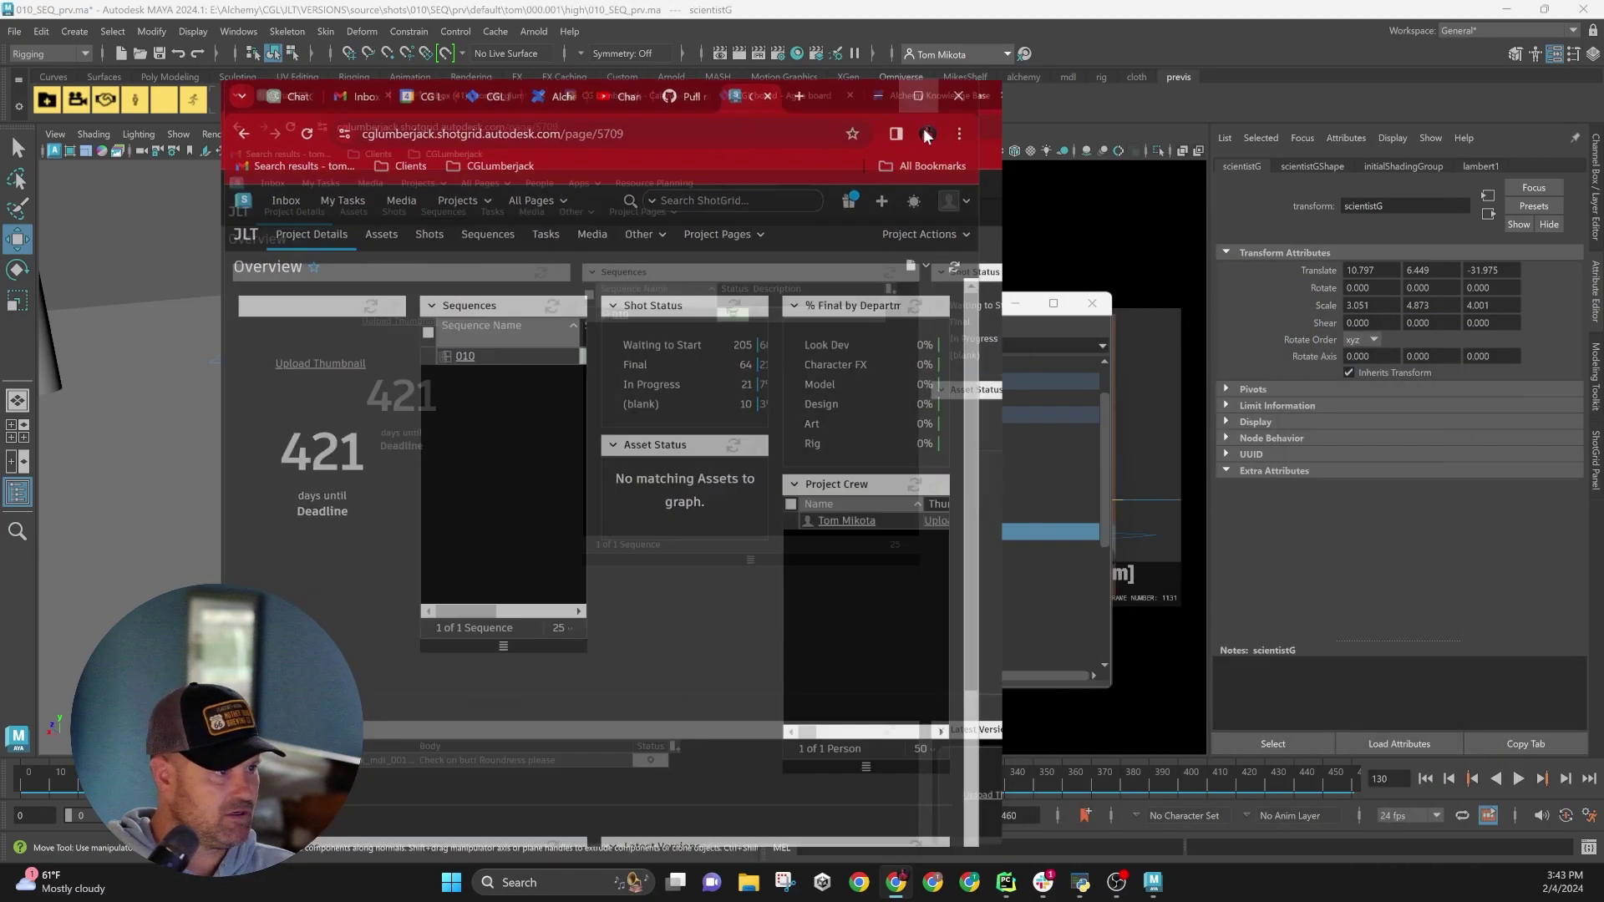
pyautogui.click(149, 149)
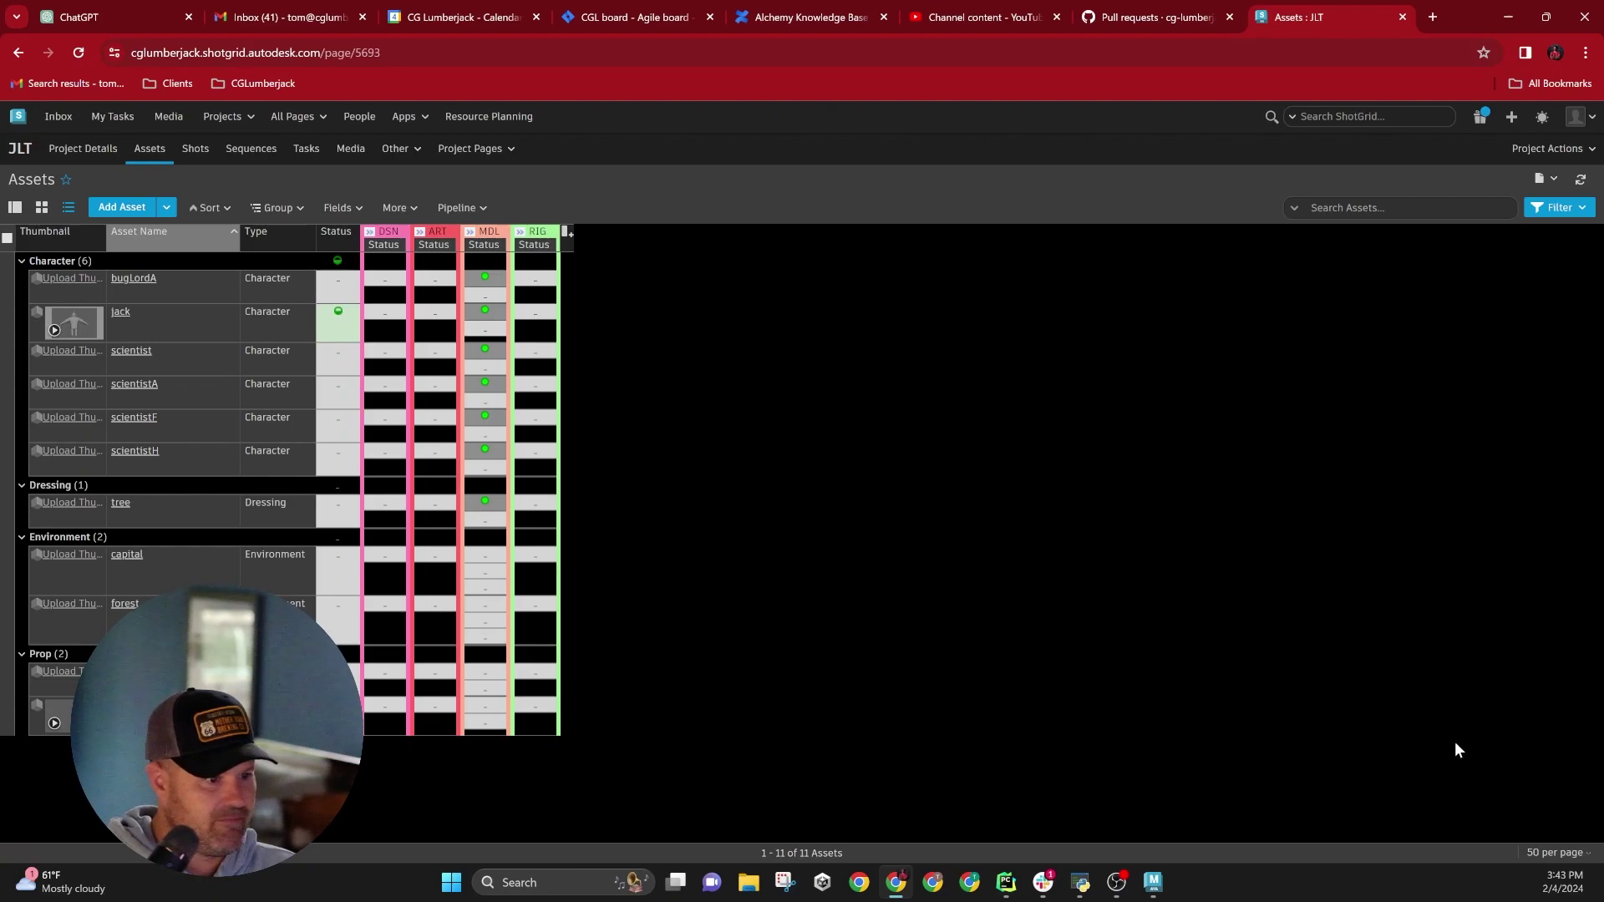
pyautogui.click(1551, 853)
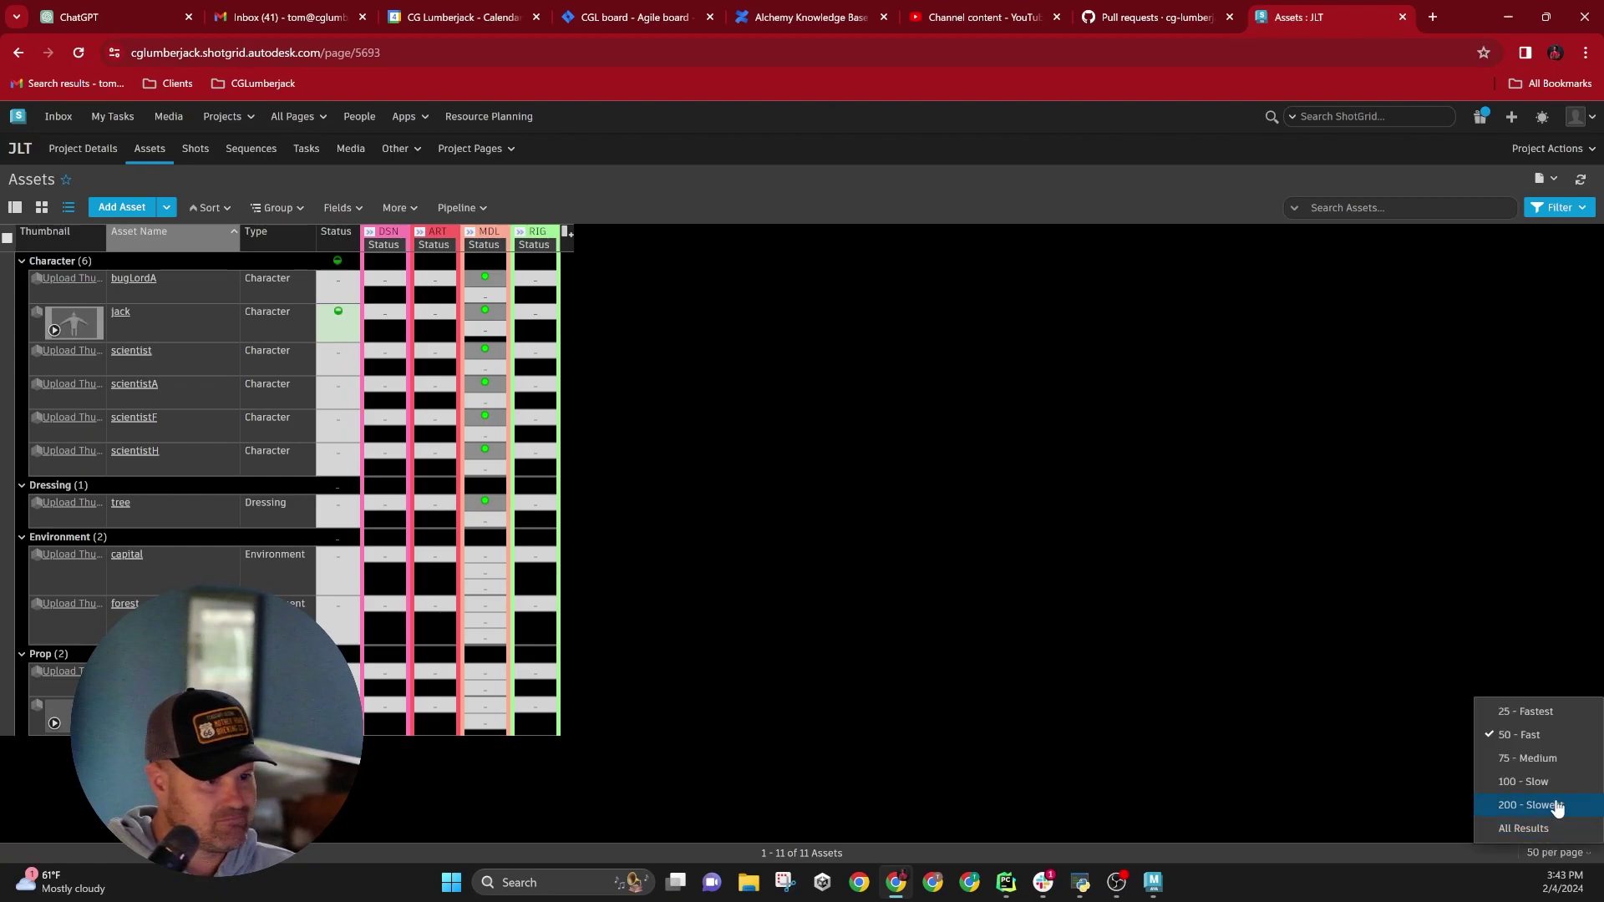
pyautogui.click(1509, 795)
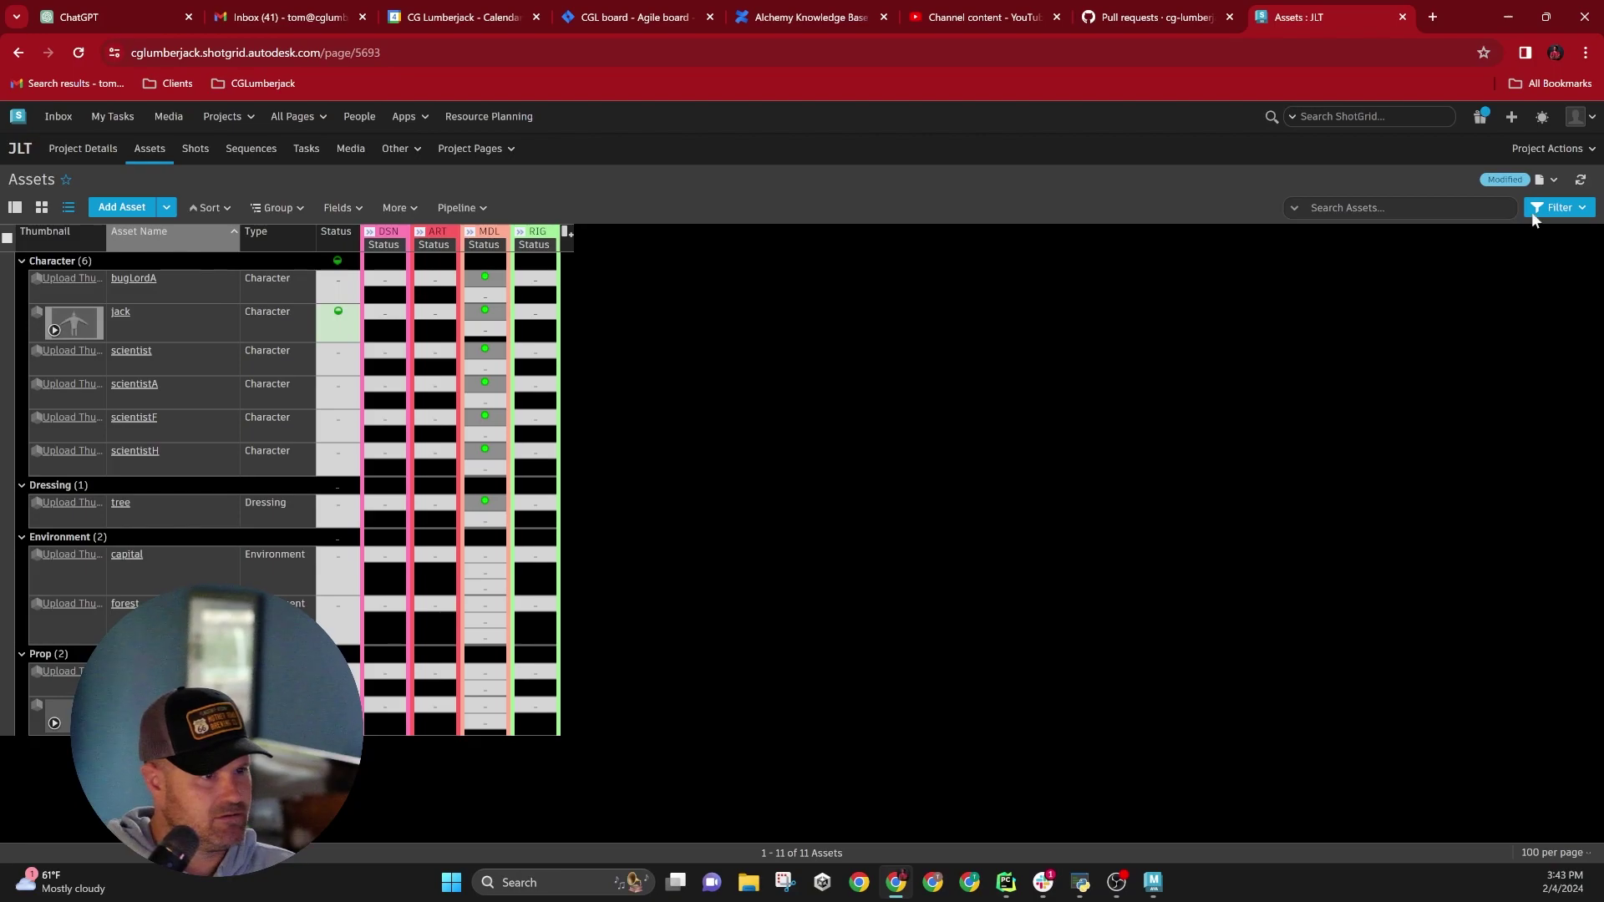
# - Filter the Assets list by Type to Character, leaving only the 6 character assets
pyautogui.click(1566, 210)
pyautogui.scroll(-1, 1477, 469)
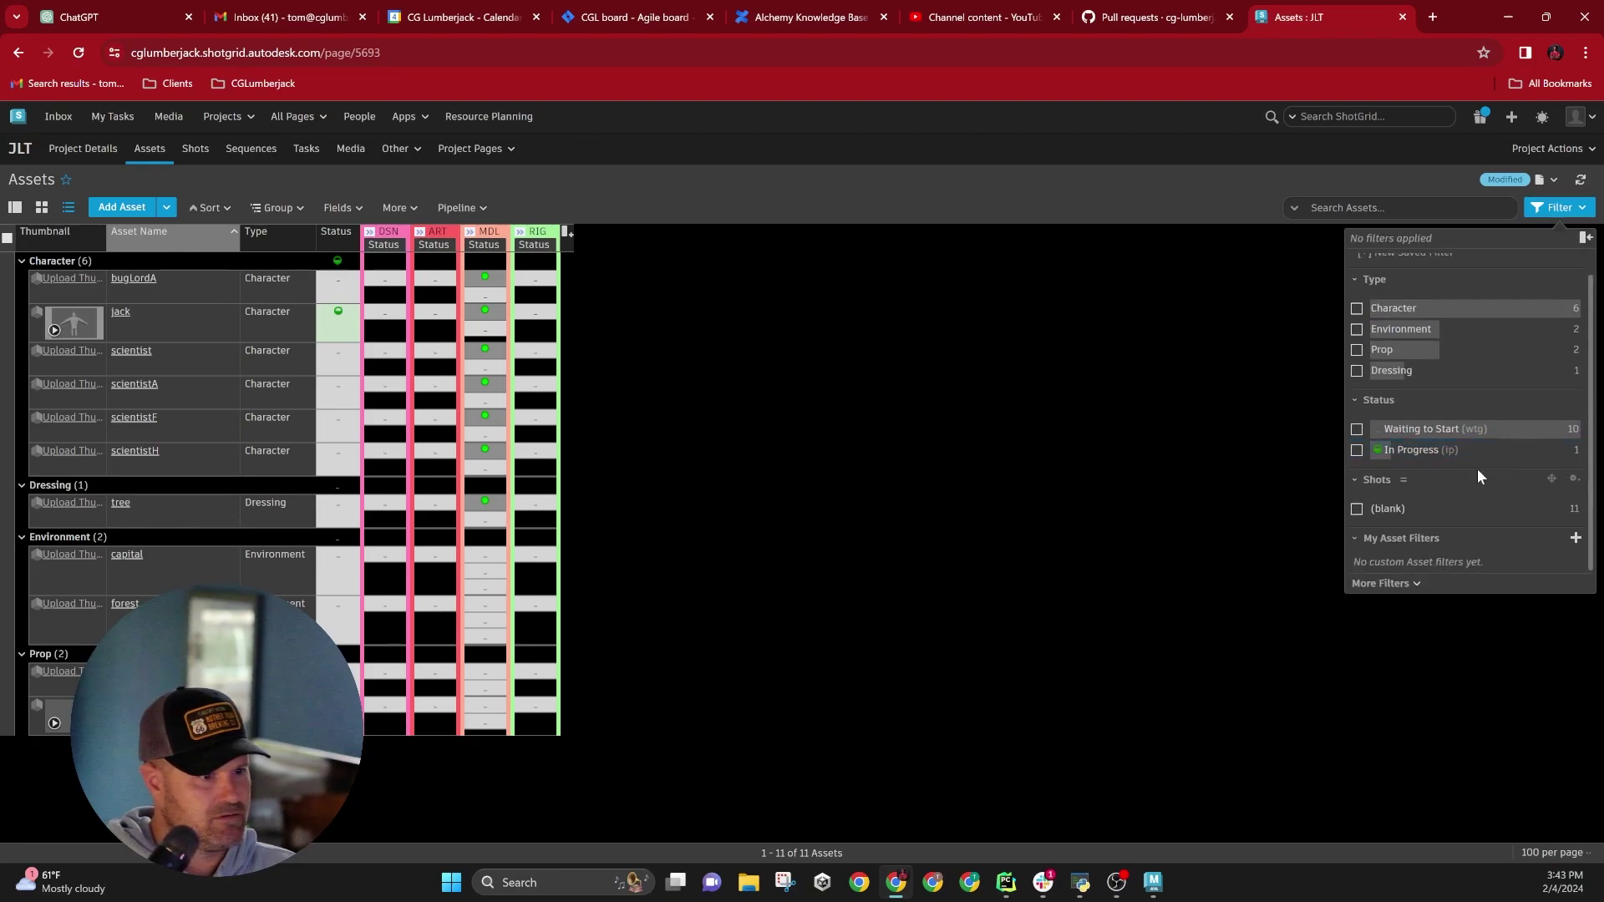
pyautogui.scroll(1, 1477, 469)
pyautogui.click(989, 462)
pyautogui.click(1557, 207)
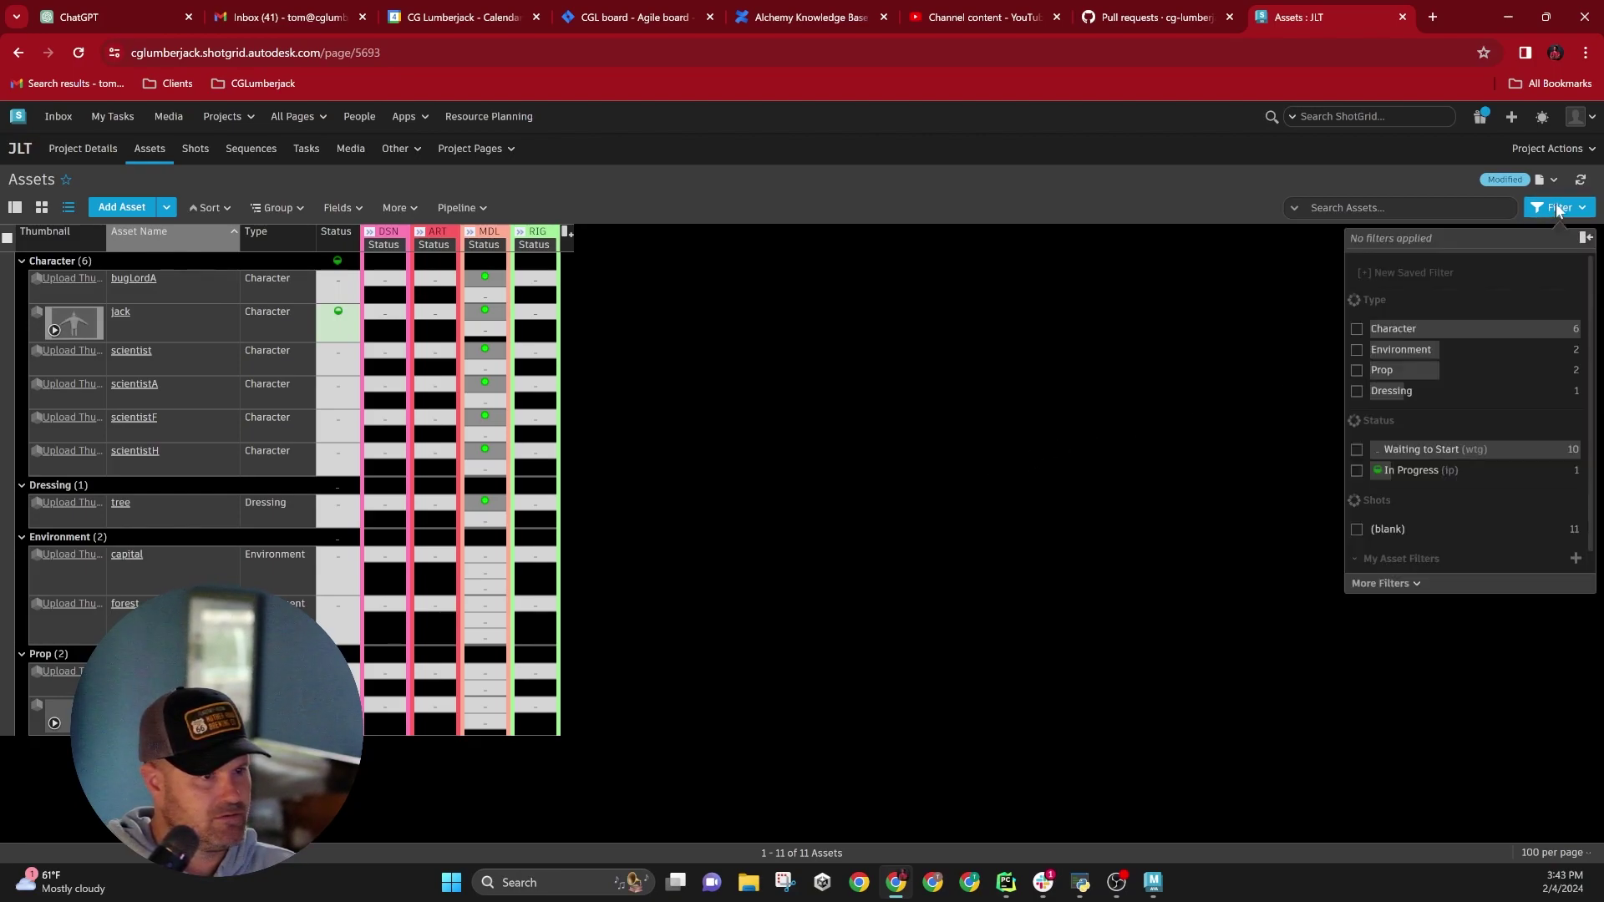
pyautogui.click(1357, 329)
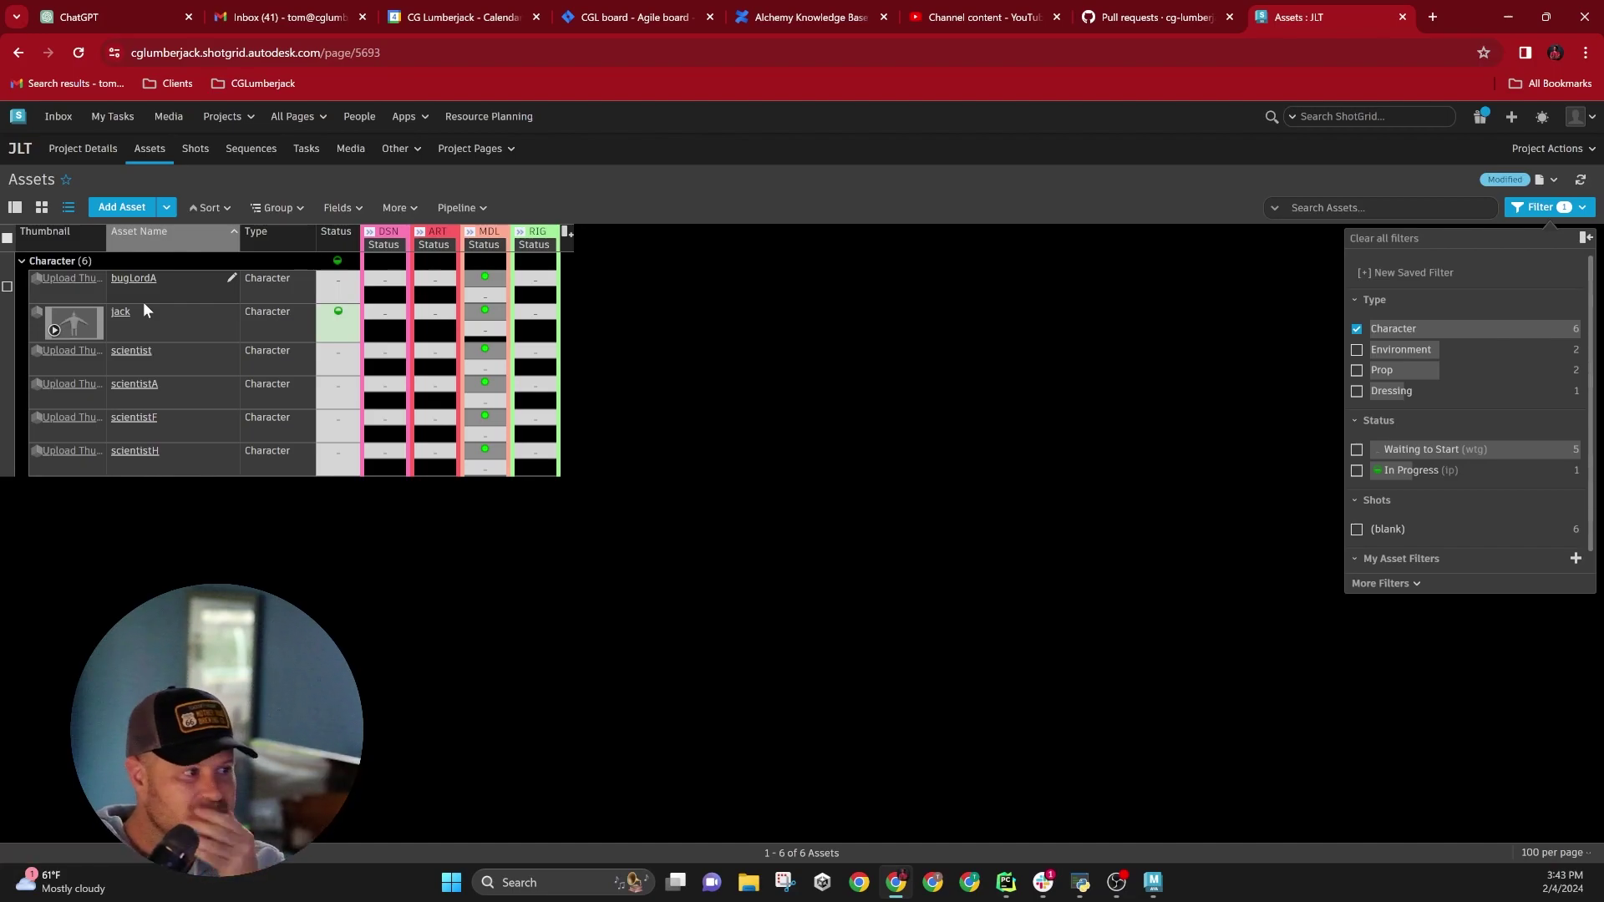
pyautogui.click(659, 381)
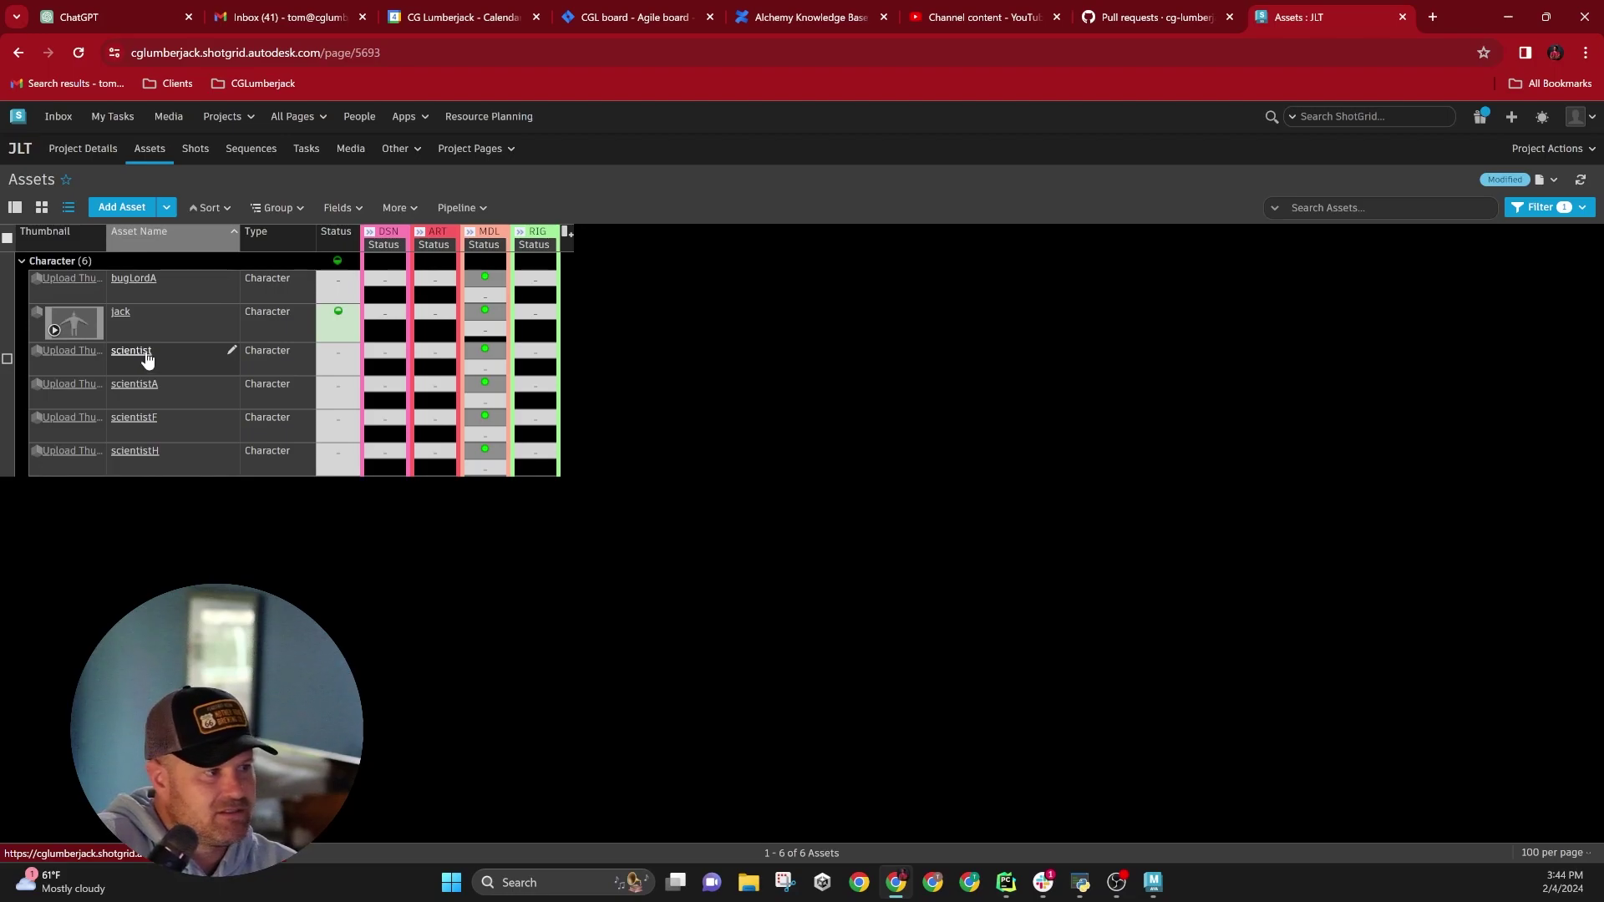
pyautogui.click(309, 151)
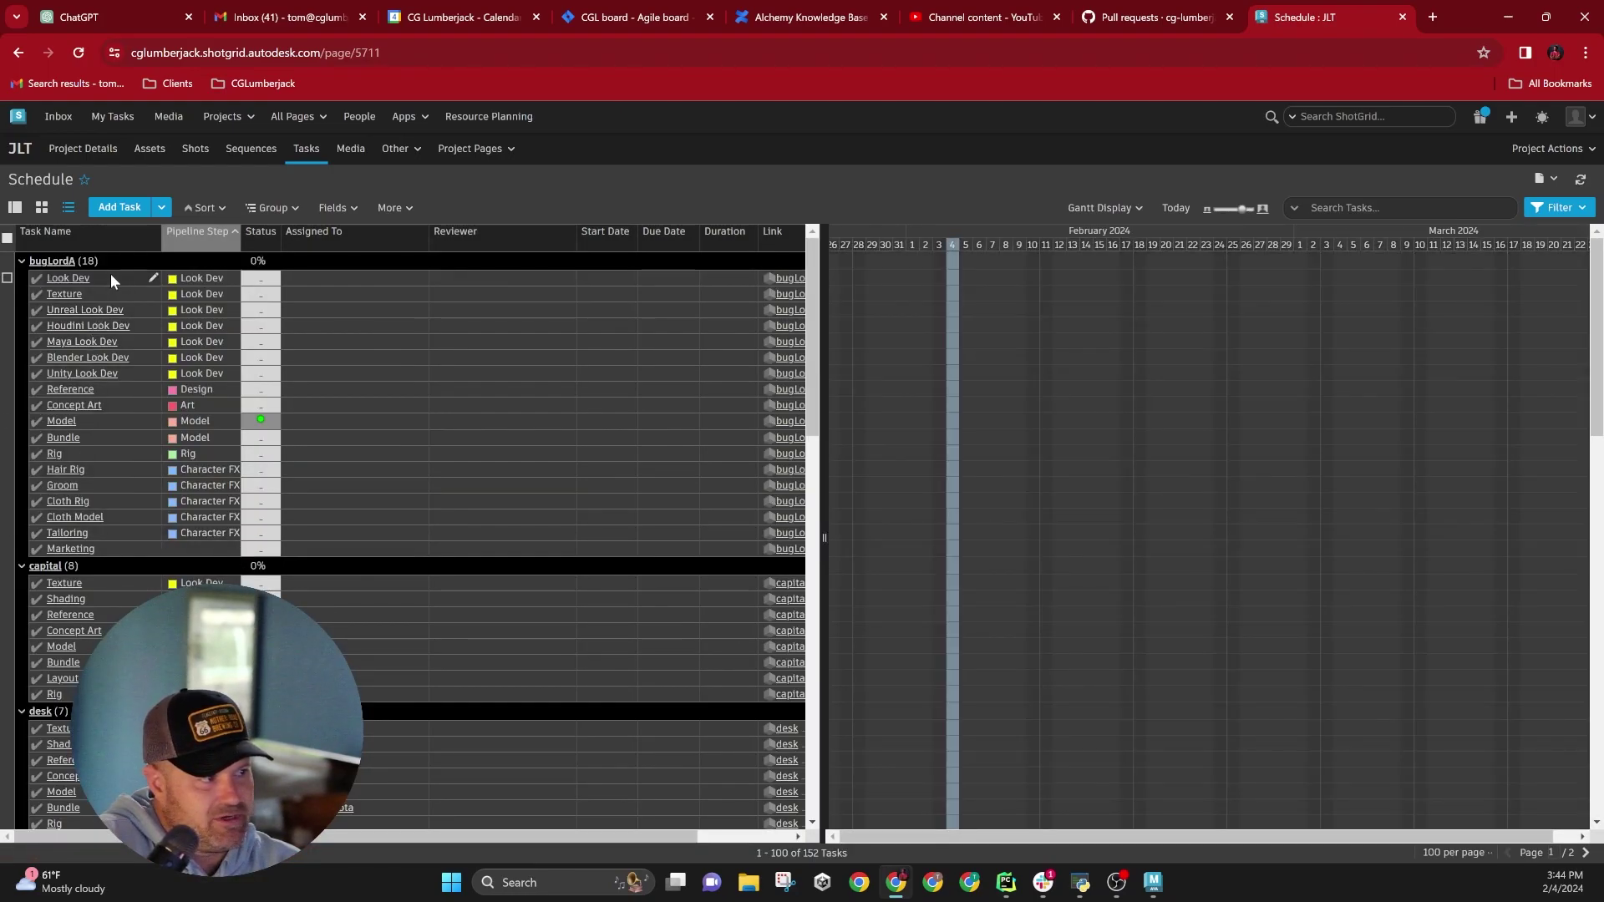
# - Scroll the 152-task schedule down to the scientist groups and back up
pyautogui.scroll(-2, 125, 543)
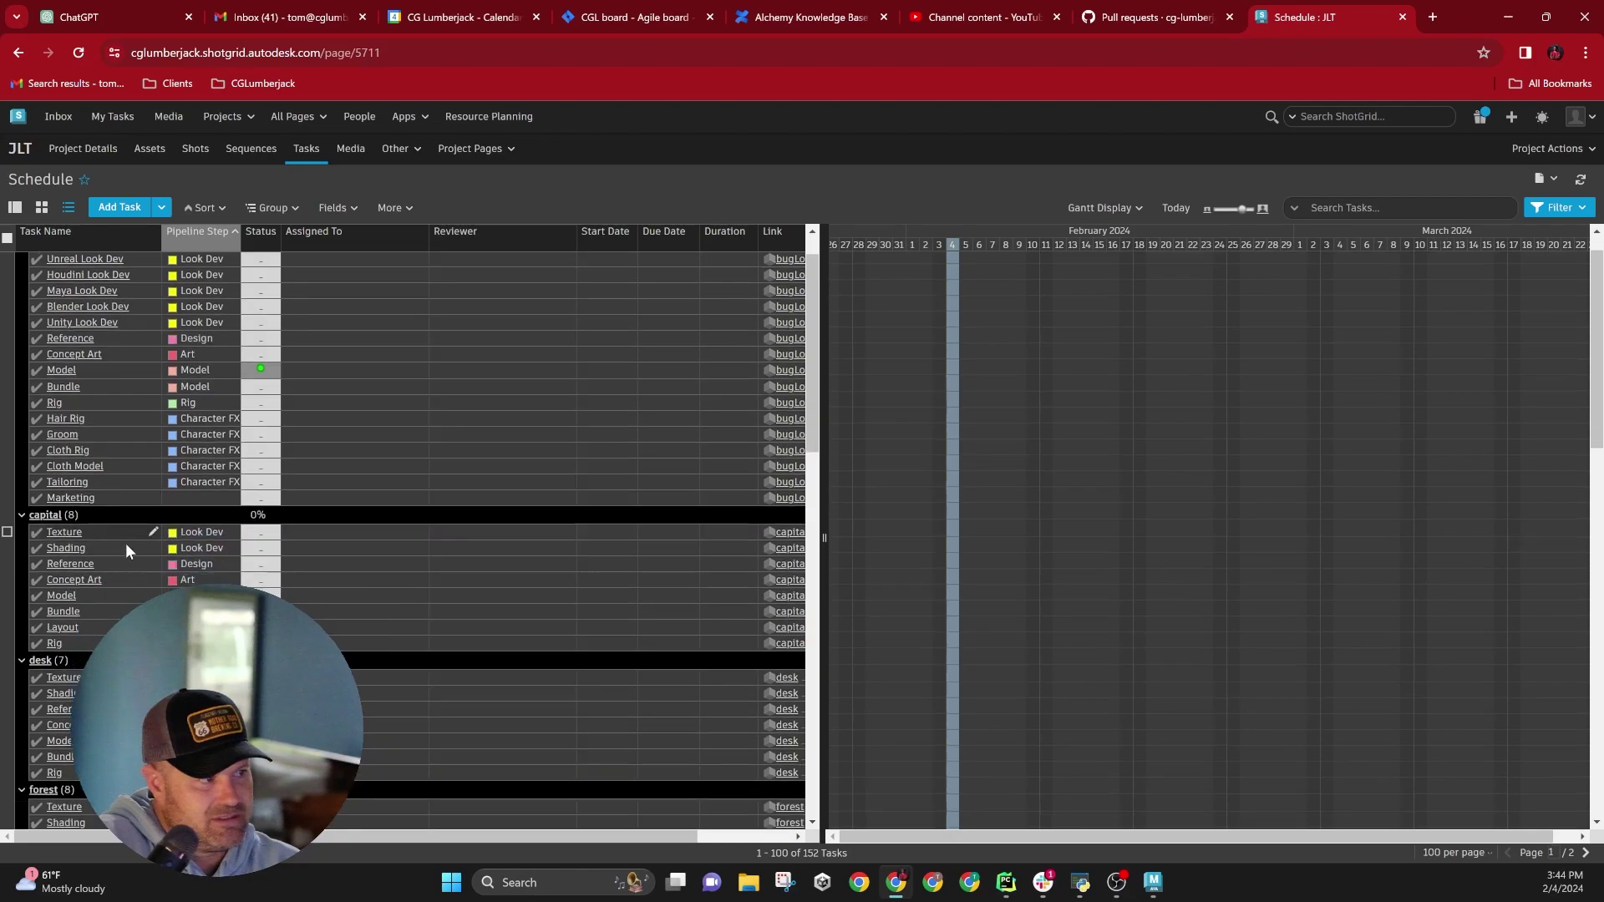
pyautogui.scroll(-5, 129, 590)
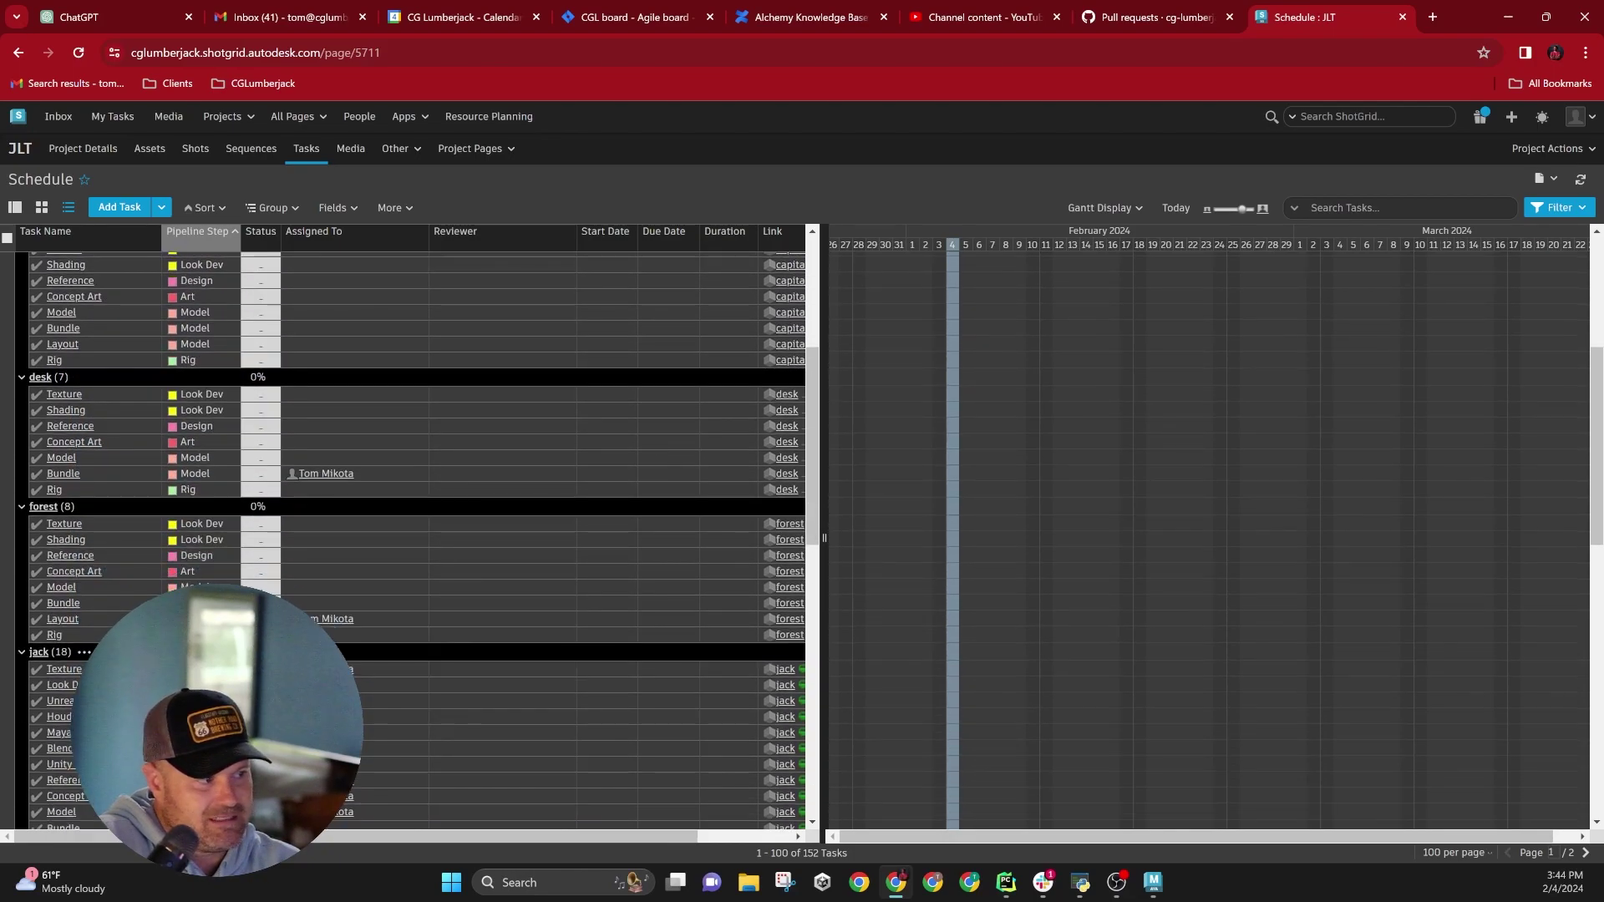
pyautogui.scroll(-7, 129, 656)
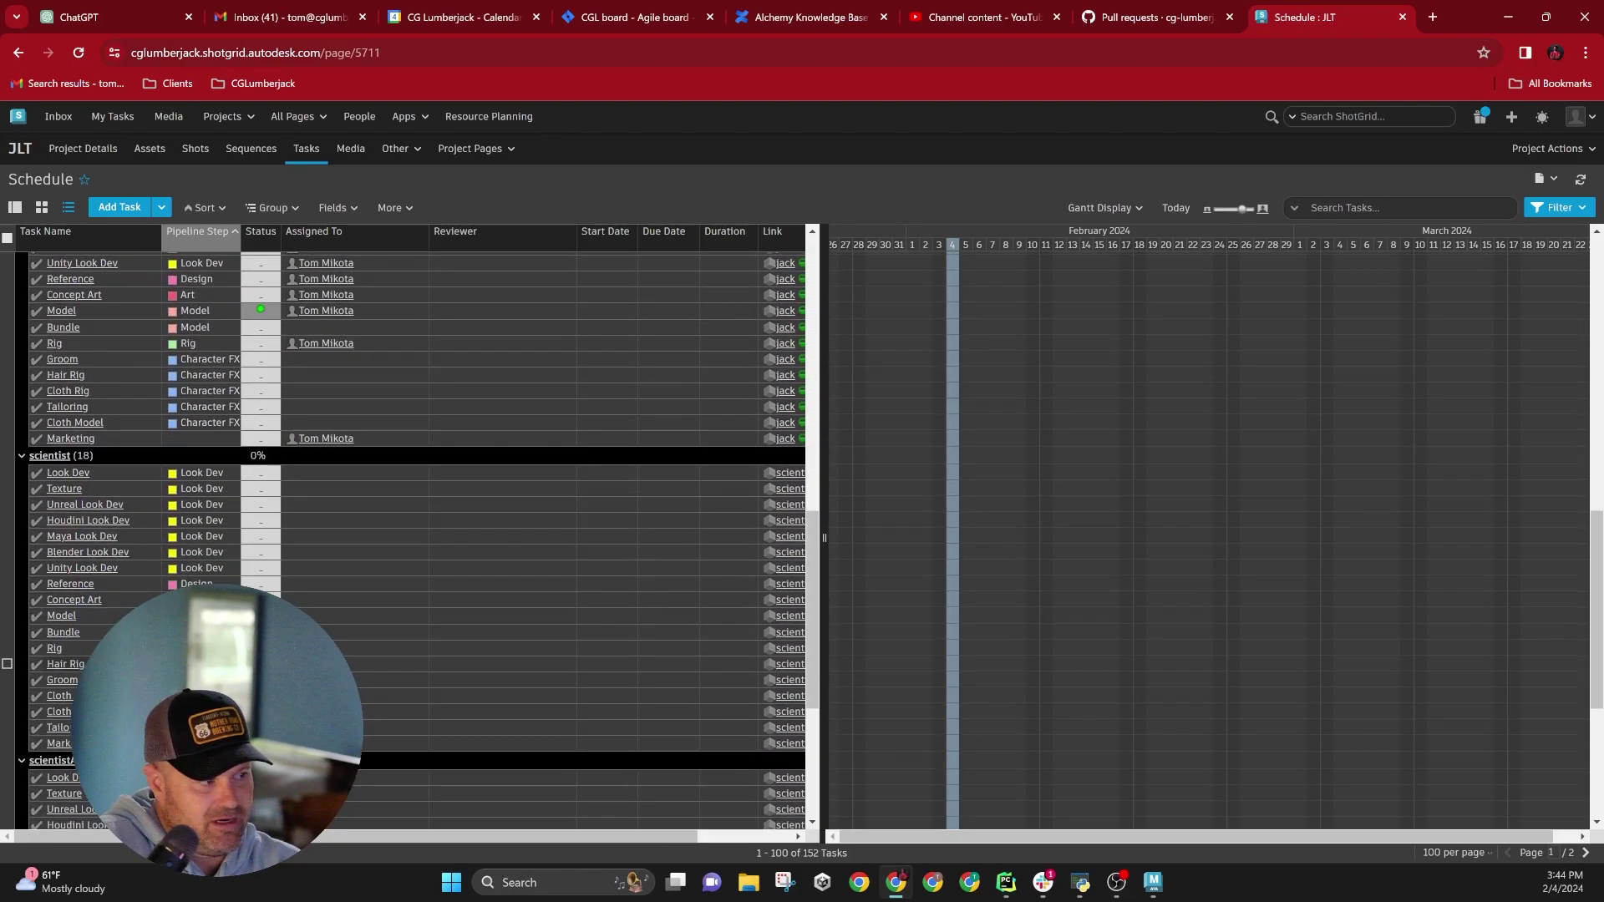
pyautogui.scroll(-1, 129, 657)
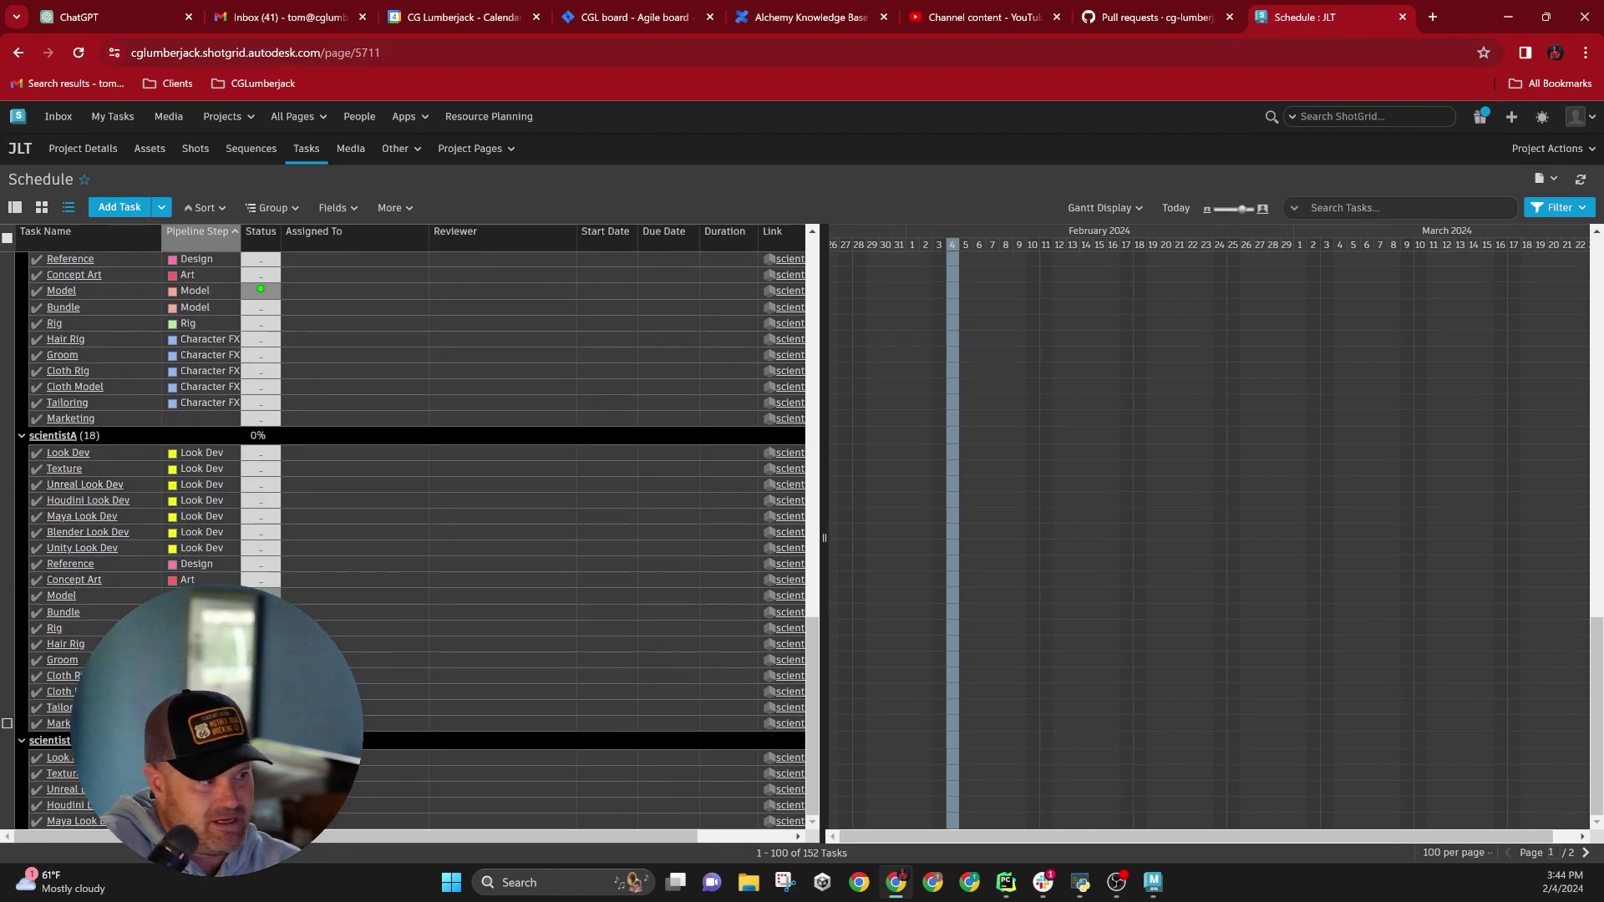
pyautogui.scroll(15, 493, 655)
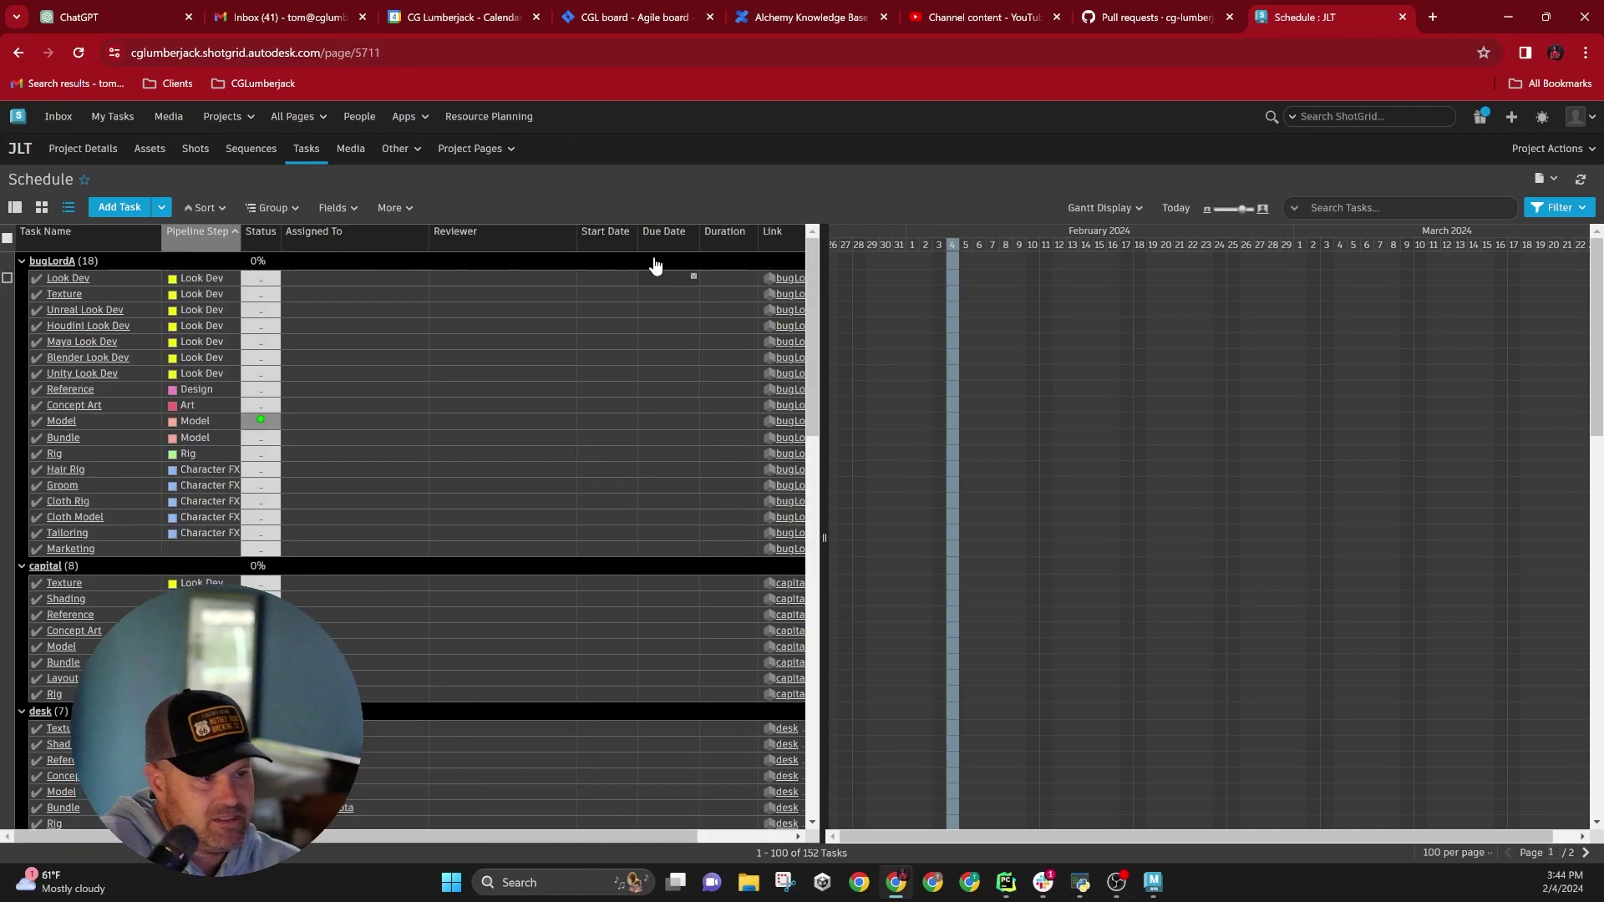